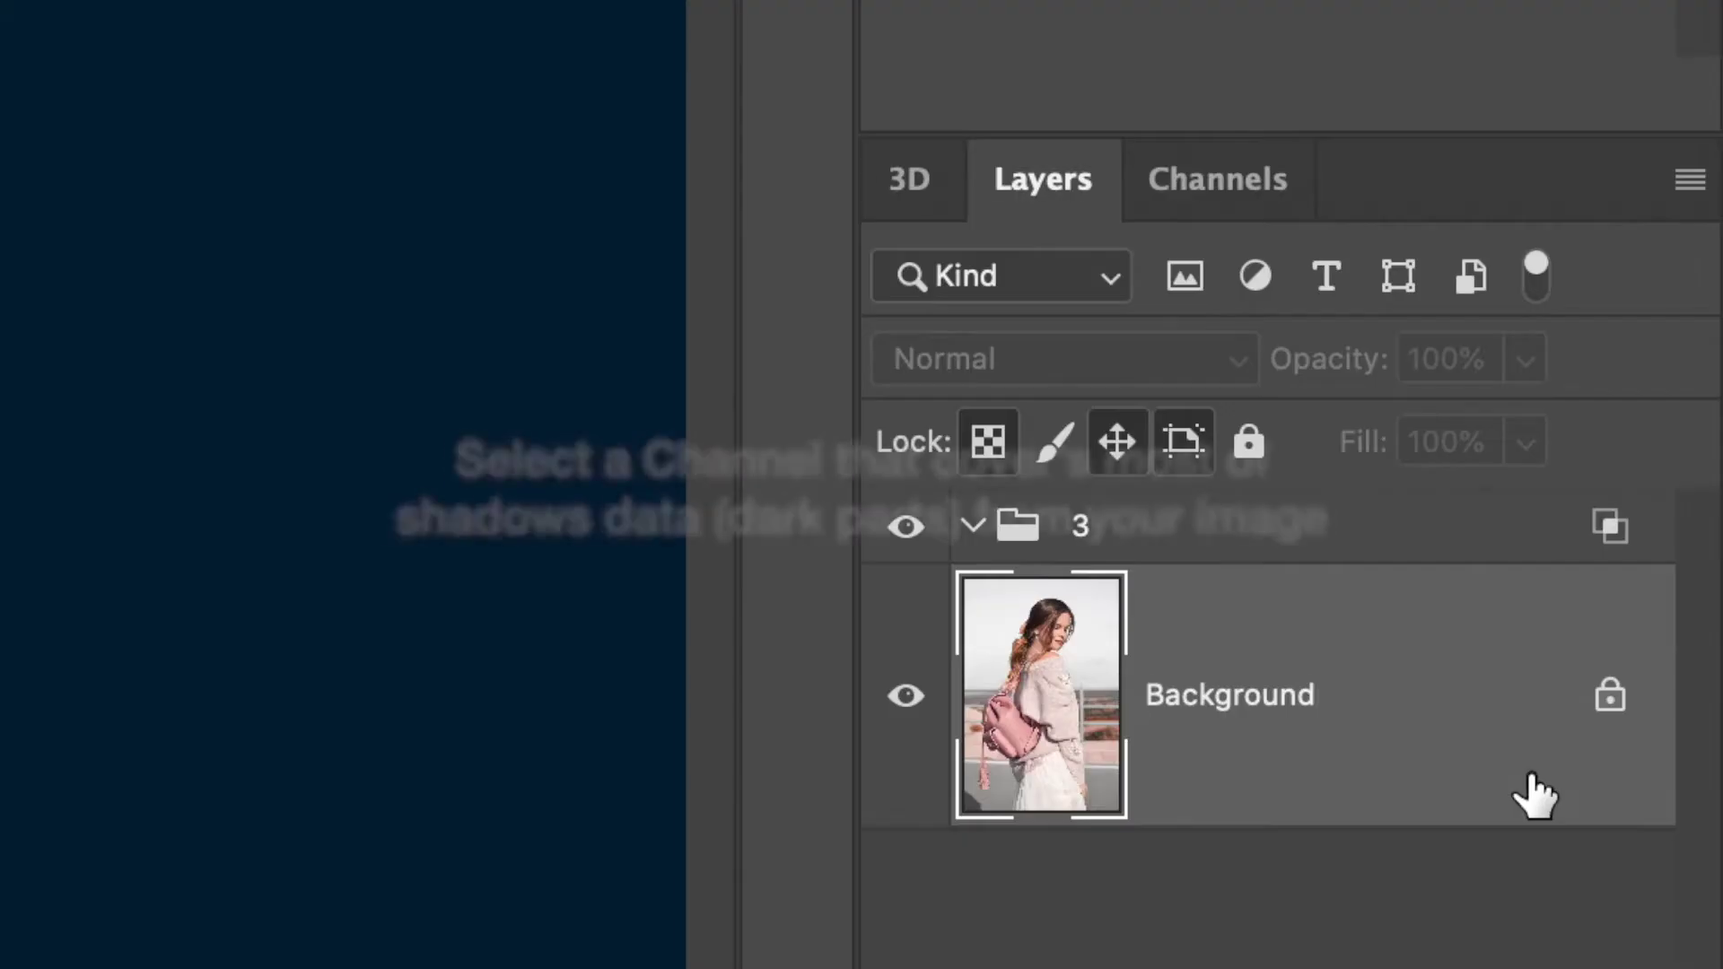
Show the portrait photo's individual colour channels.
{"action": "left_click", "coordinate": [1237, 193]}
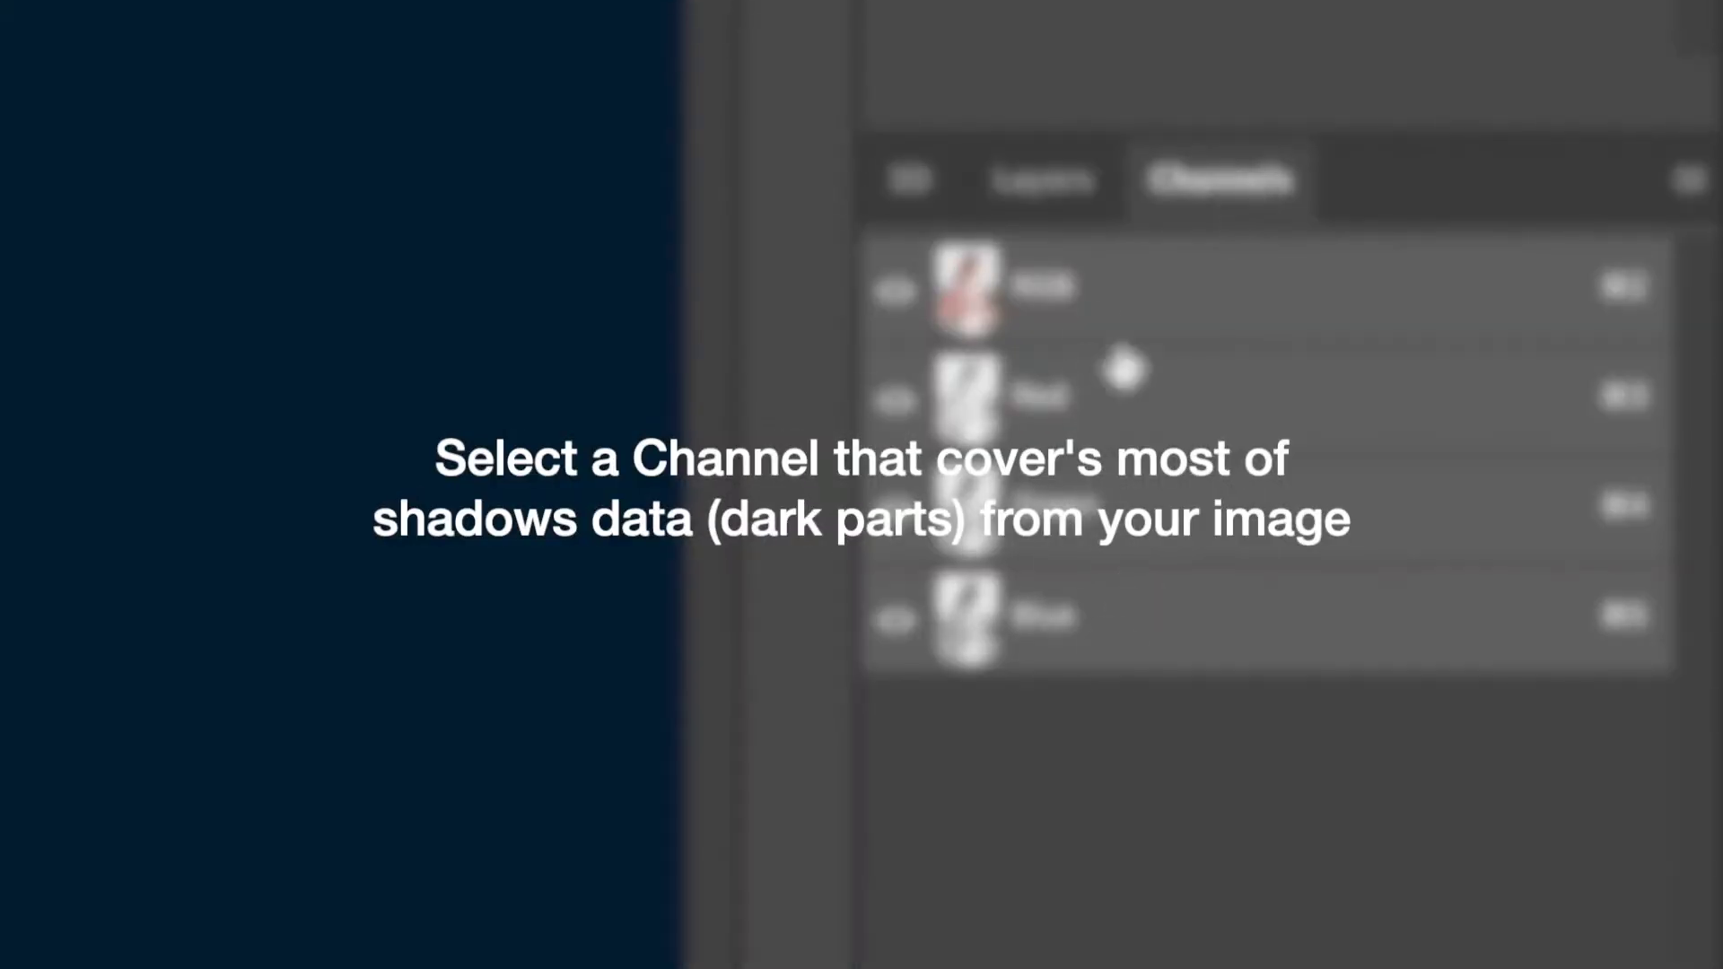
Compare the Red, Green and Blue channels for shadow detail.
{"action": "left_click", "coordinate": [1133, 425]}
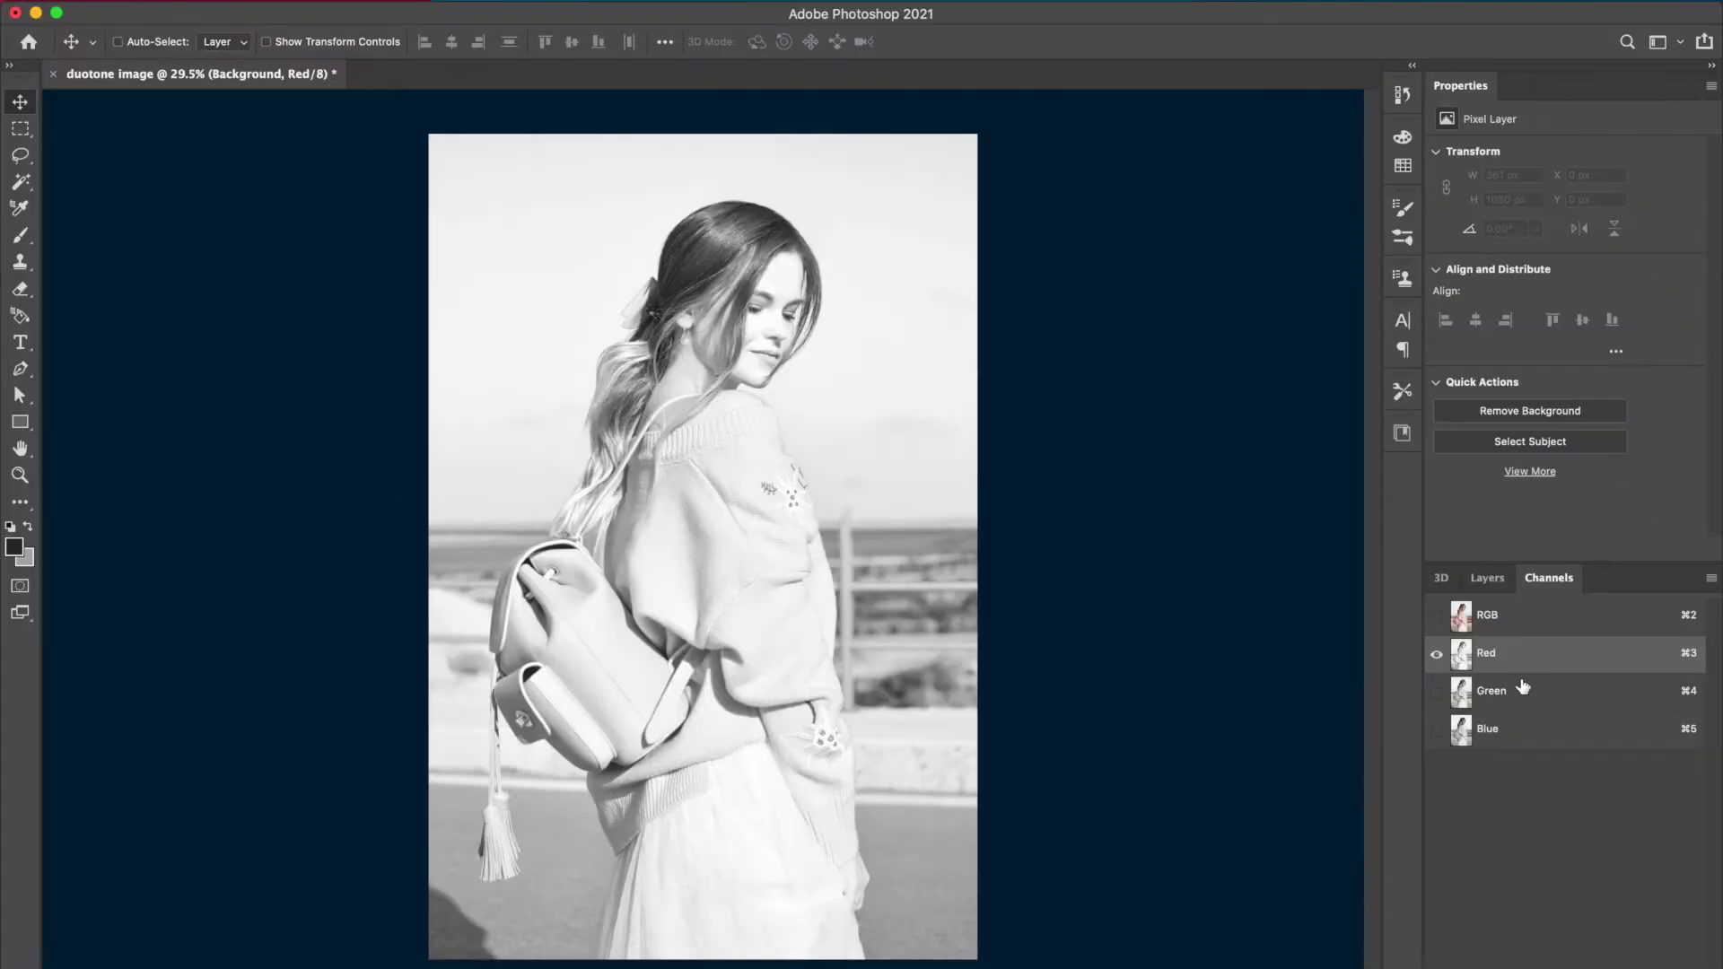
{"action": "left_click", "coordinate": [1526, 729]}
{"action": "left_click", "coordinate": [1516, 653]}
{"action": "left_click", "coordinate": [1526, 691]}
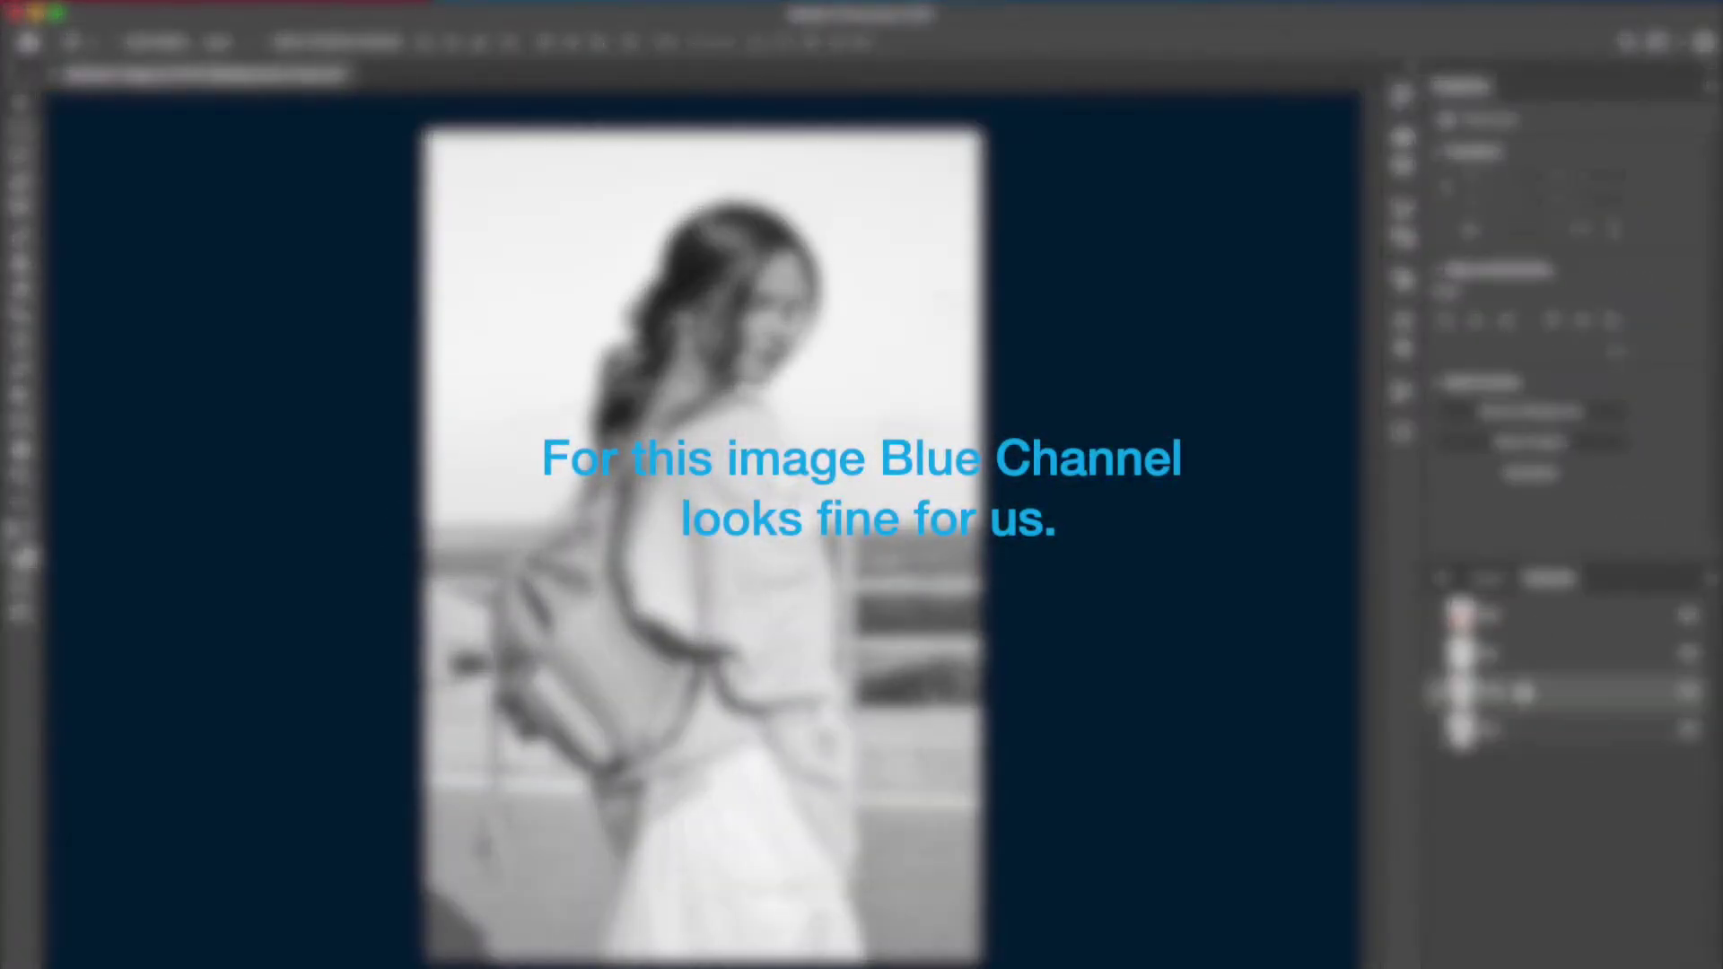
{"action": "left_click", "coordinate": [1526, 729]}
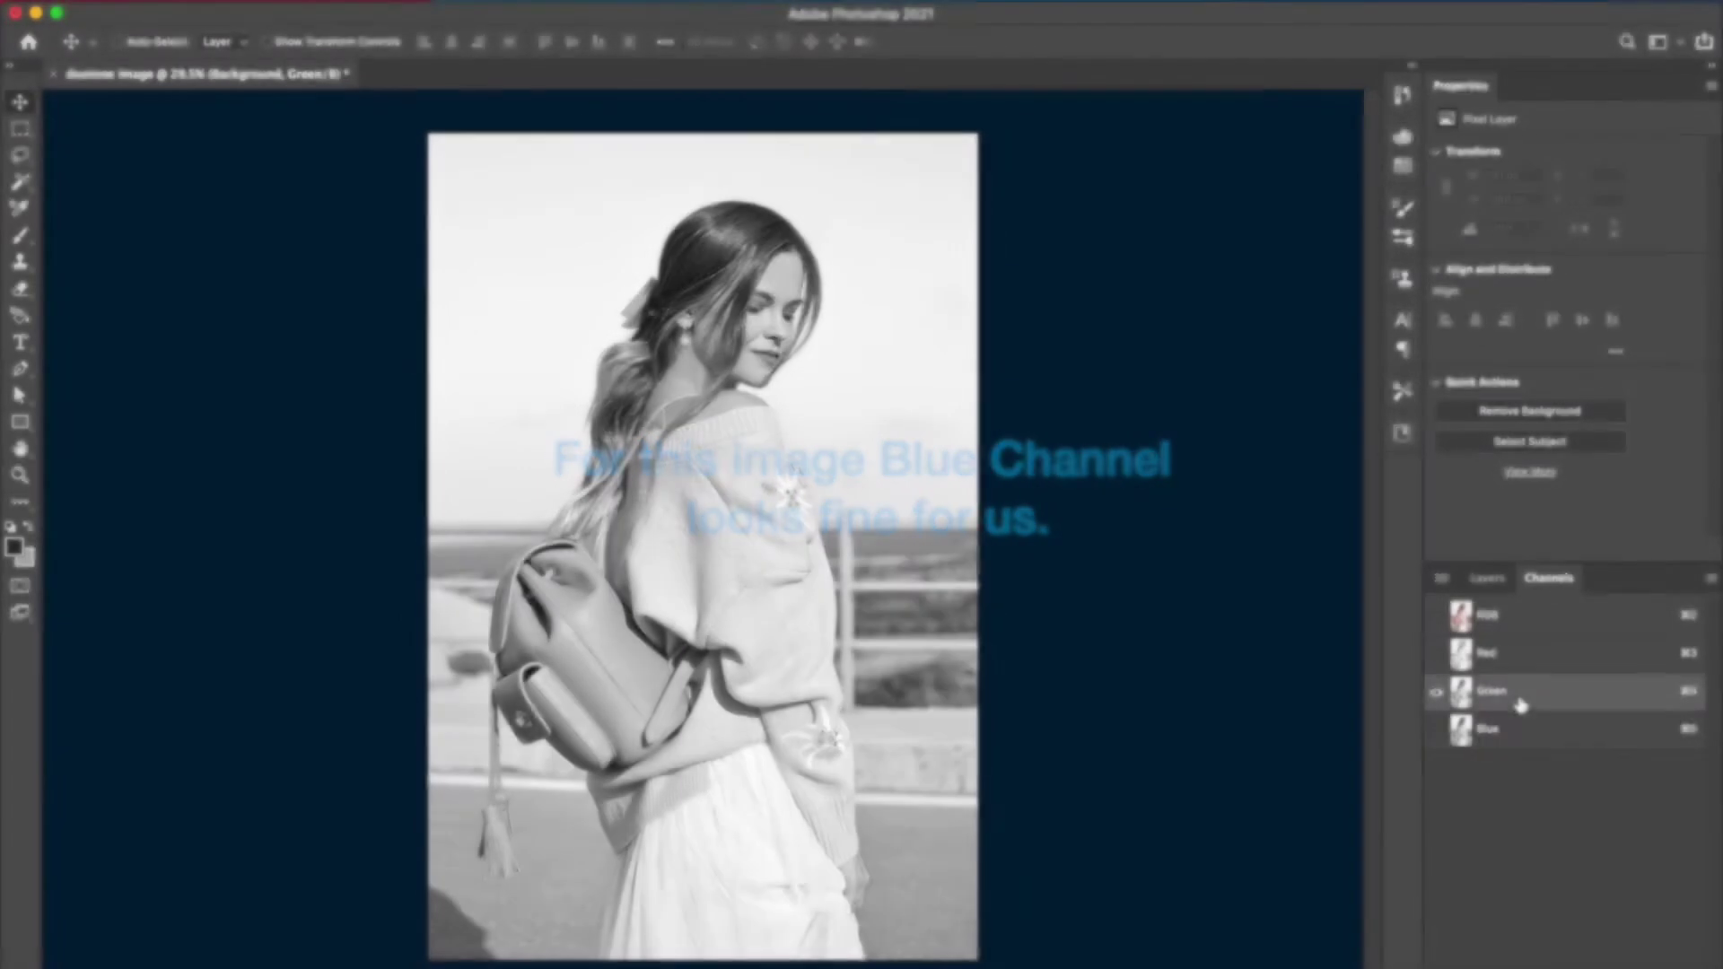
{"action": "left_click", "coordinate": [1521, 727]}
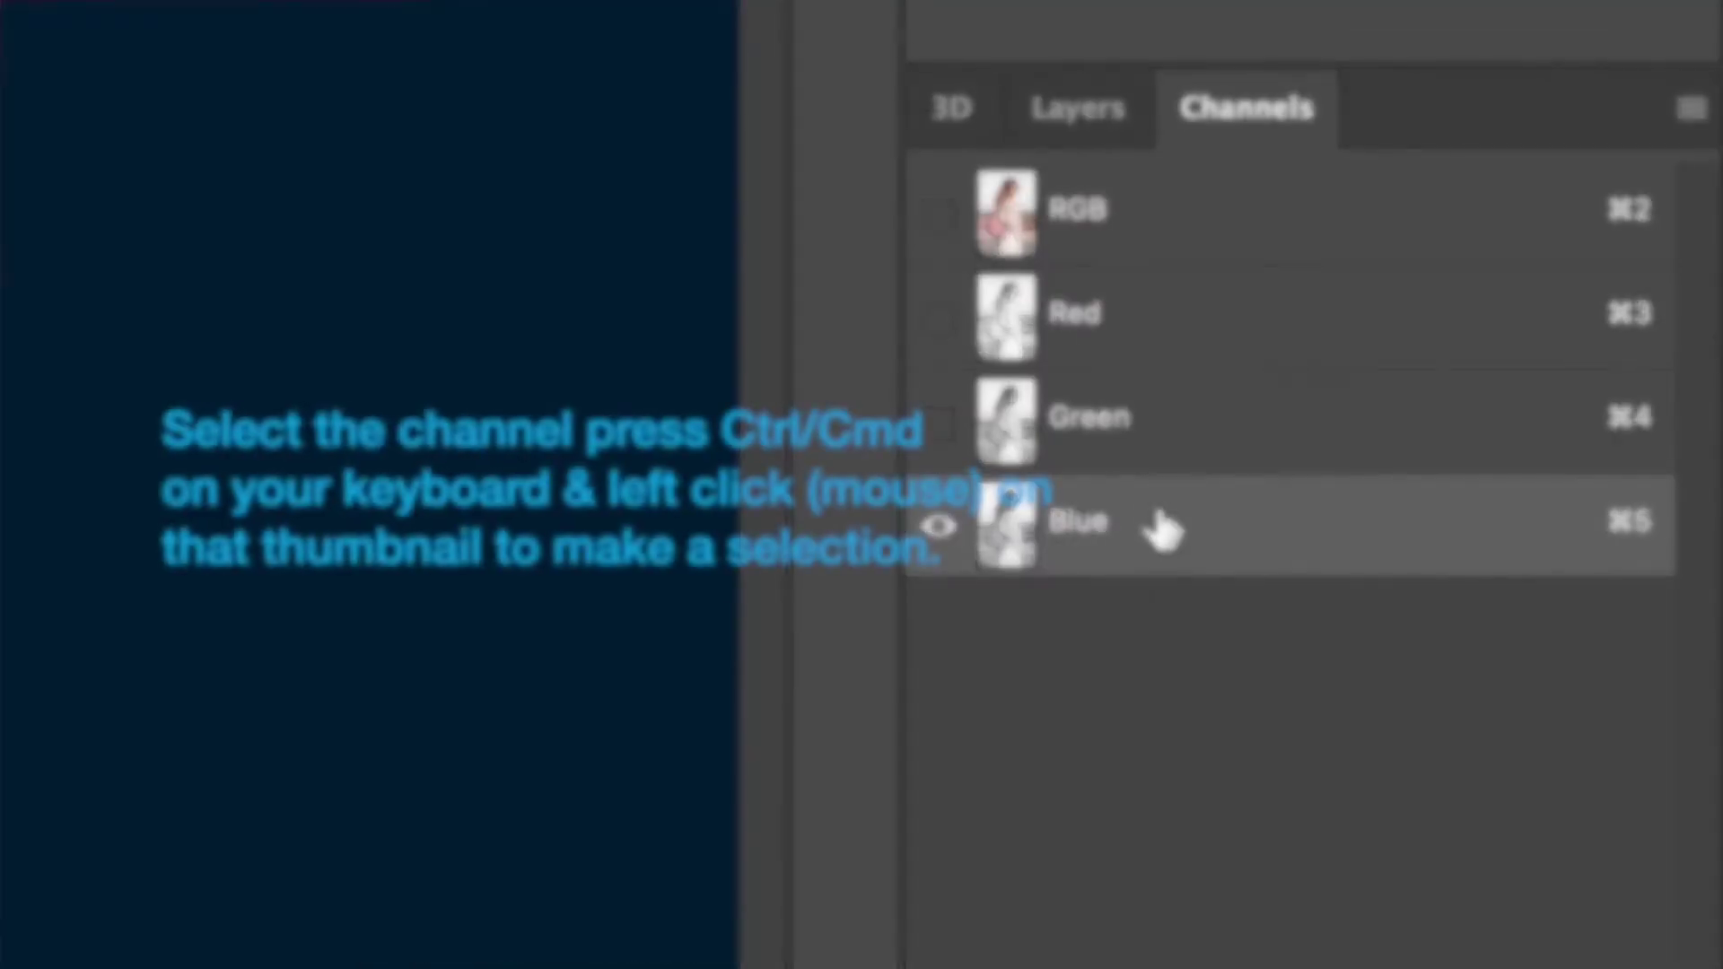
Recheck Green, return to Blue, and load the Blue channel as a selection.
{"action": "left_click", "coordinate": [1165, 446]}
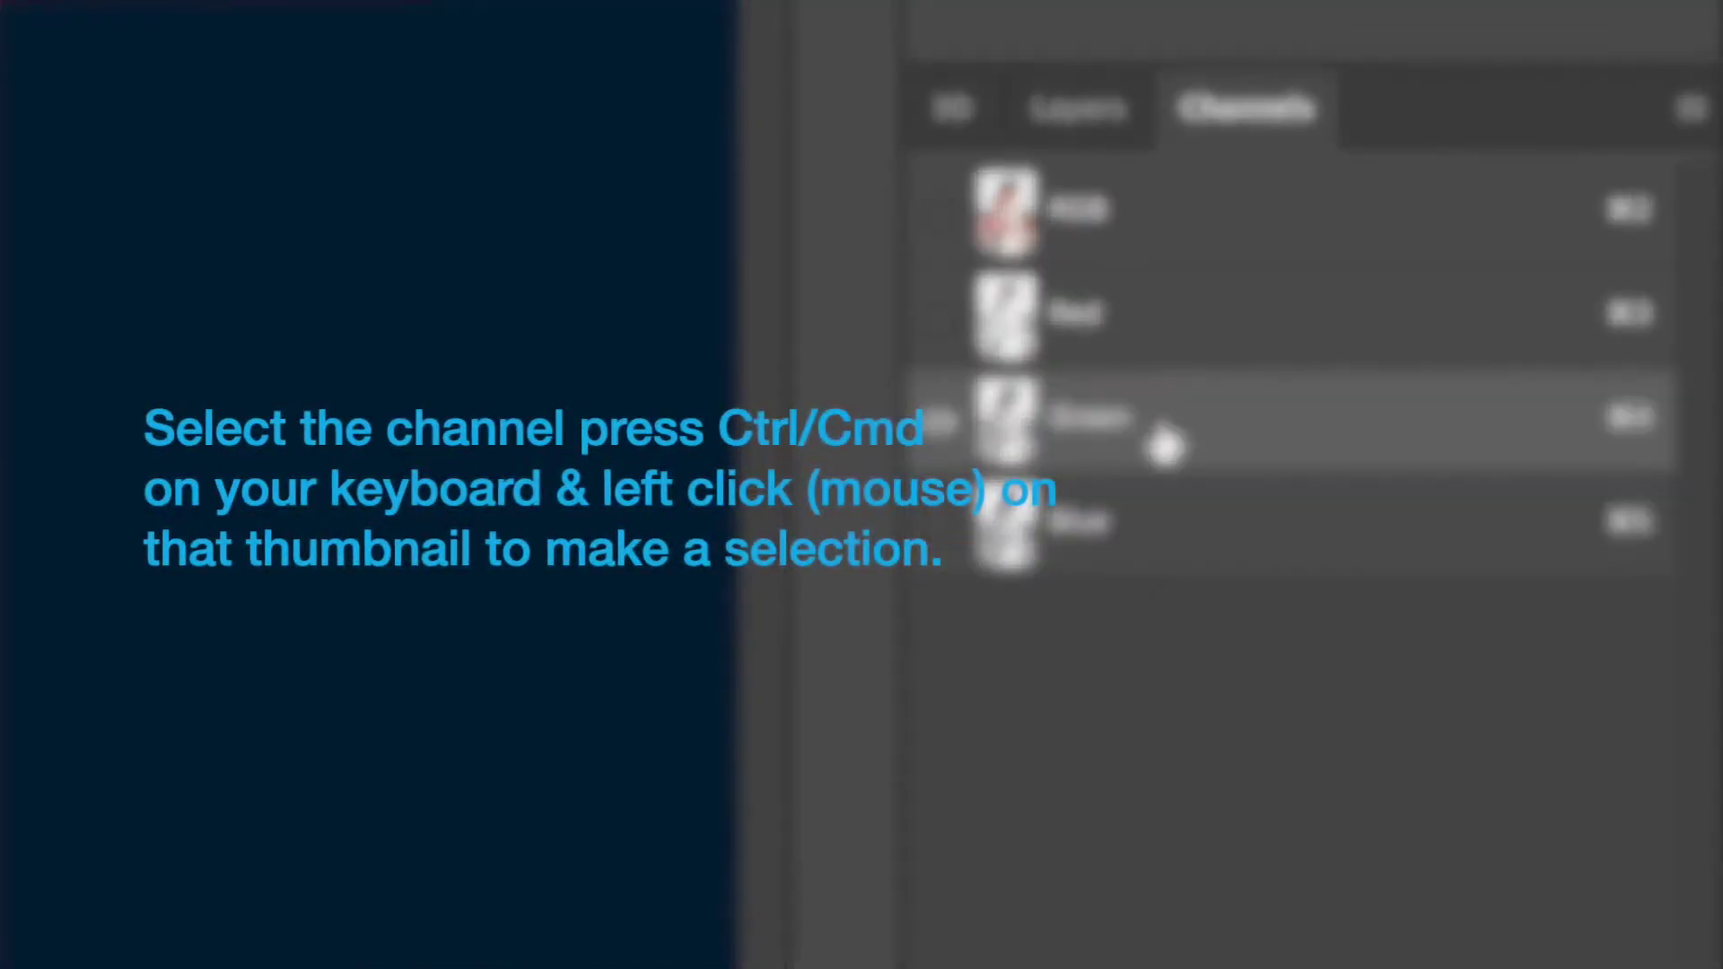
{"action": "left_click", "coordinate": [1178, 522]}
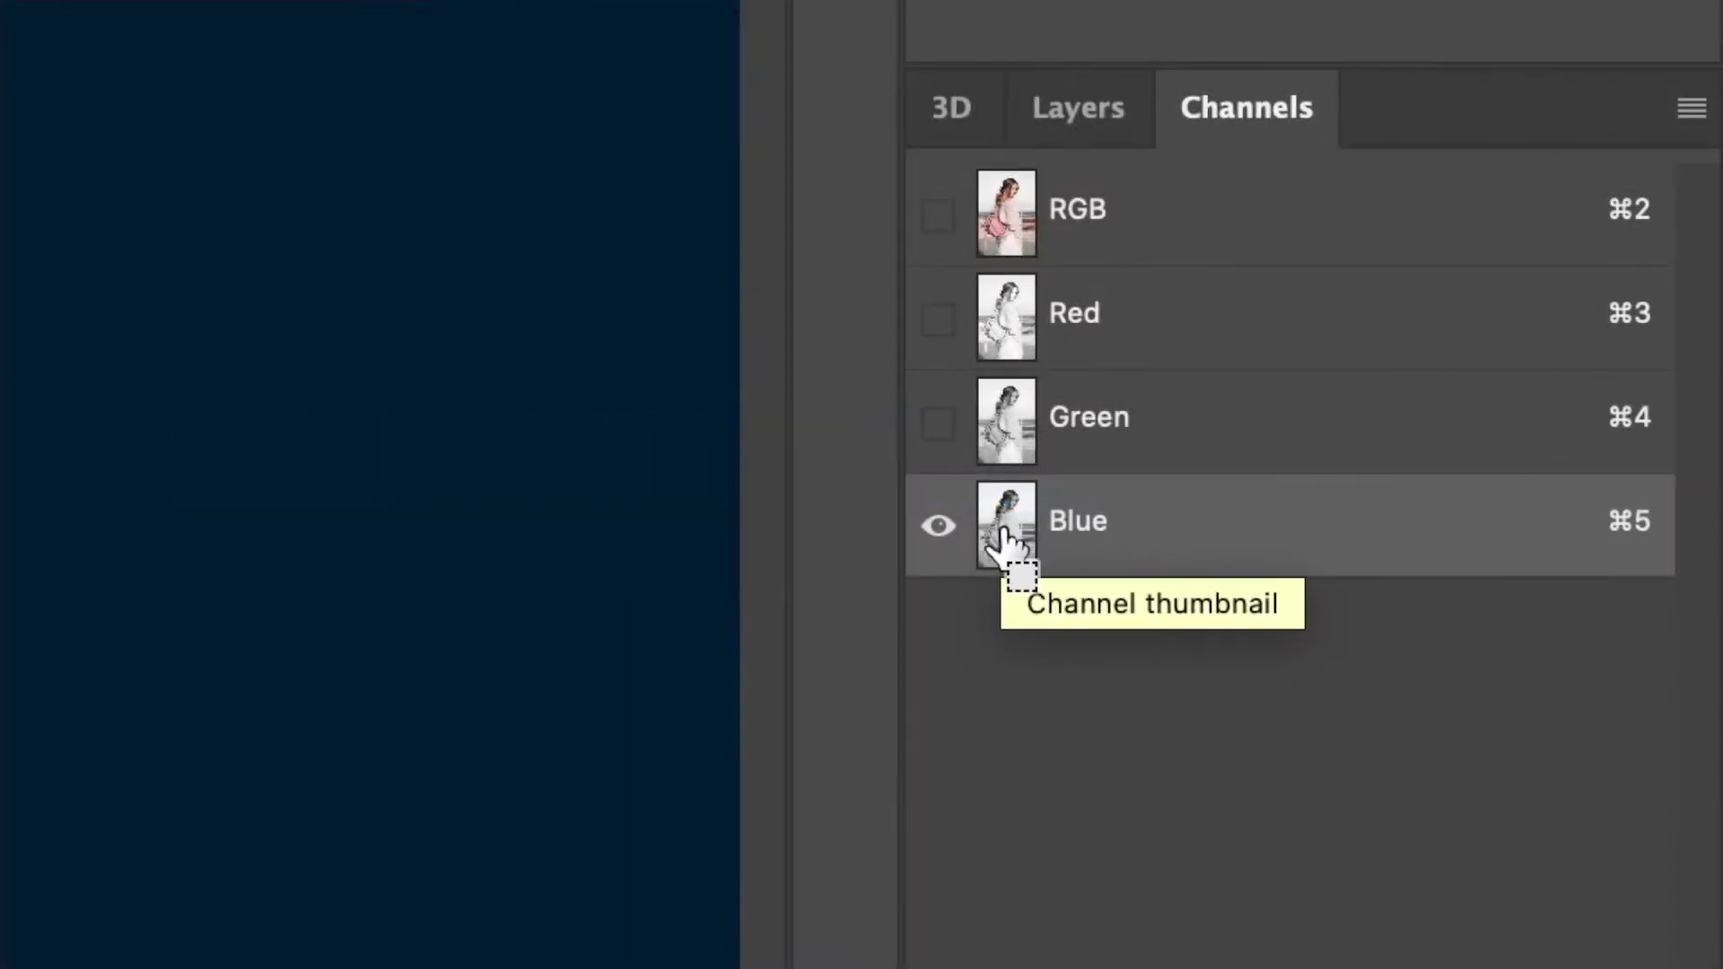
{"action": "left_click", "coordinate": [1002, 538], "text": "ctrl"}
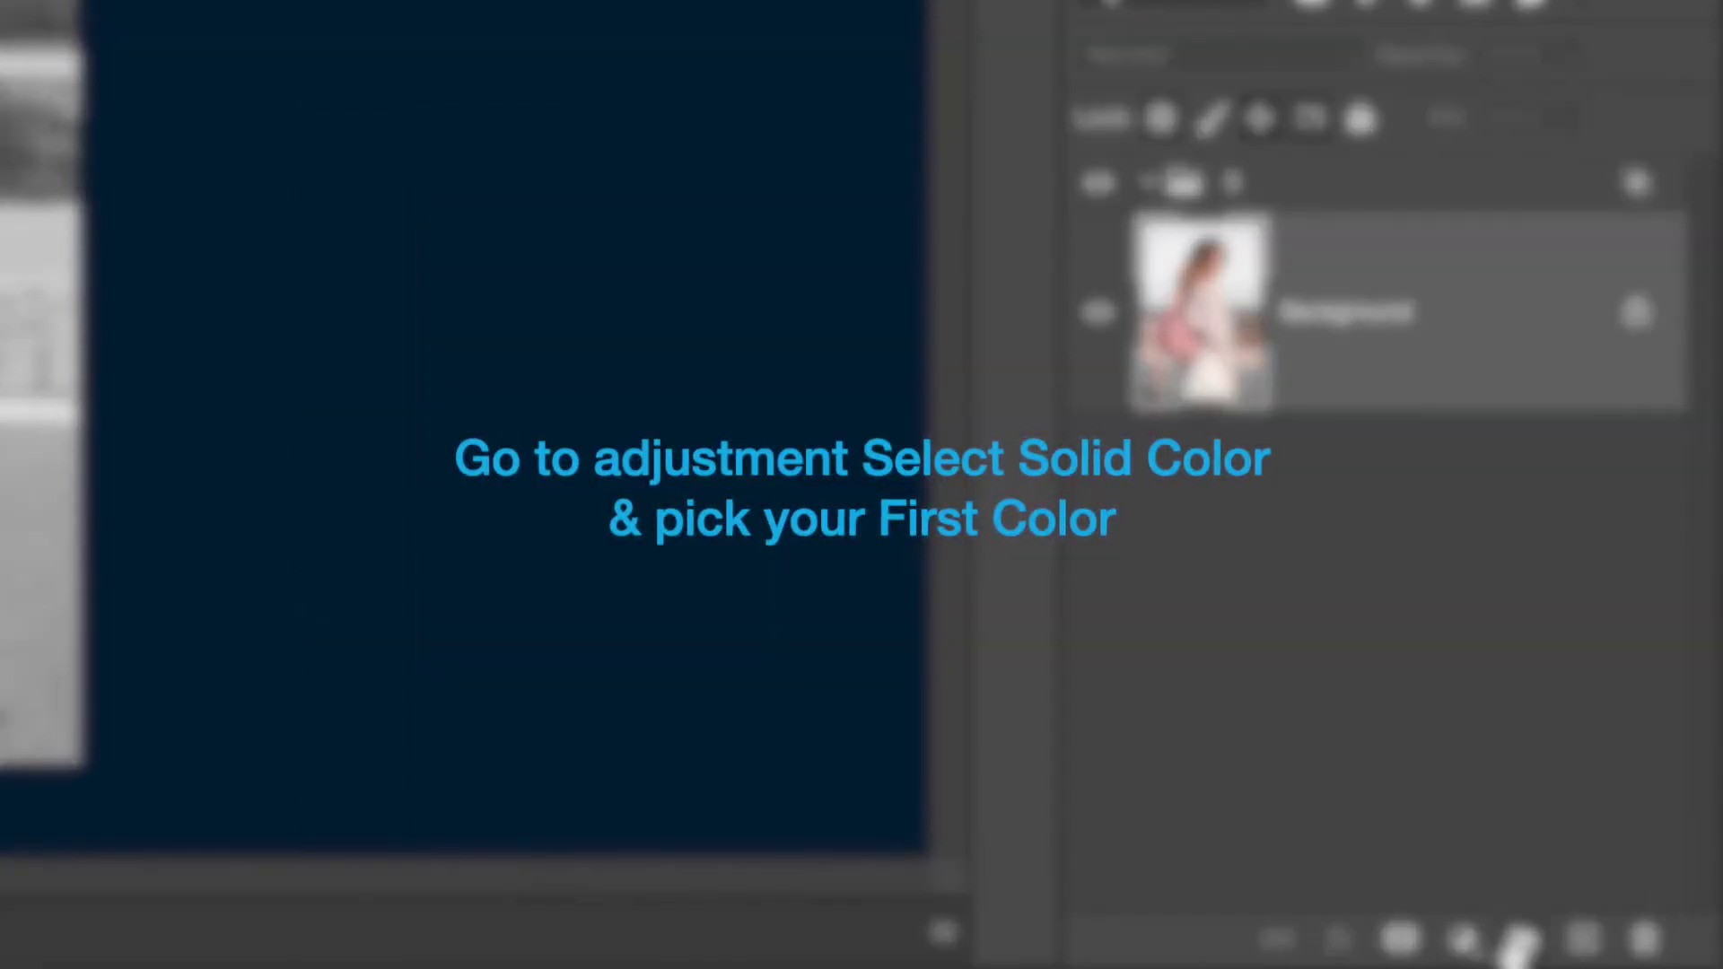
{"action": "left_click", "coordinate": [1461, 938]}
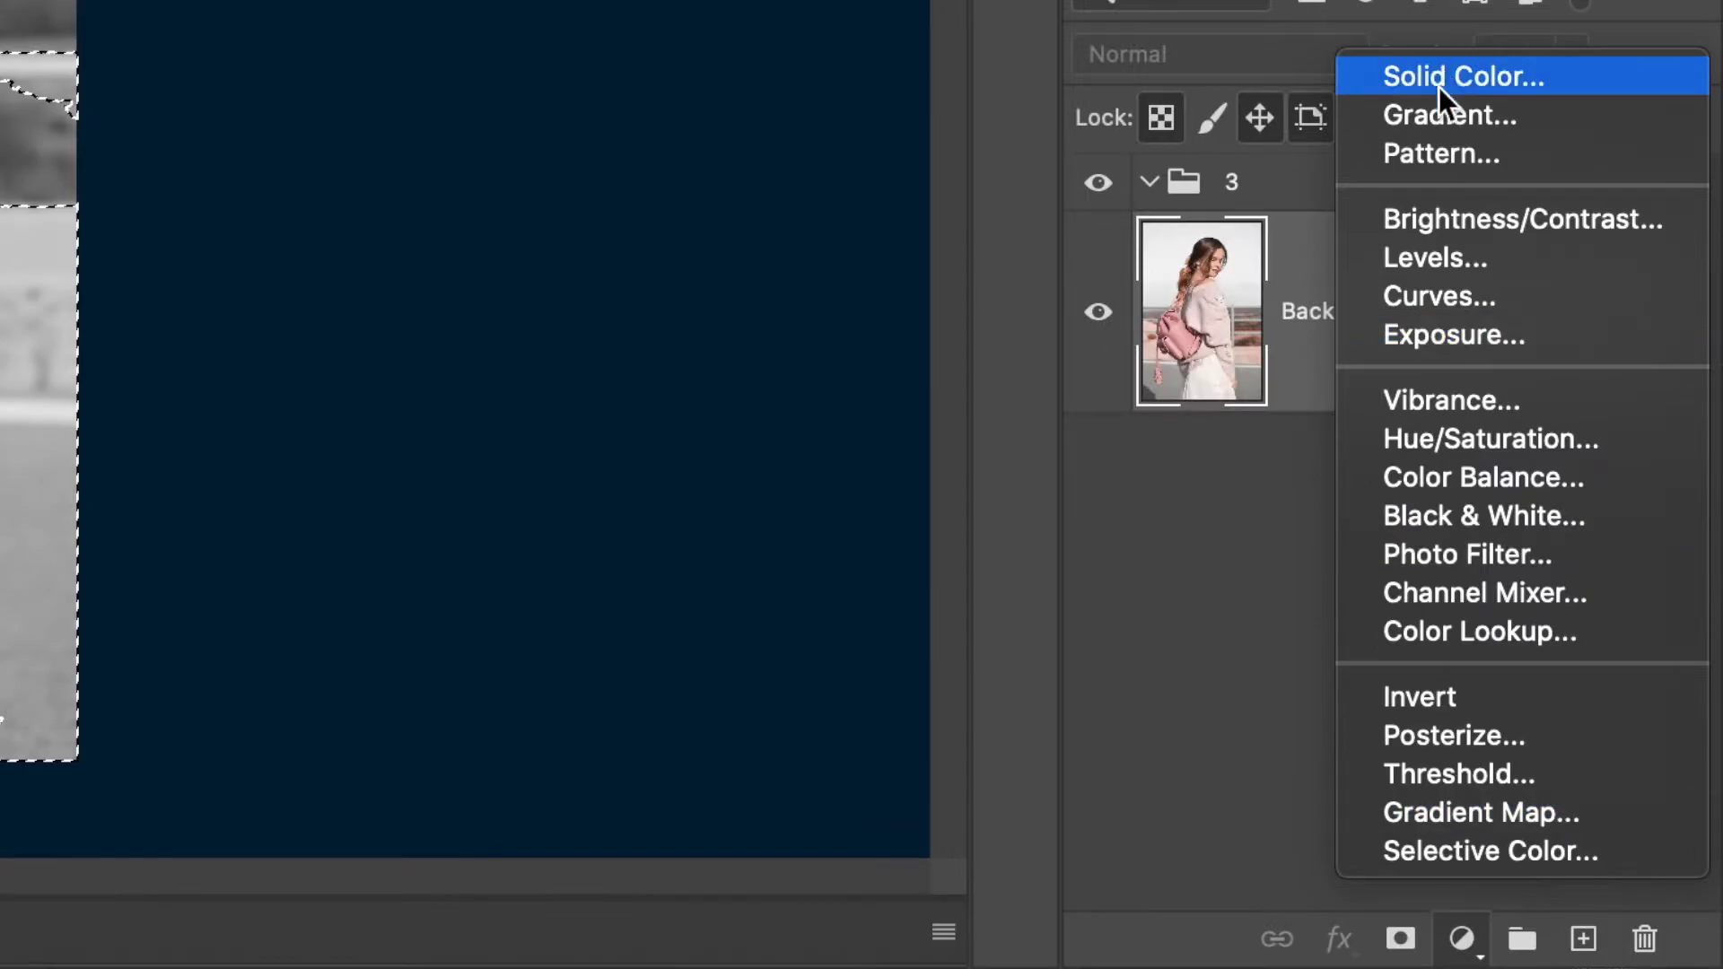
Add a #2f0495 purple Solid Color fill and invert its mask to tint the shadows.
{"action": "left_click", "coordinate": [1458, 77]}
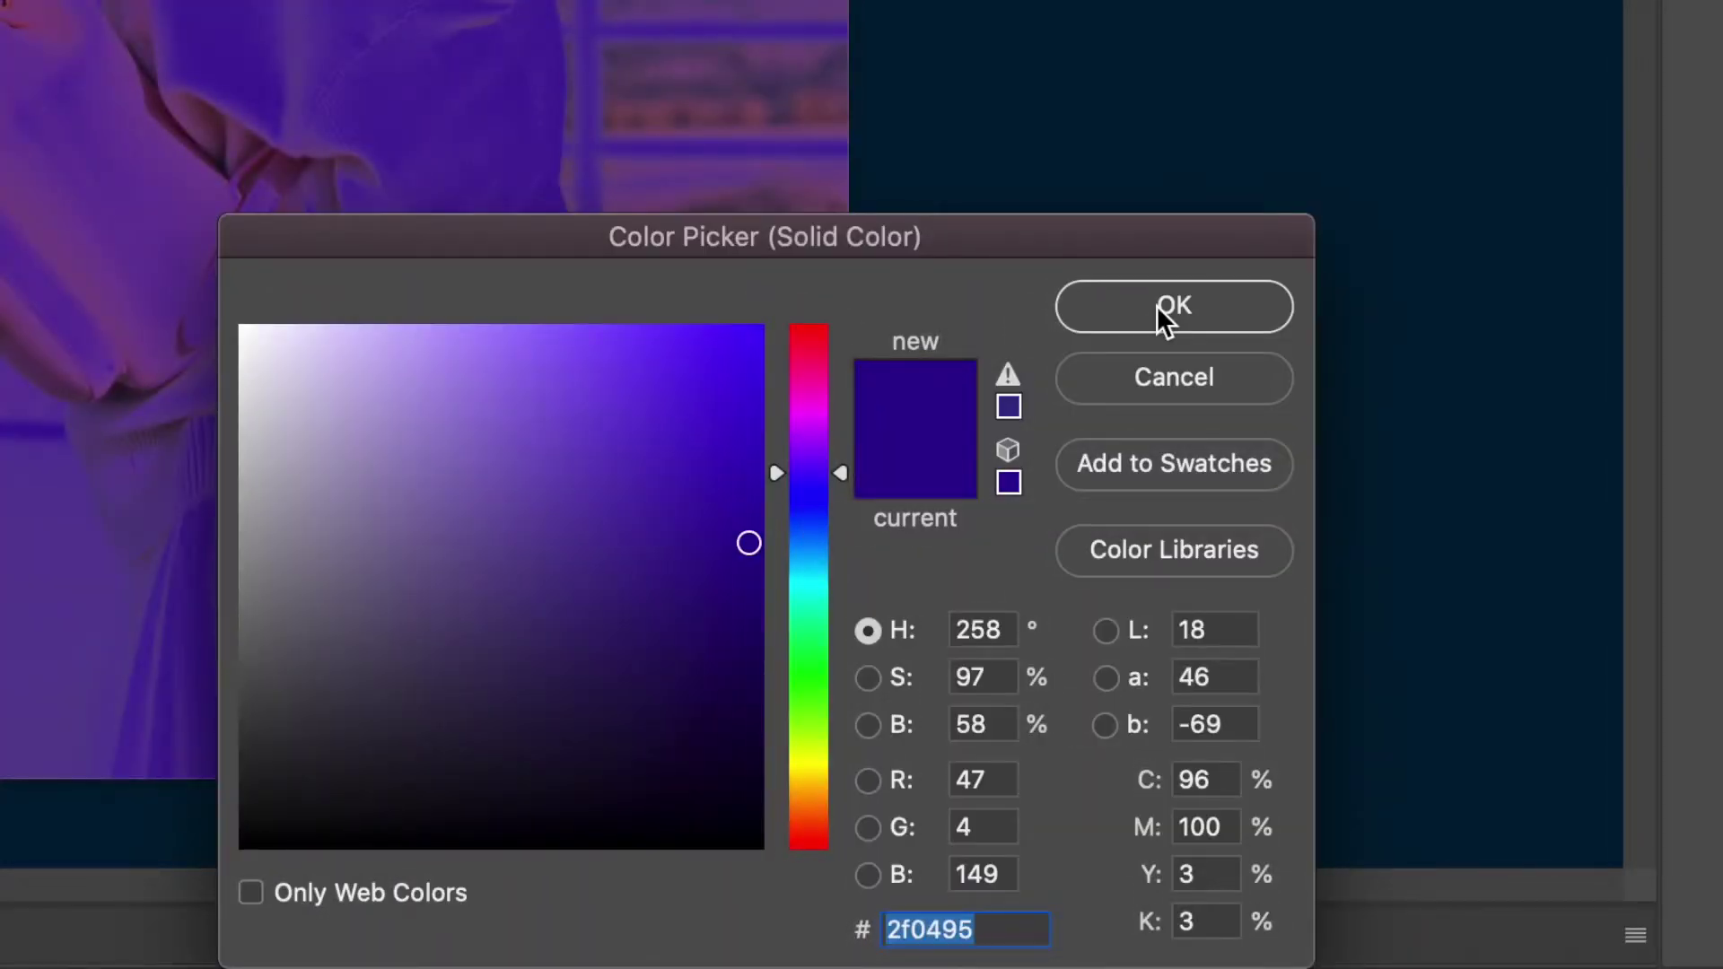
{"action": "left_click", "coordinate": [1167, 307]}
{"action": "left_click", "coordinate": [1549, 765]}
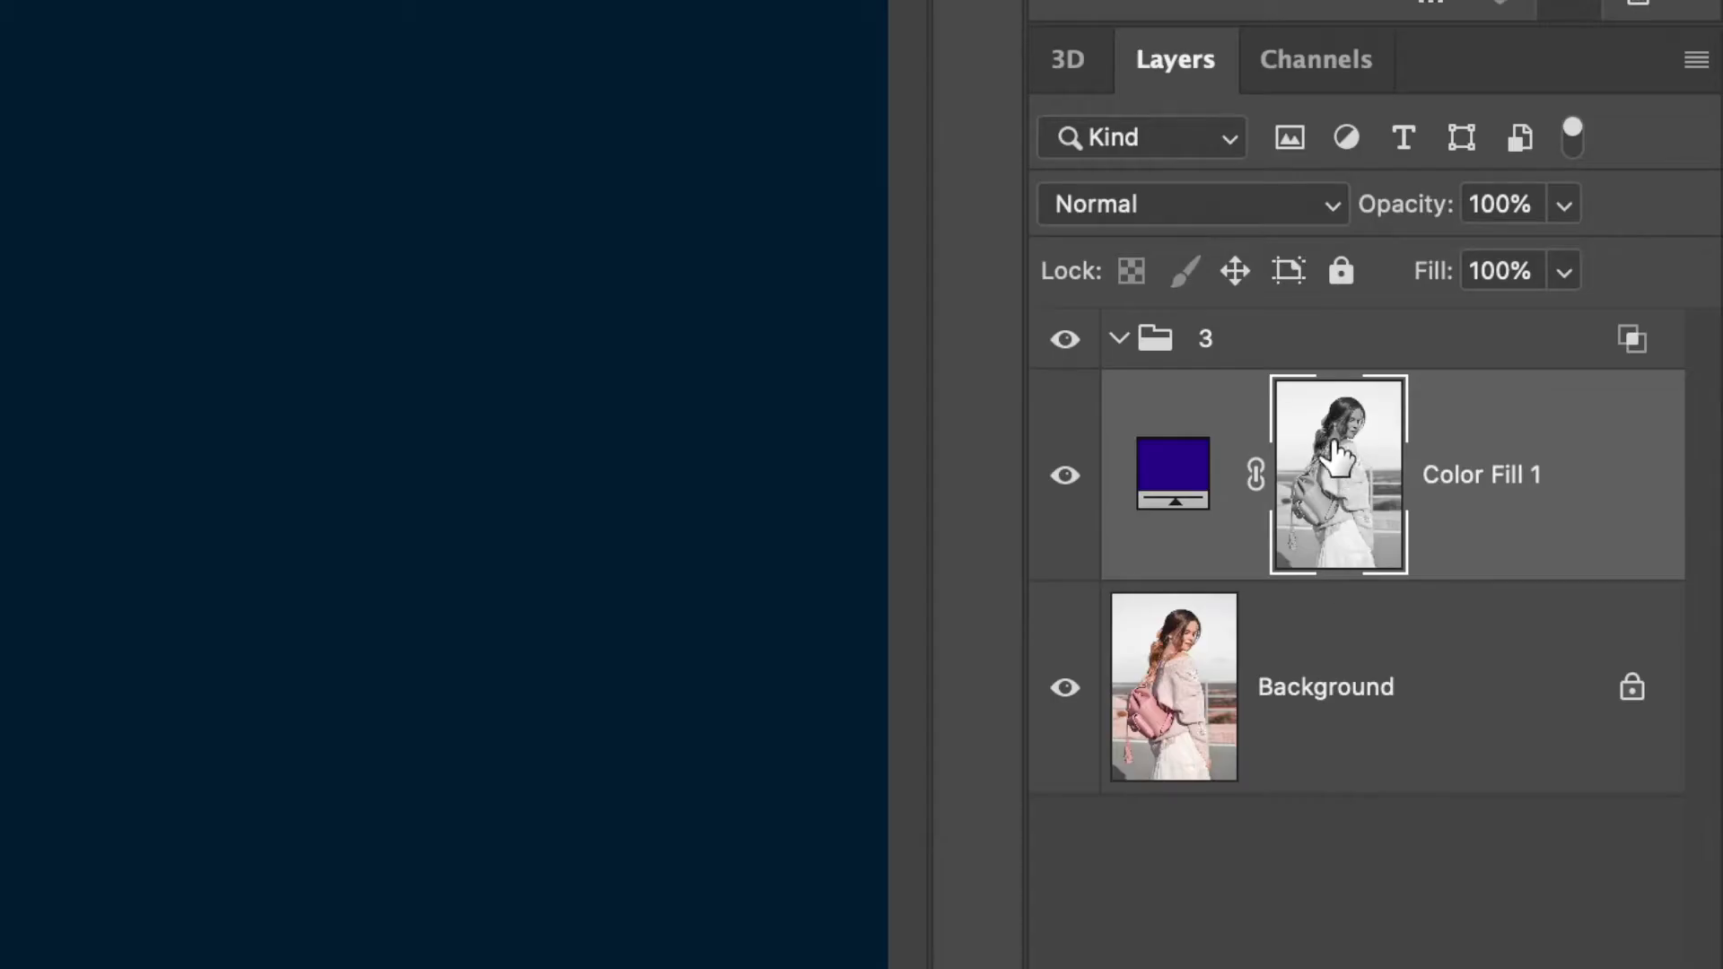
{"action": "key", "text": "ctrl+i"}
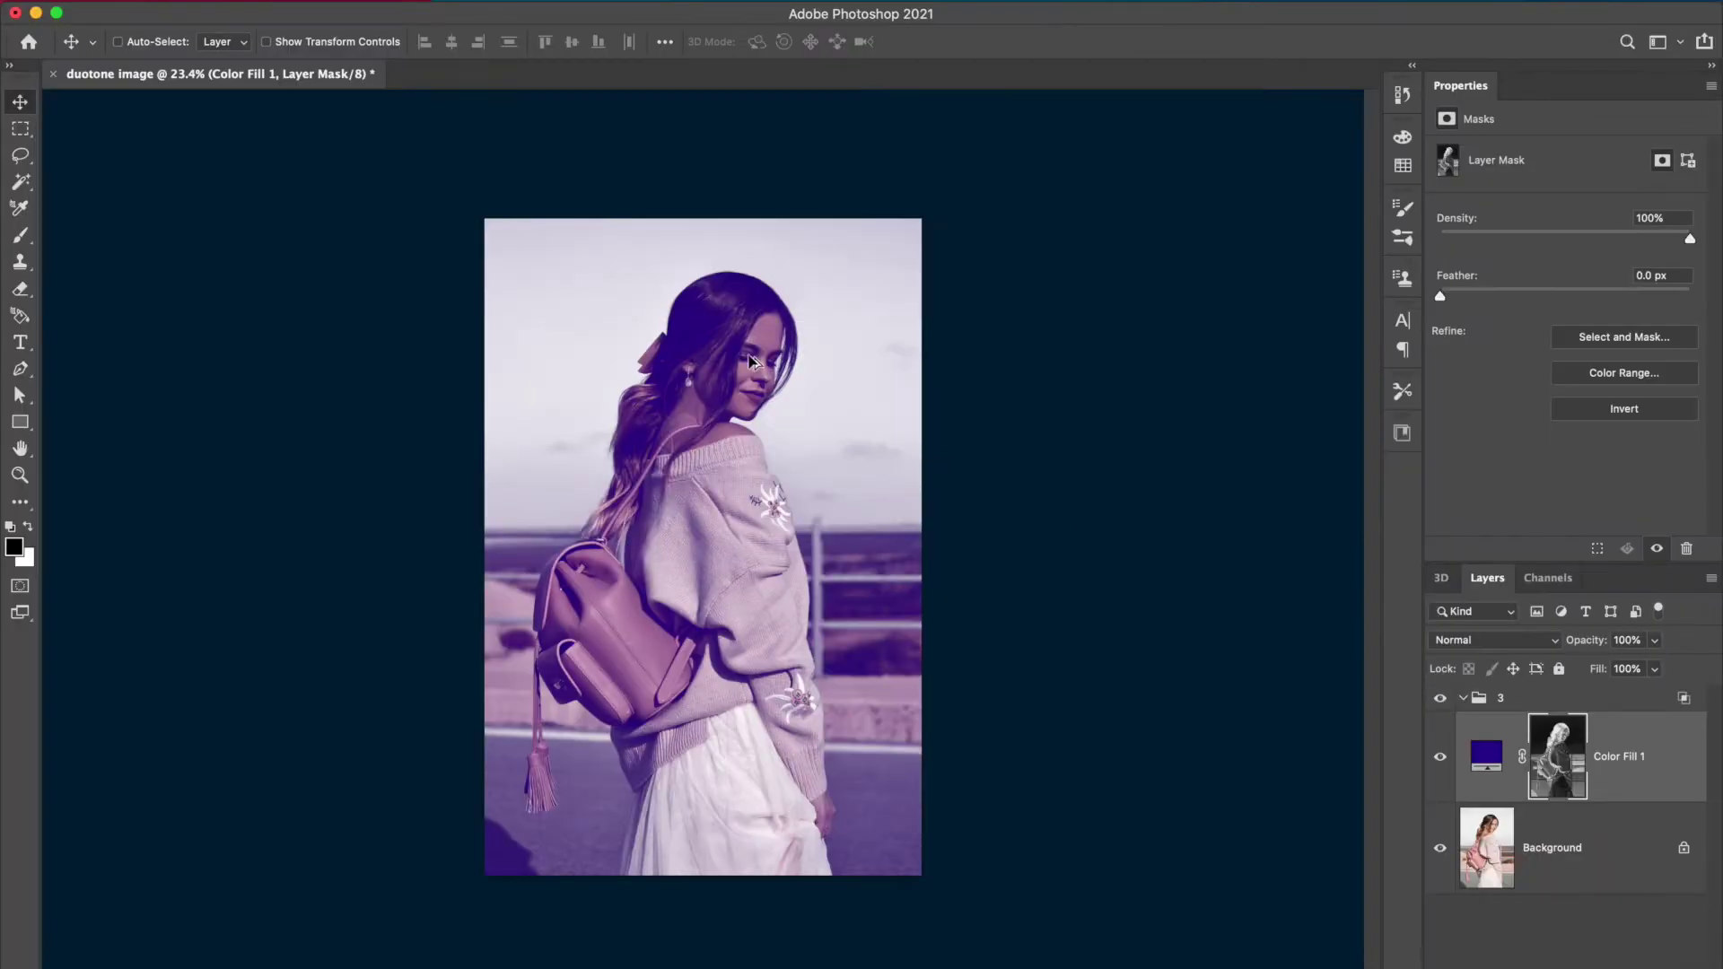
{"action": "scroll", "coordinate": [752, 362], "scroll_direction": "up", "scroll_amount": 4}
{"action": "scroll", "coordinate": [752, 362], "scroll_direction": "down", "scroll_amount": 2}
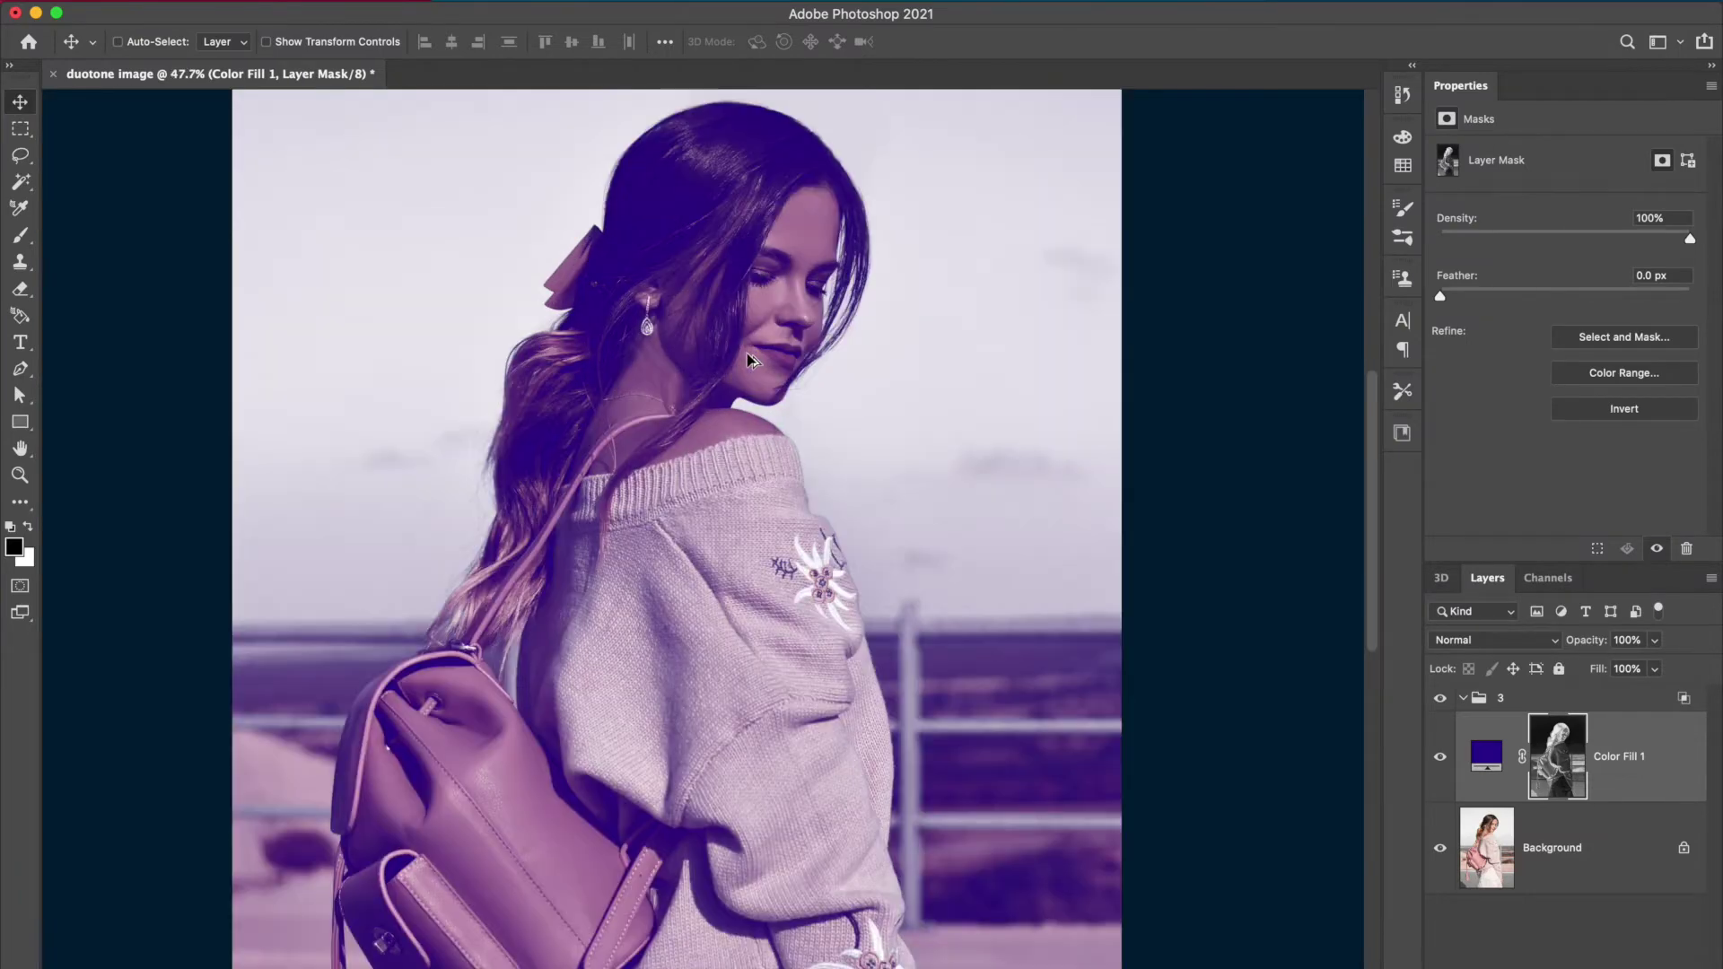
{"action": "scroll", "coordinate": [752, 362], "scroll_direction": "down", "scroll_amount": 2}
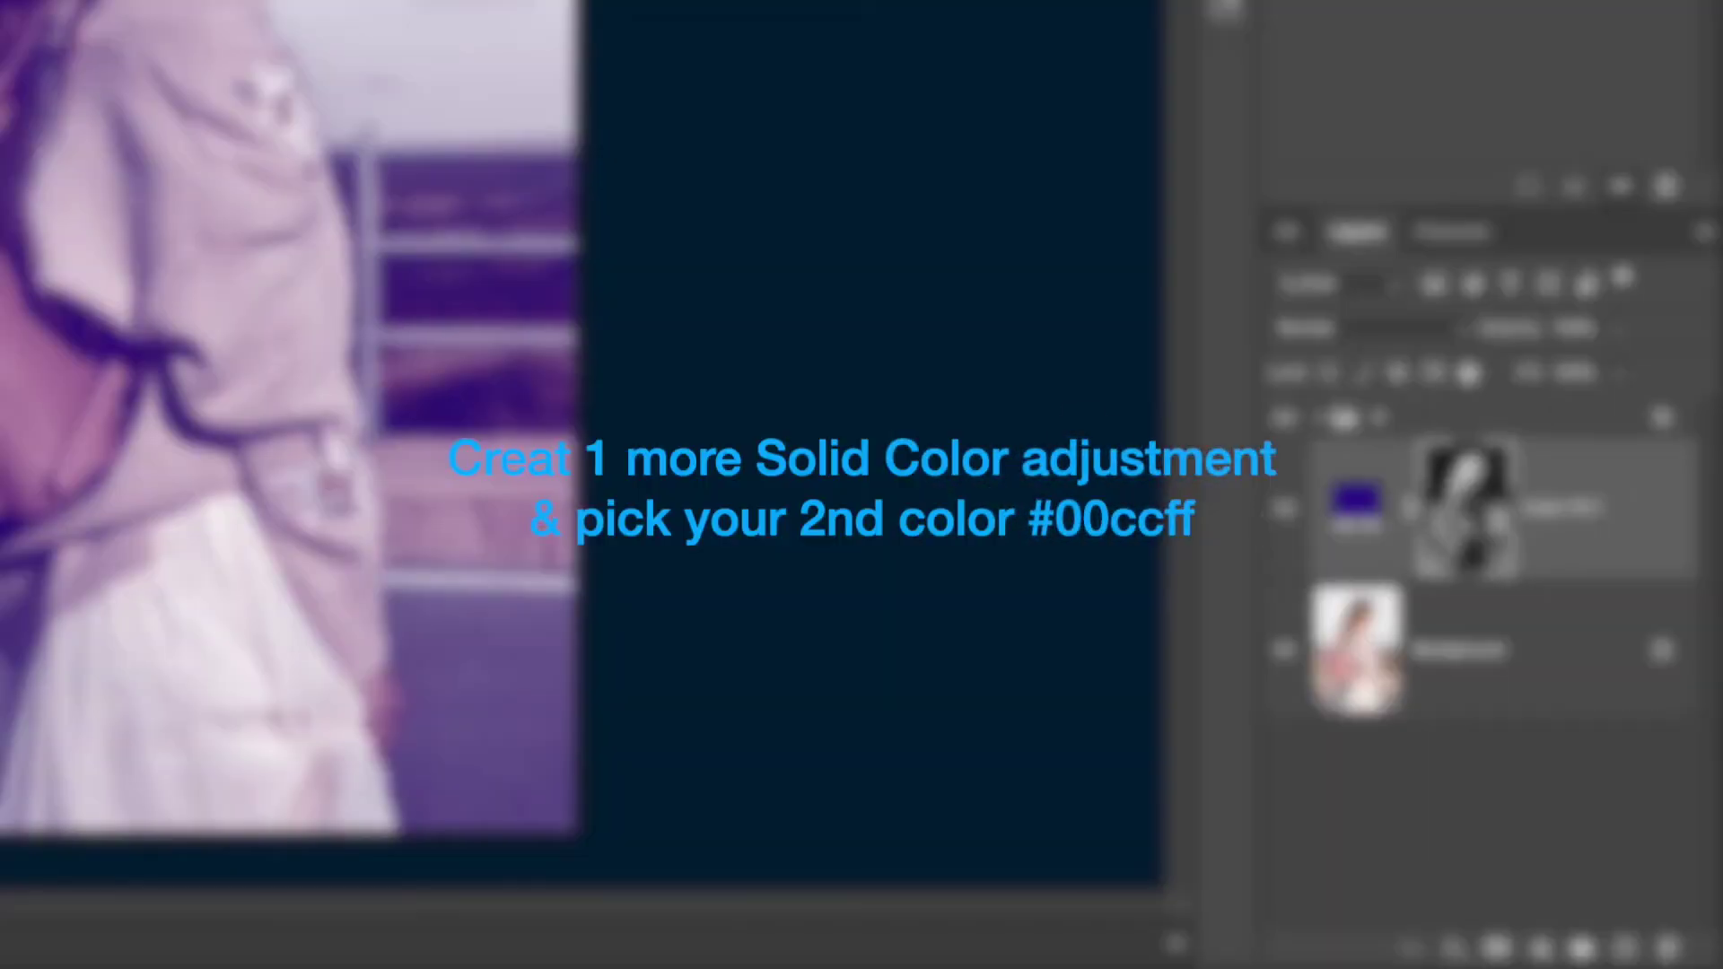
Add a light blue #04bcf7 Solid Color fill just above the Background layer.
{"action": "left_click", "coordinate": [1501, 642]}
{"action": "left_click", "coordinate": [1539, 948]}
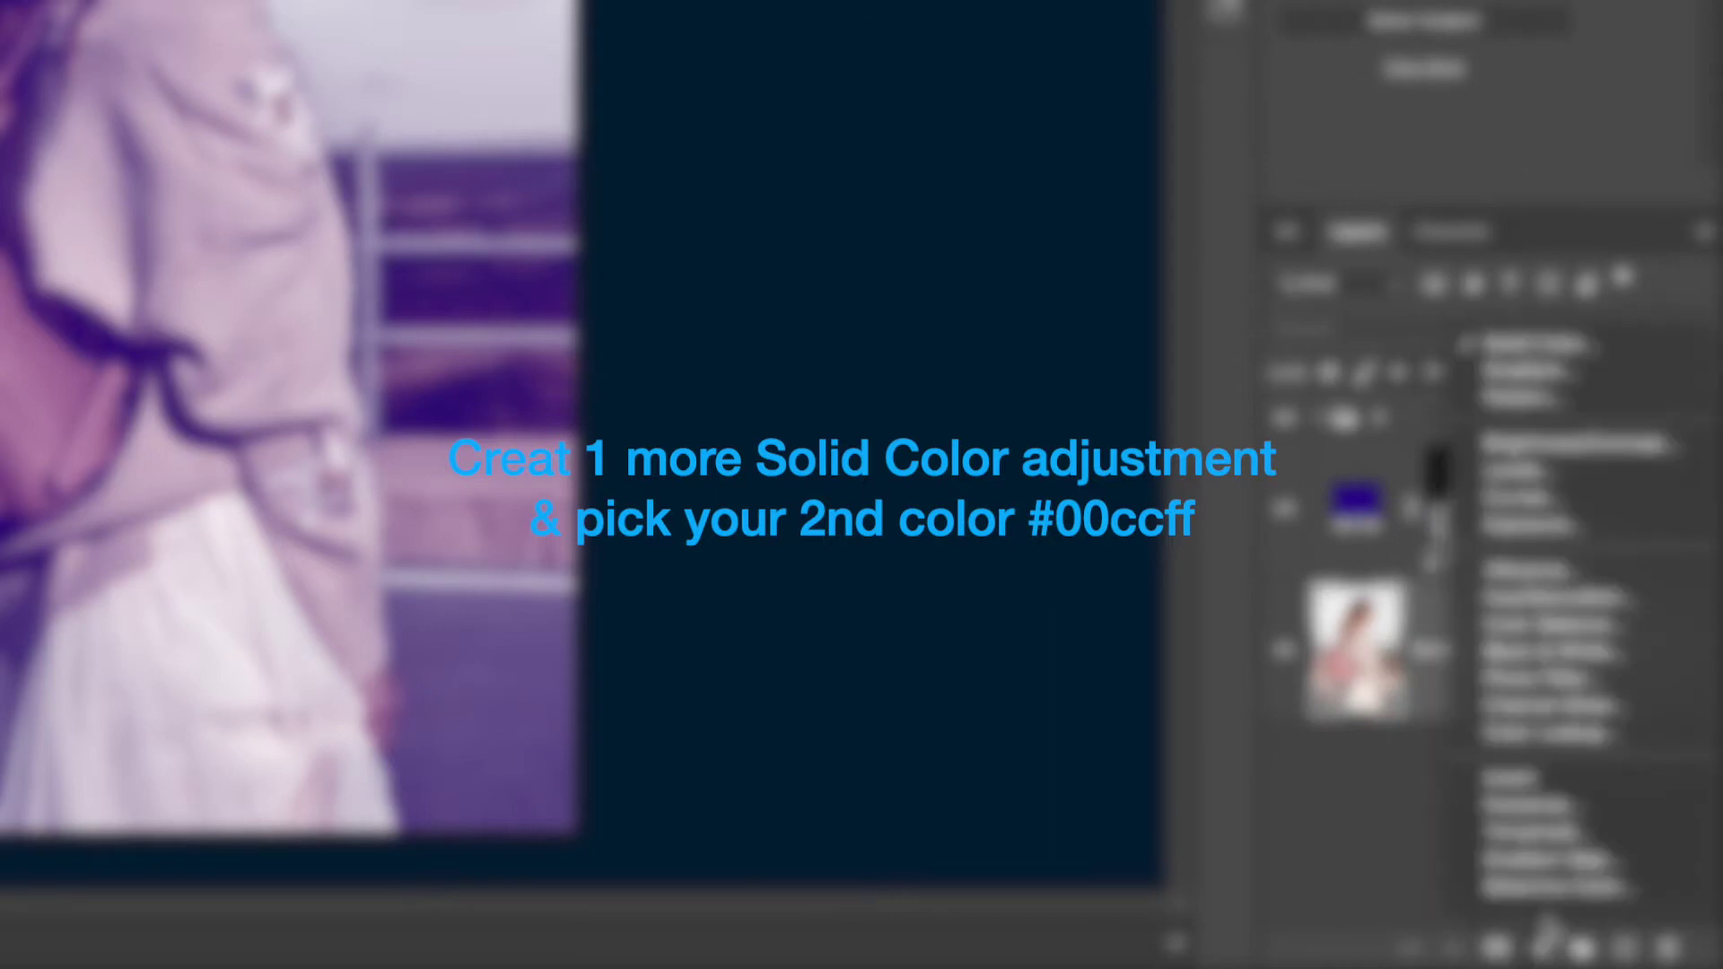
{"action": "left_click", "coordinate": [1526, 341]}
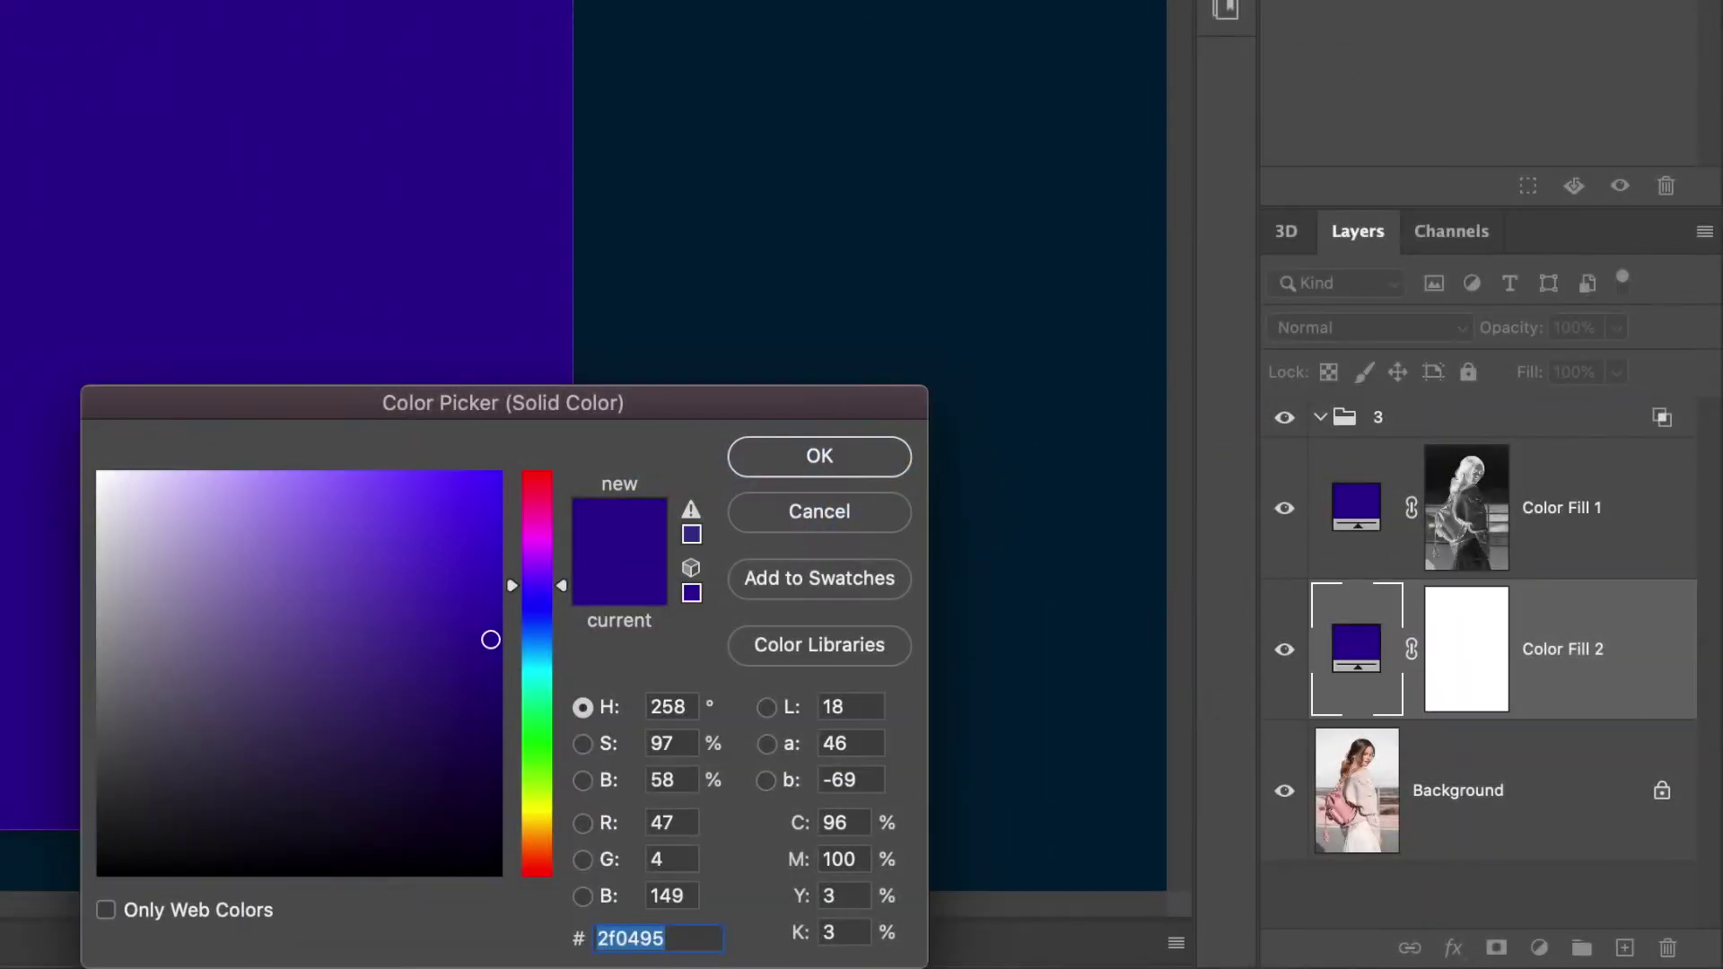
{"action": "type", "text": "04bcf7"}
{"action": "left_click", "coordinate": [799, 461]}
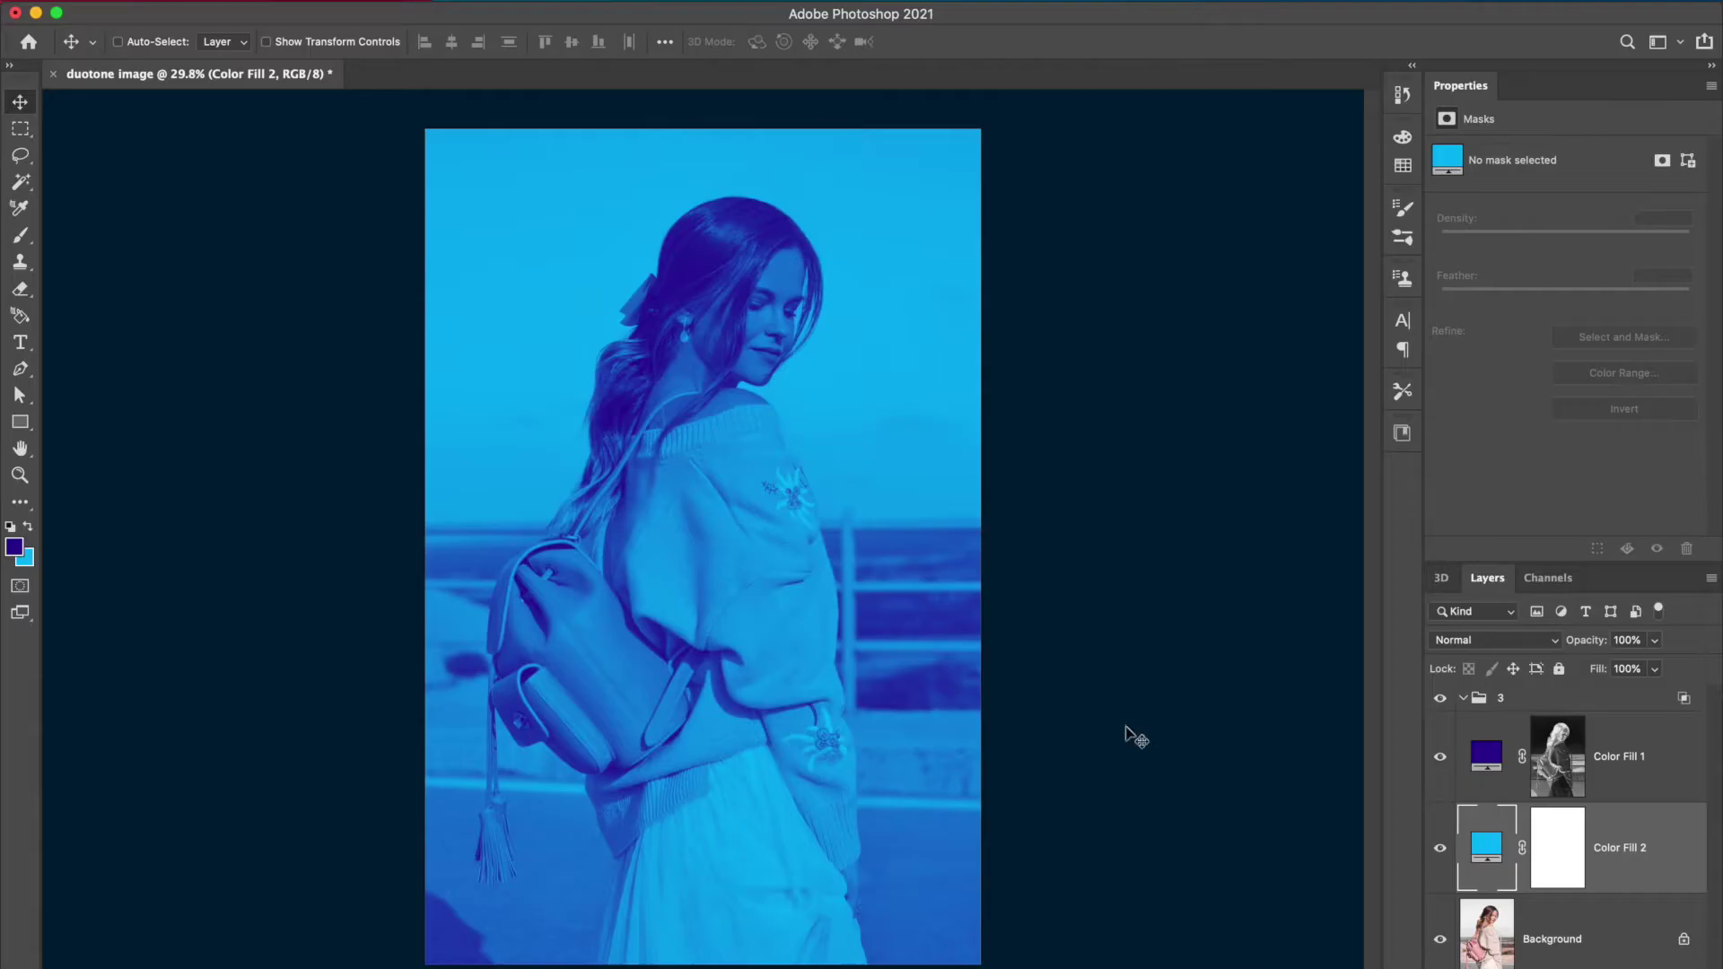
{"action": "scroll", "coordinate": [705, 314], "scroll_direction": "up", "scroll_amount": 3}
{"action": "scroll", "coordinate": [705, 314], "scroll_direction": "up", "scroll_amount": 5}
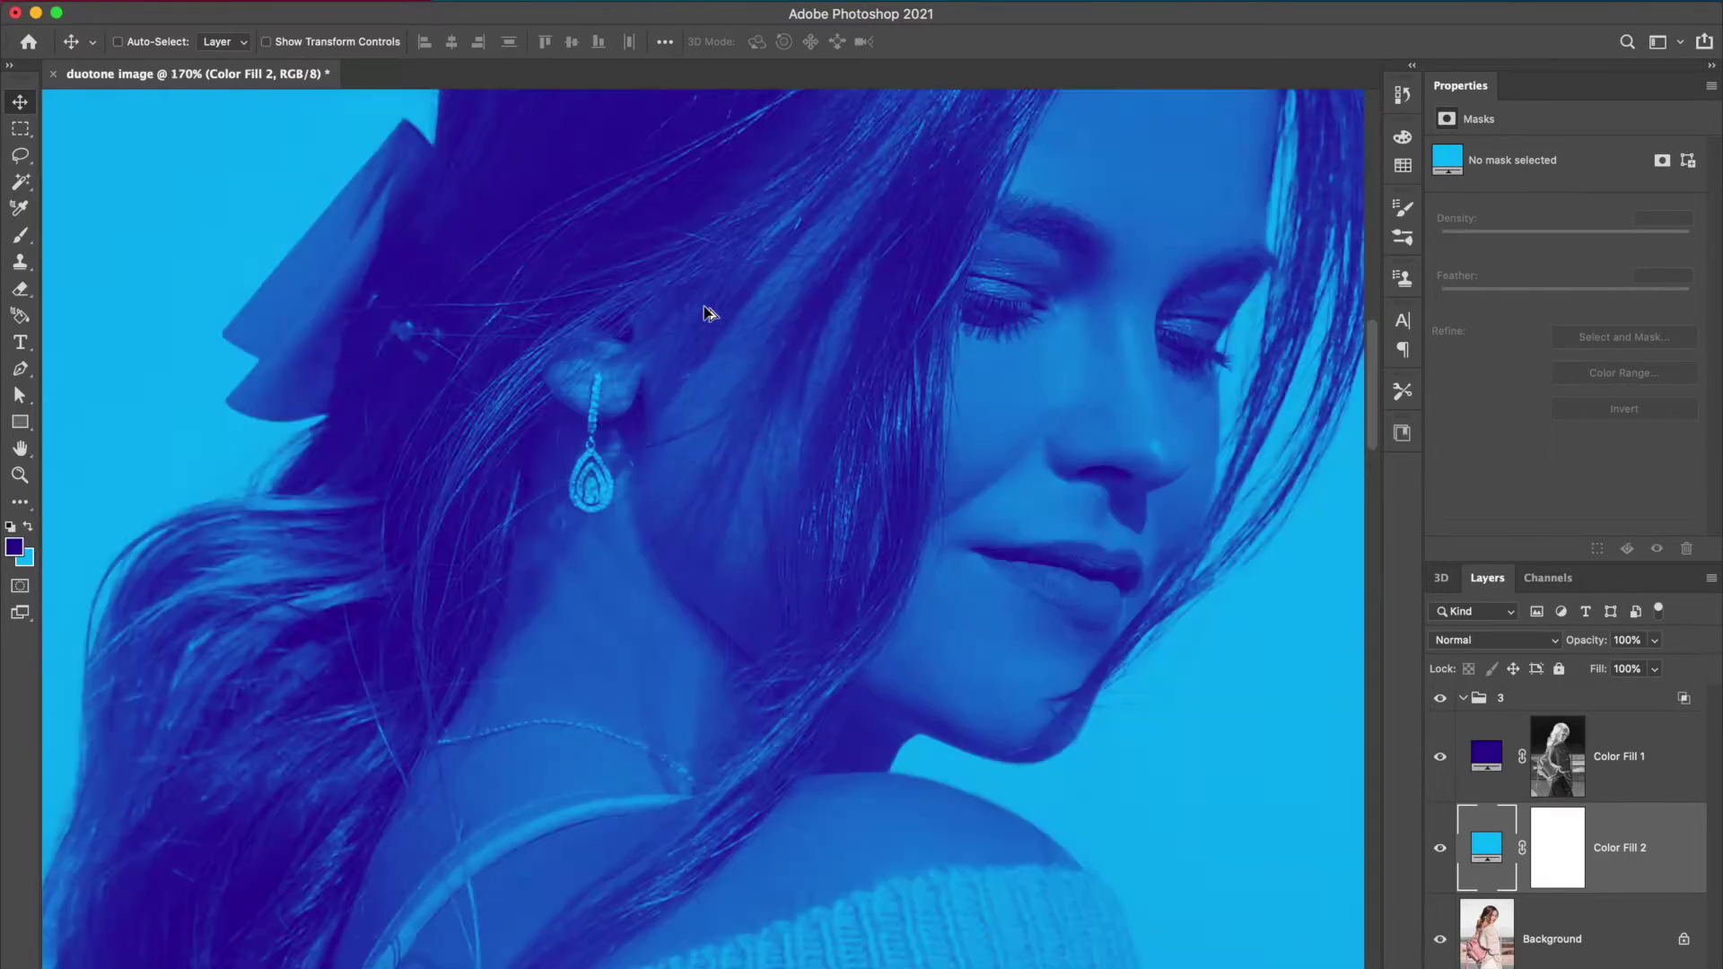
{"action": "scroll", "coordinate": [706, 314], "scroll_direction": "down", "scroll_amount": 6}
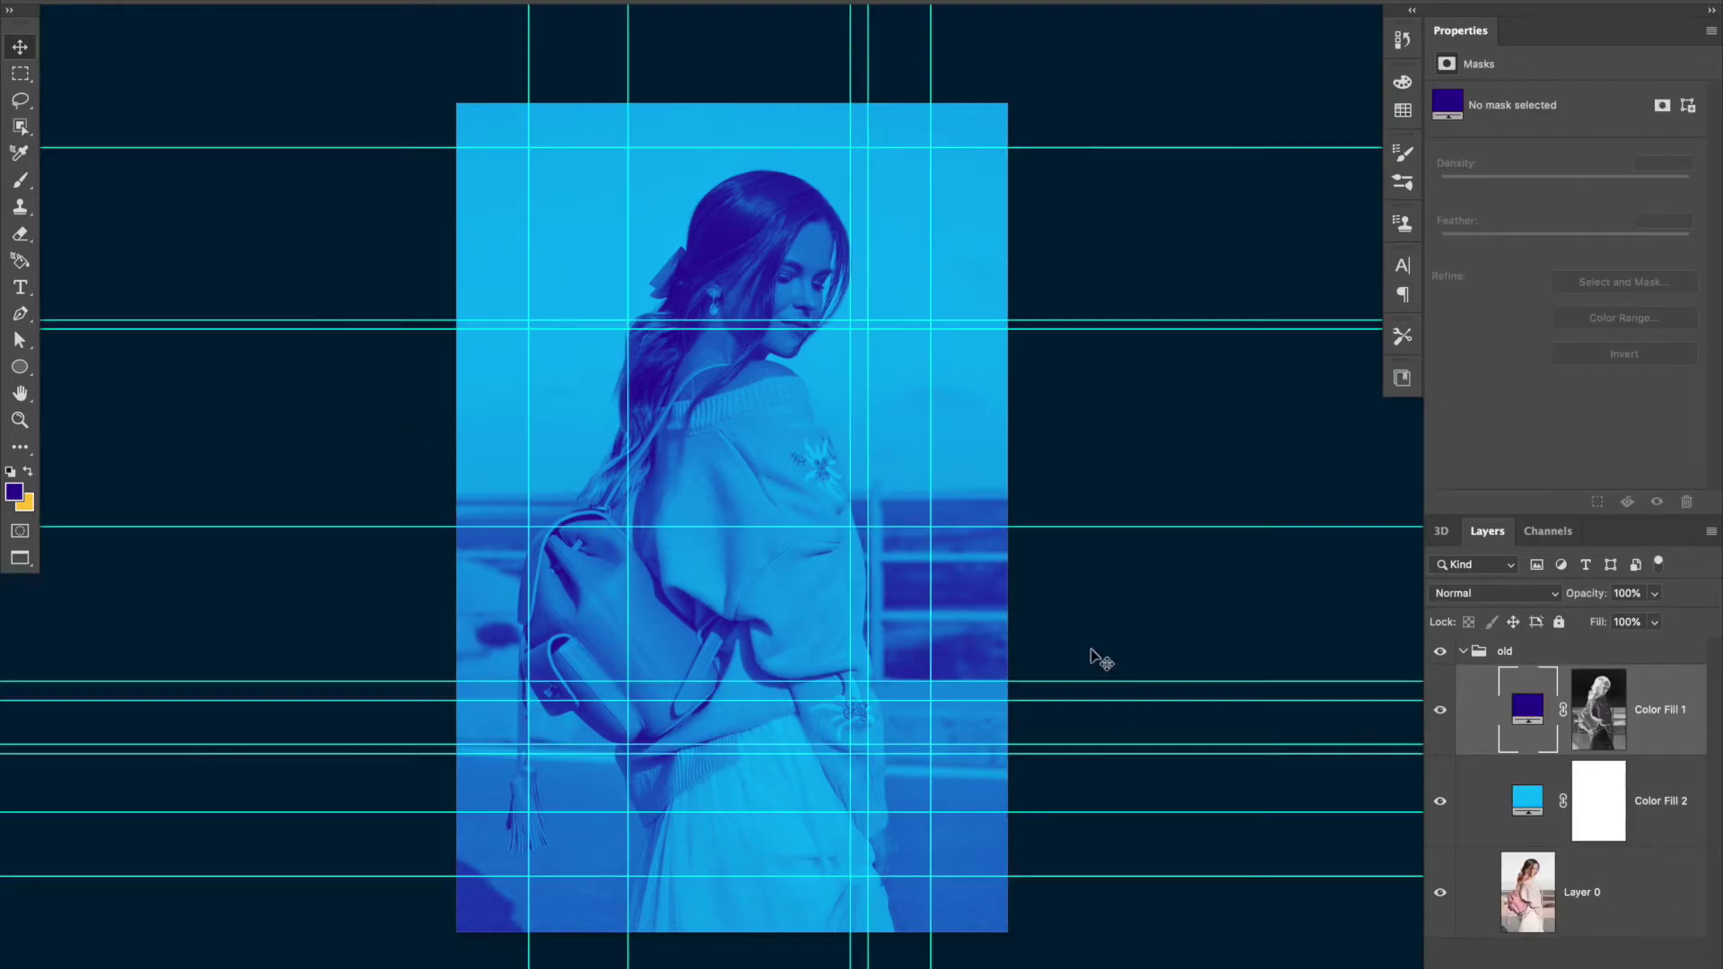
Draw a circle over the model's head and fill it yellow.
{"action": "left_click_drag", "start_coordinate": [863, 488], "coordinate": [863, 487]}
{"action": "key", "text": "v"}
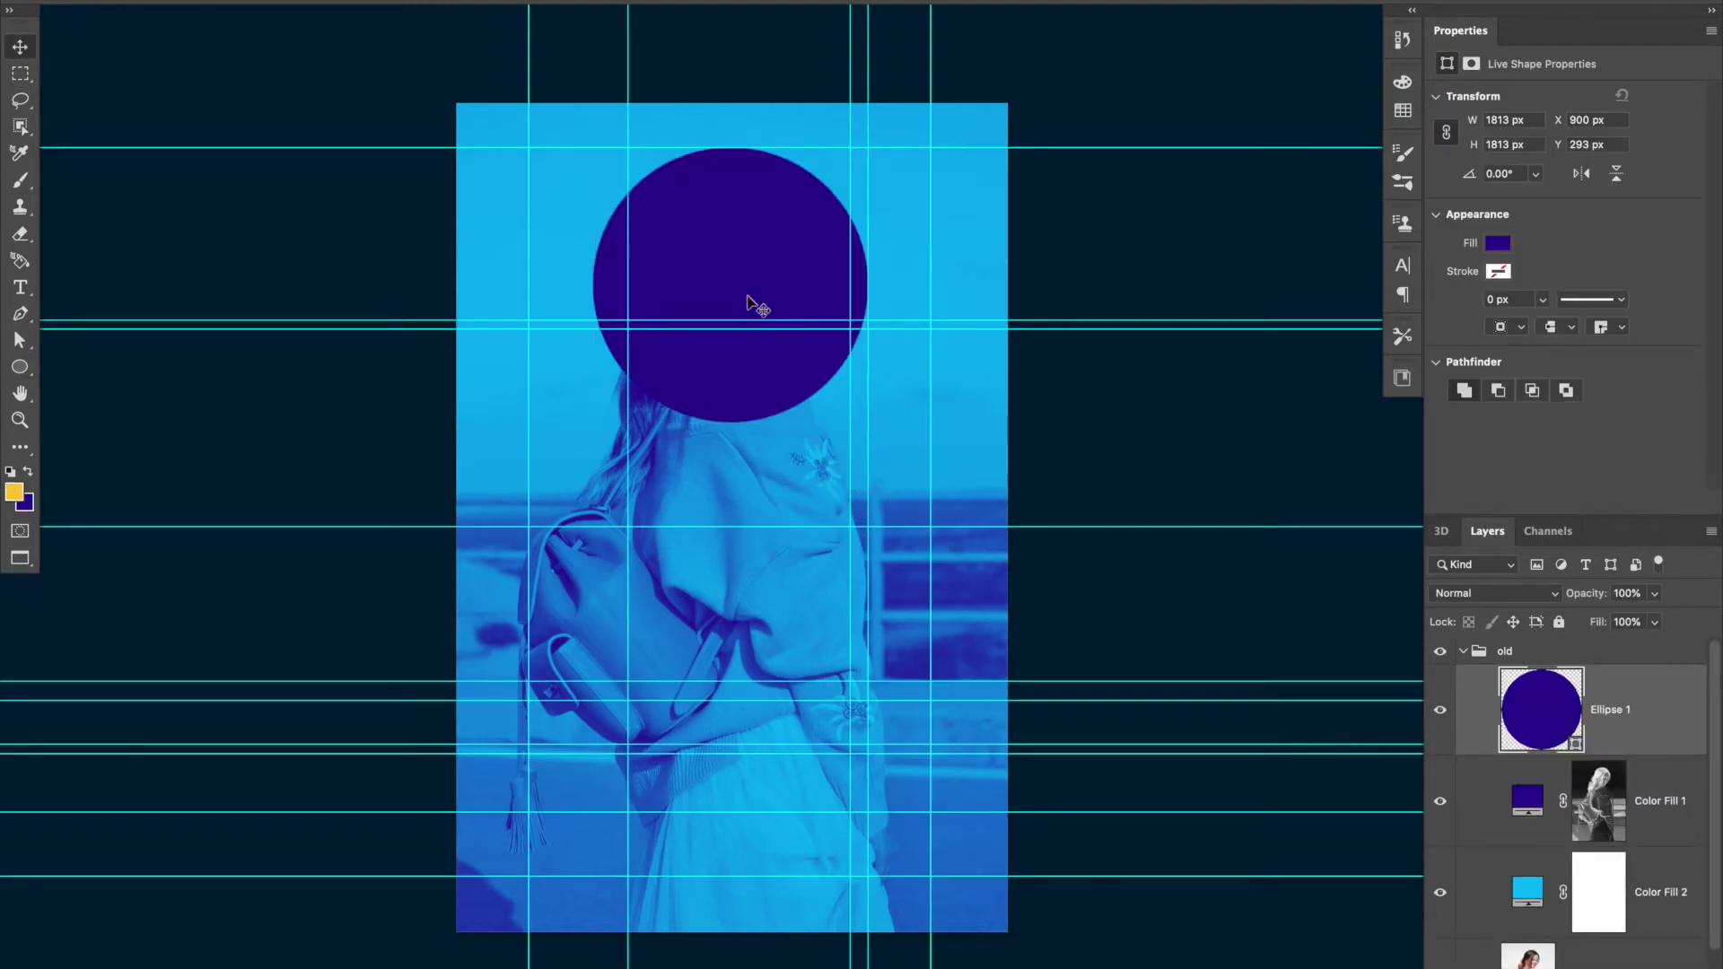
{"action": "key", "text": "x"}
{"action": "key", "text": "alt+BackSpace"}
{"action": "scroll", "coordinate": [749, 247], "scroll_direction": "up", "scroll_amount": 1}
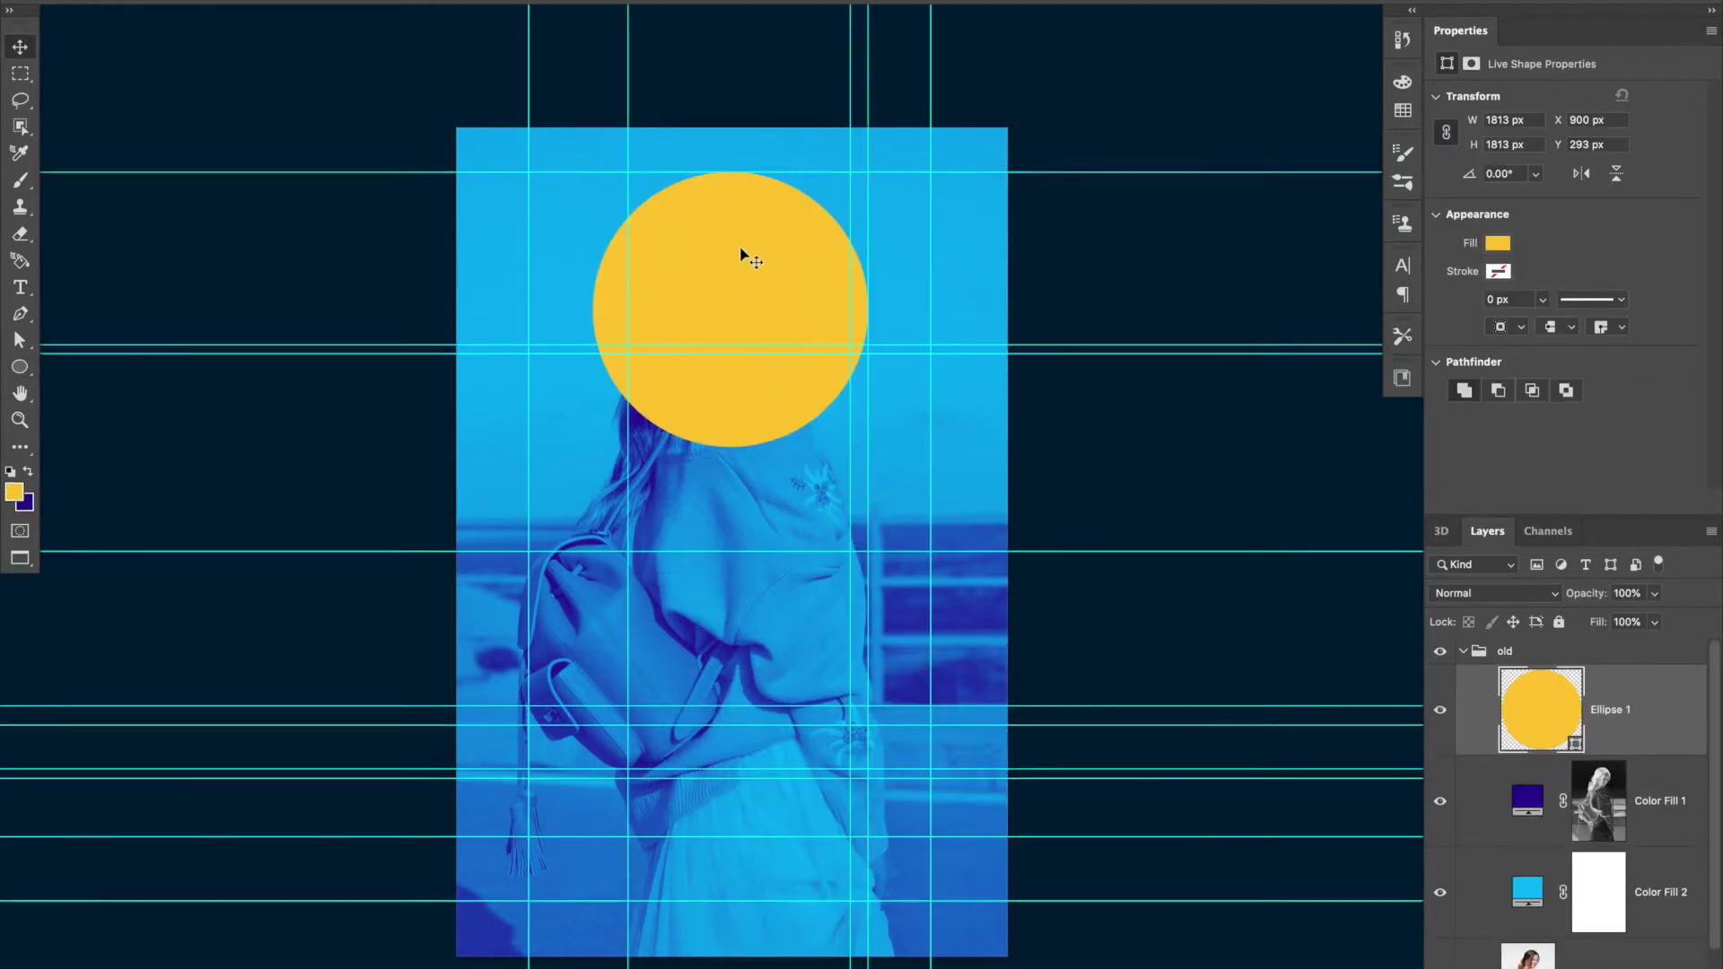
{"action": "scroll", "coordinate": [741, 213], "scroll_direction": "up", "scroll_amount": 2}
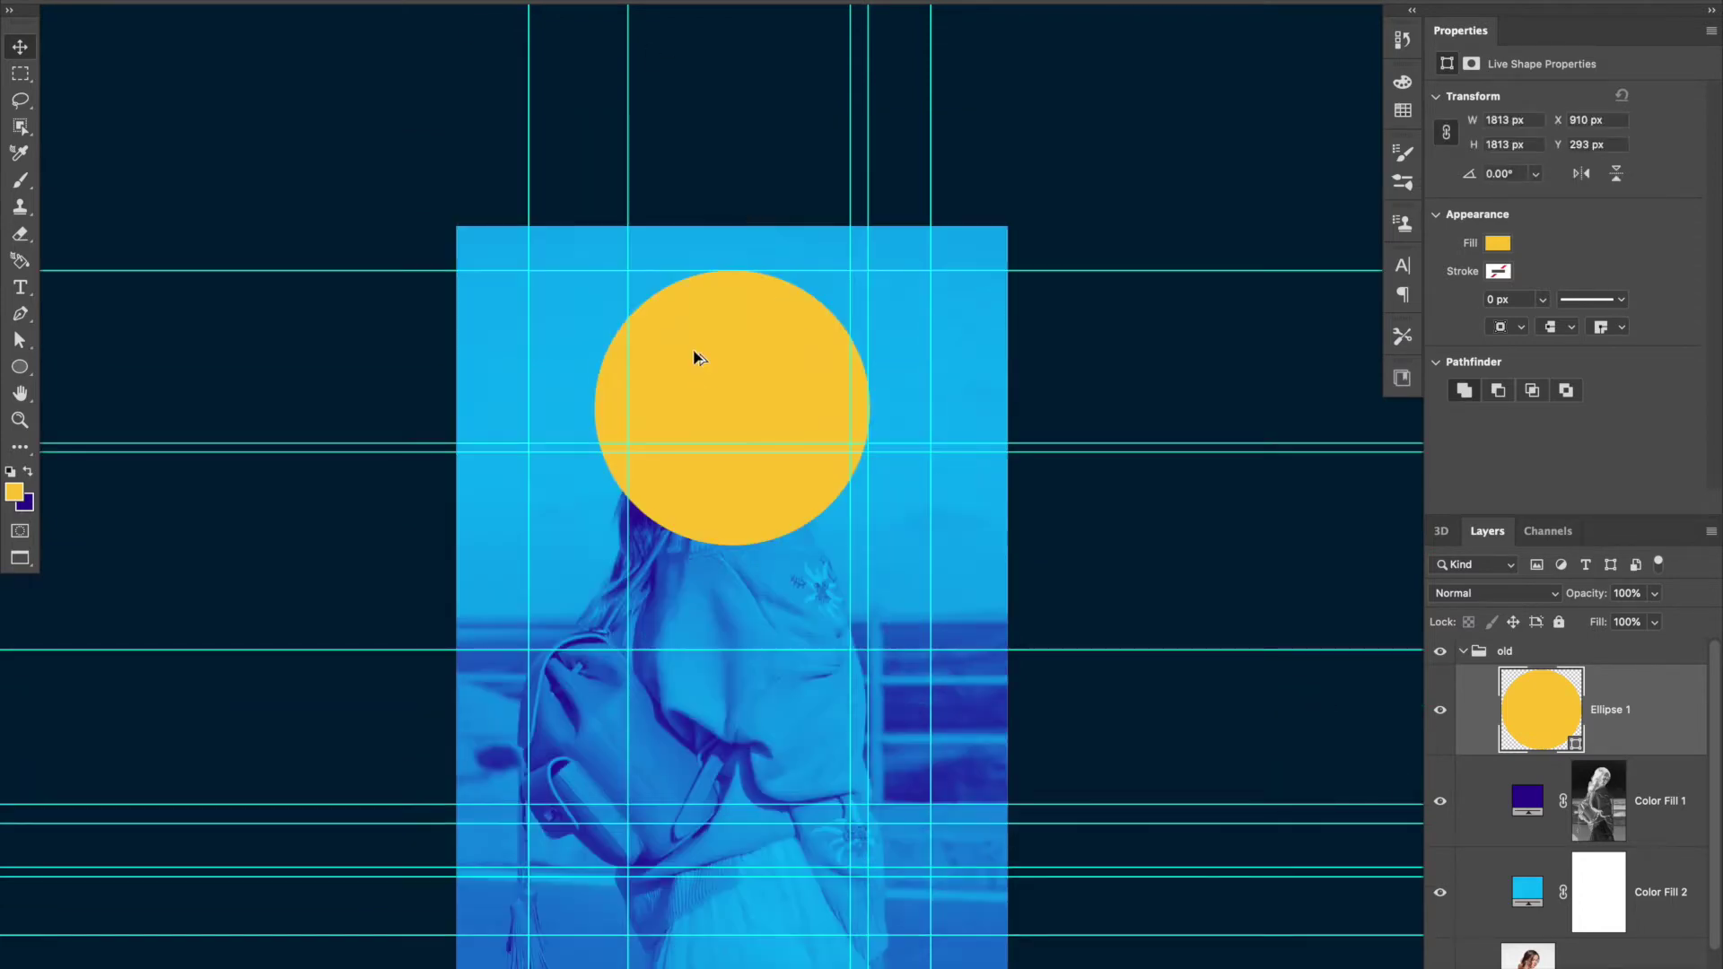
{"action": "scroll", "coordinate": [730, 396], "scroll_direction": "up", "scroll_amount": 3}
{"action": "scroll", "coordinate": [728, 397], "scroll_direction": "down", "scroll_amount": 1}
{"action": "scroll", "coordinate": [729, 395], "scroll_direction": "down", "scroll_amount": 2}
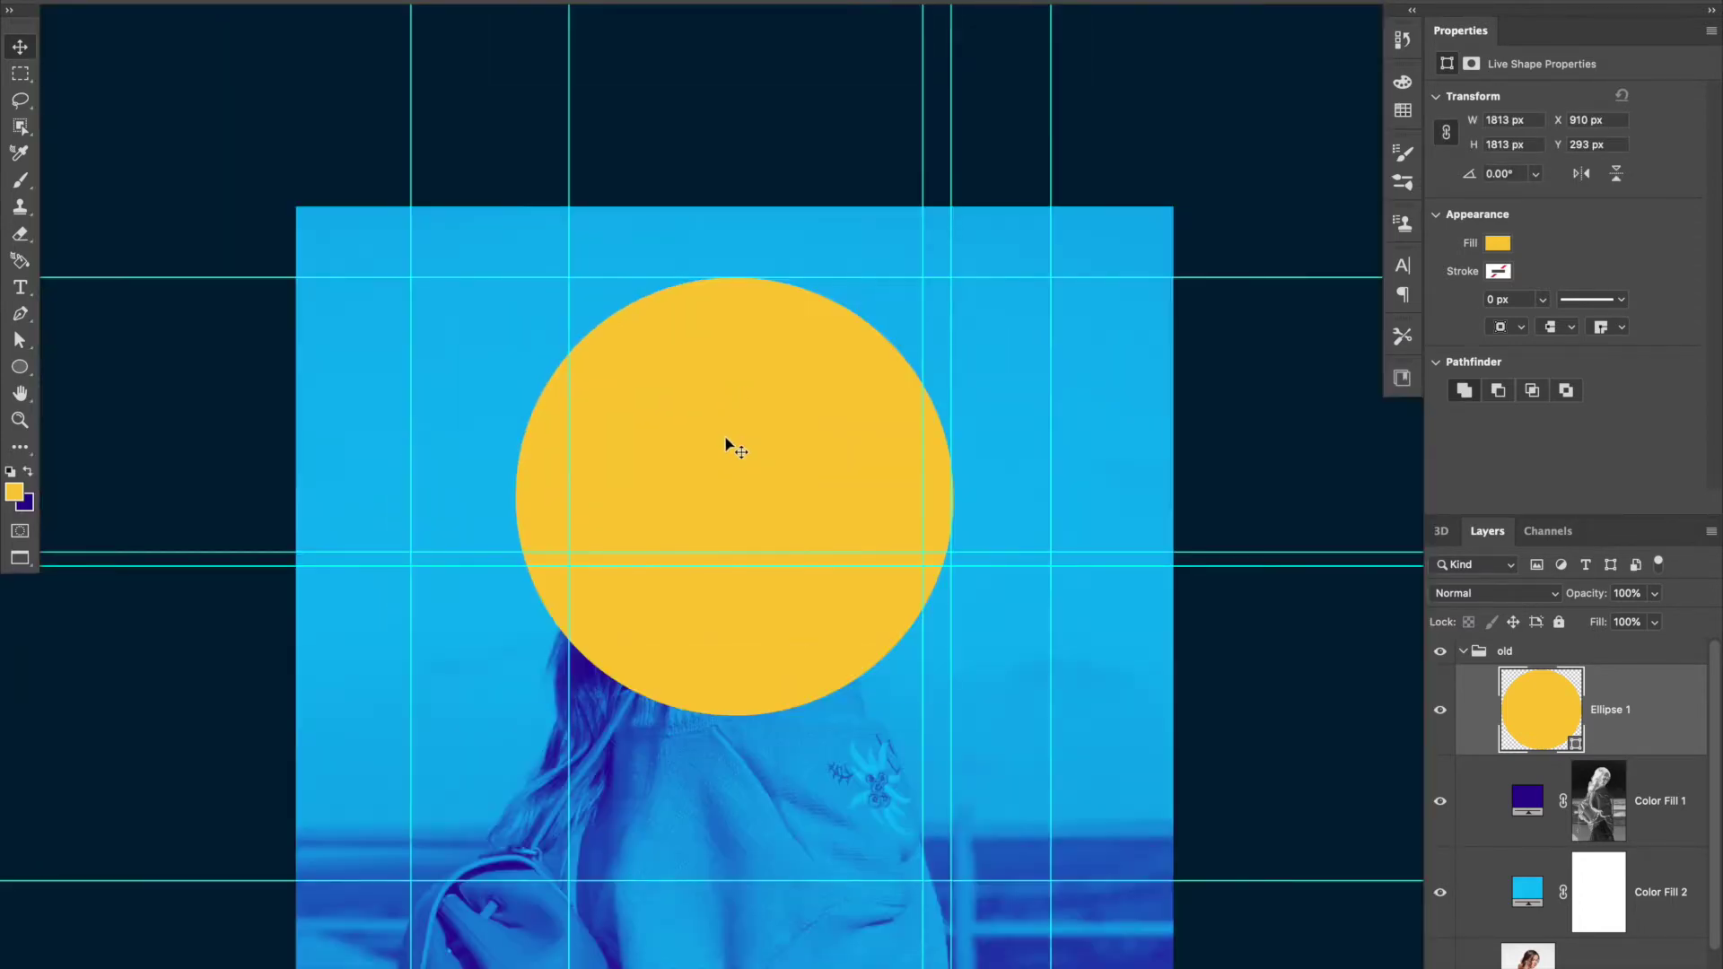
{"action": "scroll", "coordinate": [729, 444], "scroll_direction": "down", "scroll_amount": 5}
{"action": "scroll", "coordinate": [731, 446], "scroll_direction": "up", "scroll_amount": 2}
Toggle the circle's visibility to check it, then enlarge it keeping its top edge.
{"action": "left_click", "coordinate": [1440, 710]}
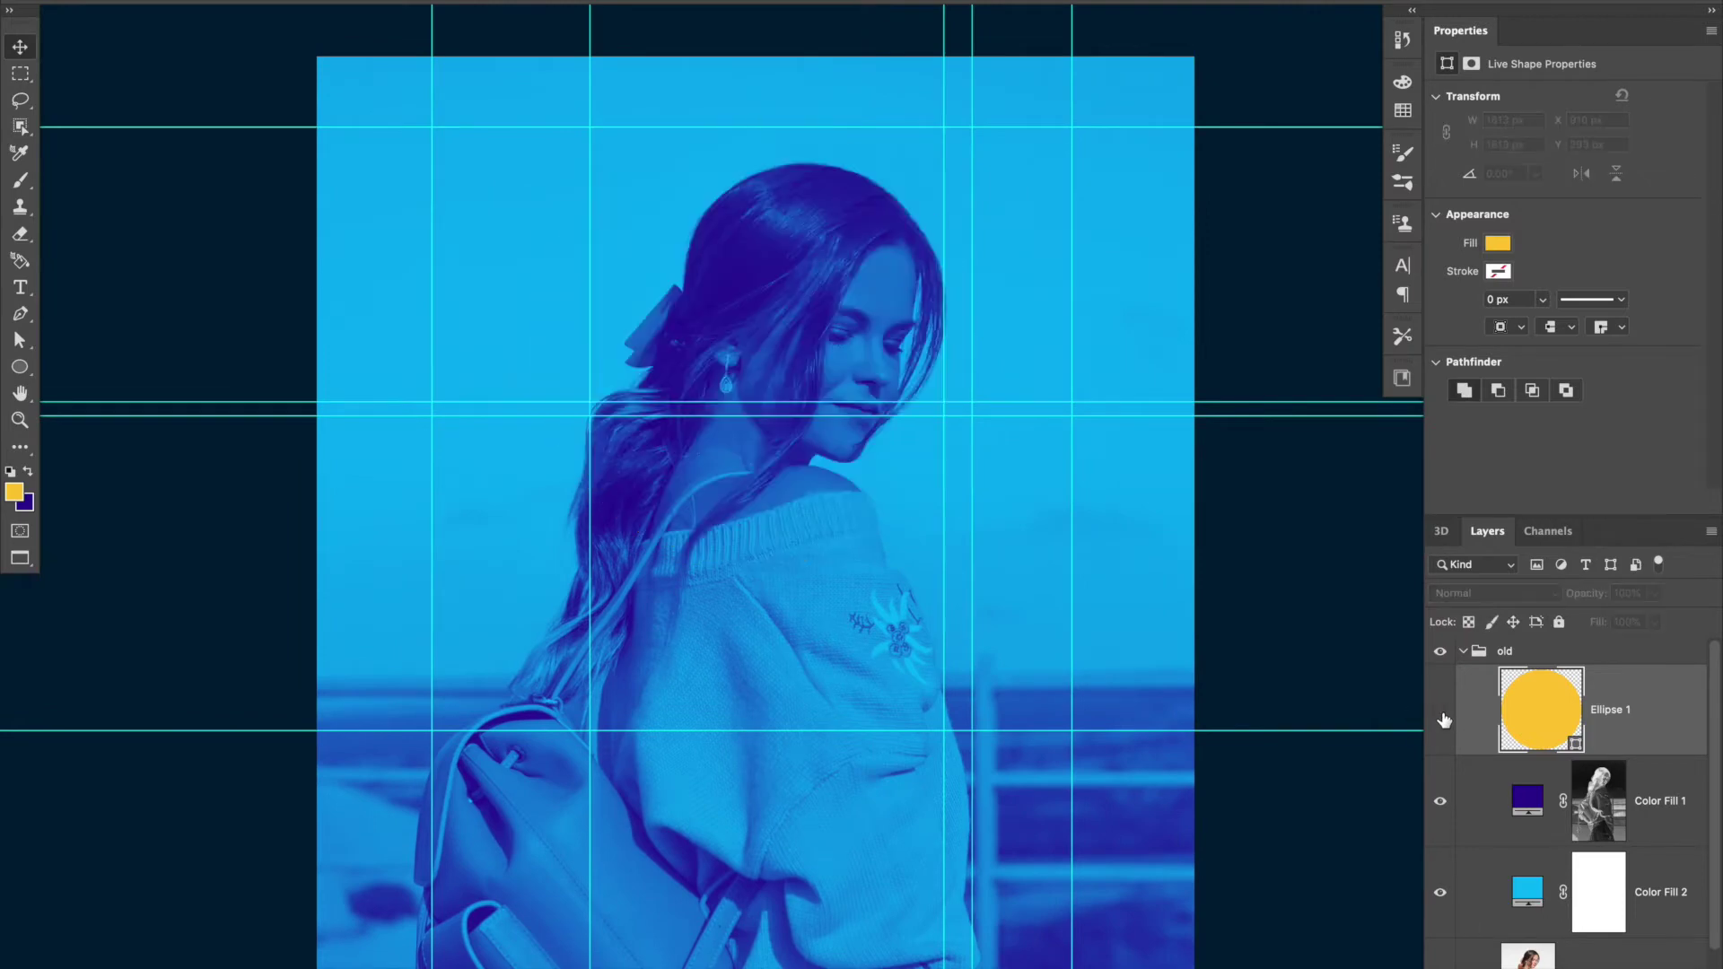
{"action": "scroll", "coordinate": [770, 260], "scroll_direction": "left", "scroll_amount": 2}
{"action": "scroll", "coordinate": [770, 261], "scroll_direction": "down", "scroll_amount": 1}
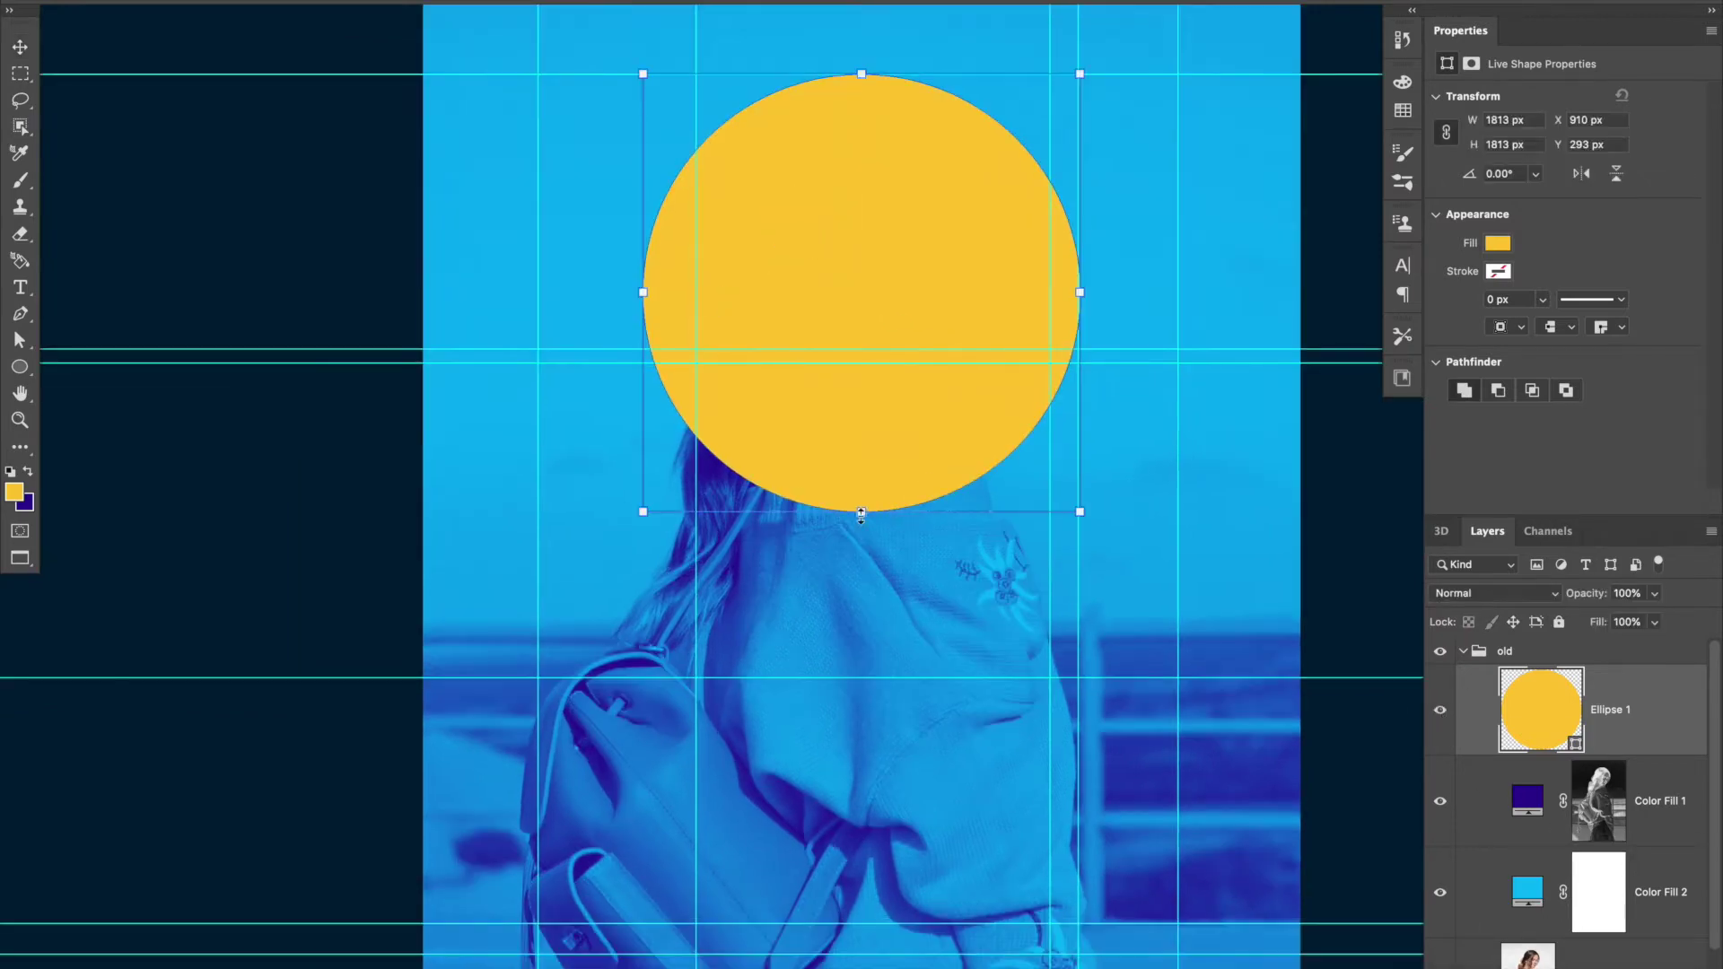
{"action": "left_click_drag", "start_coordinate": [757, 617], "coordinate": [756, 782]}
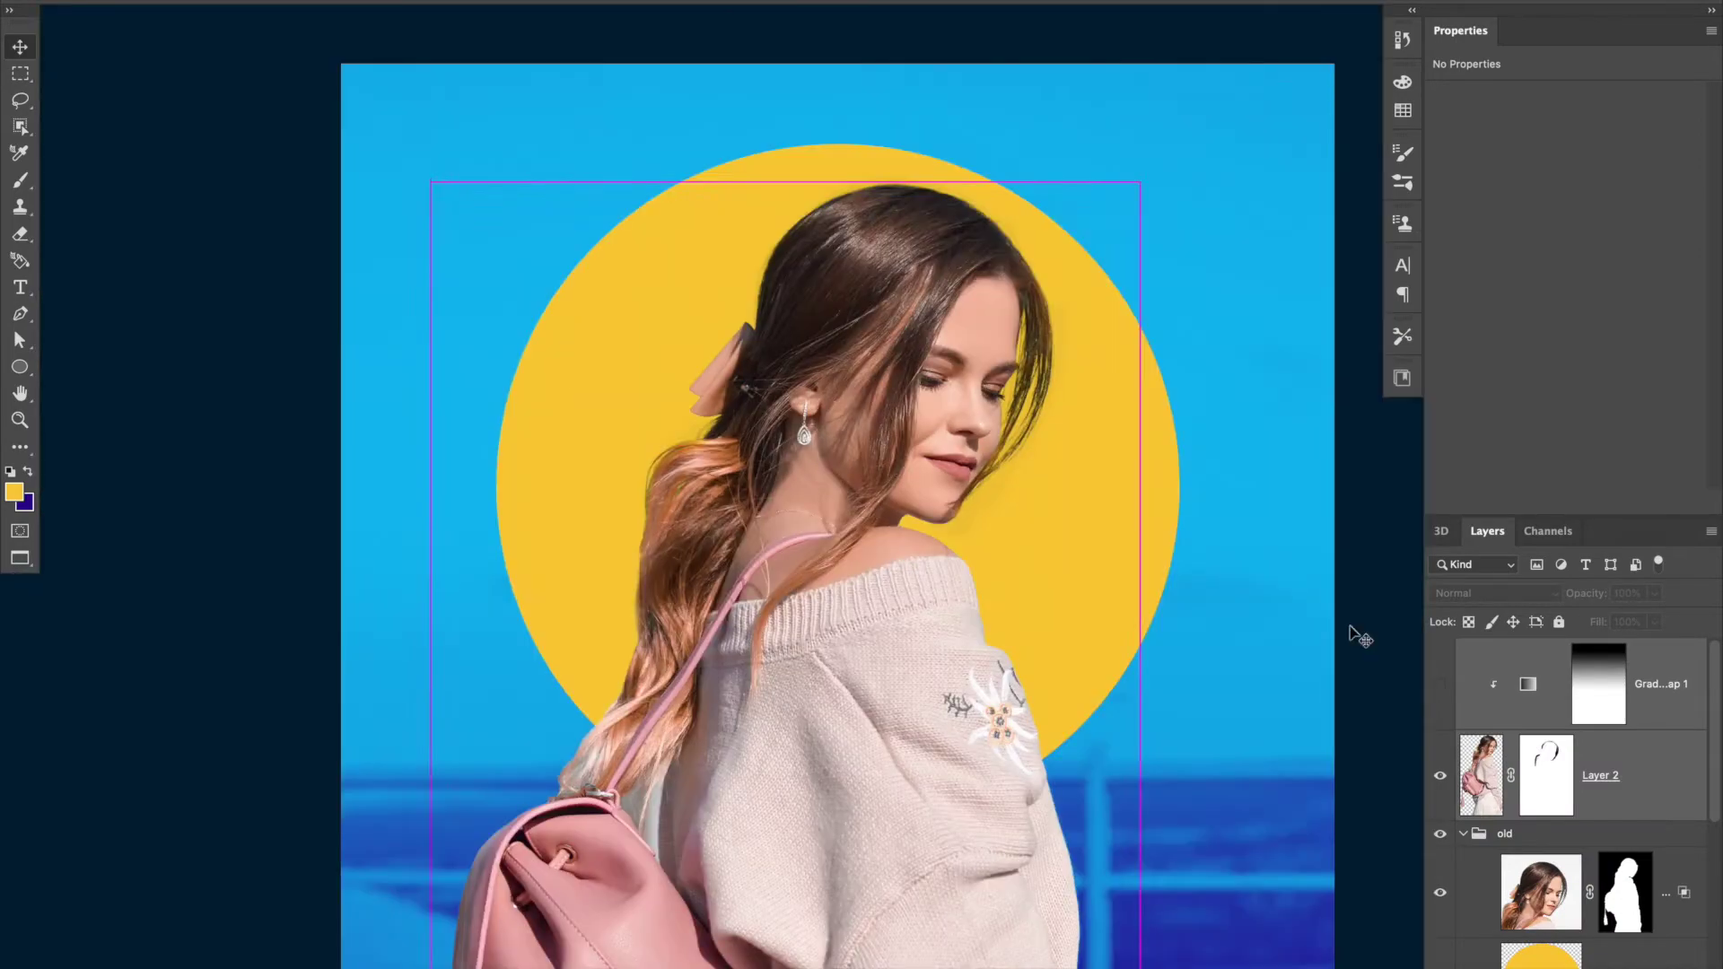
Clip the yellow gradient-masked Color-blend layer to the Gradient Map.
{"action": "left_click", "coordinate": [1441, 687]}
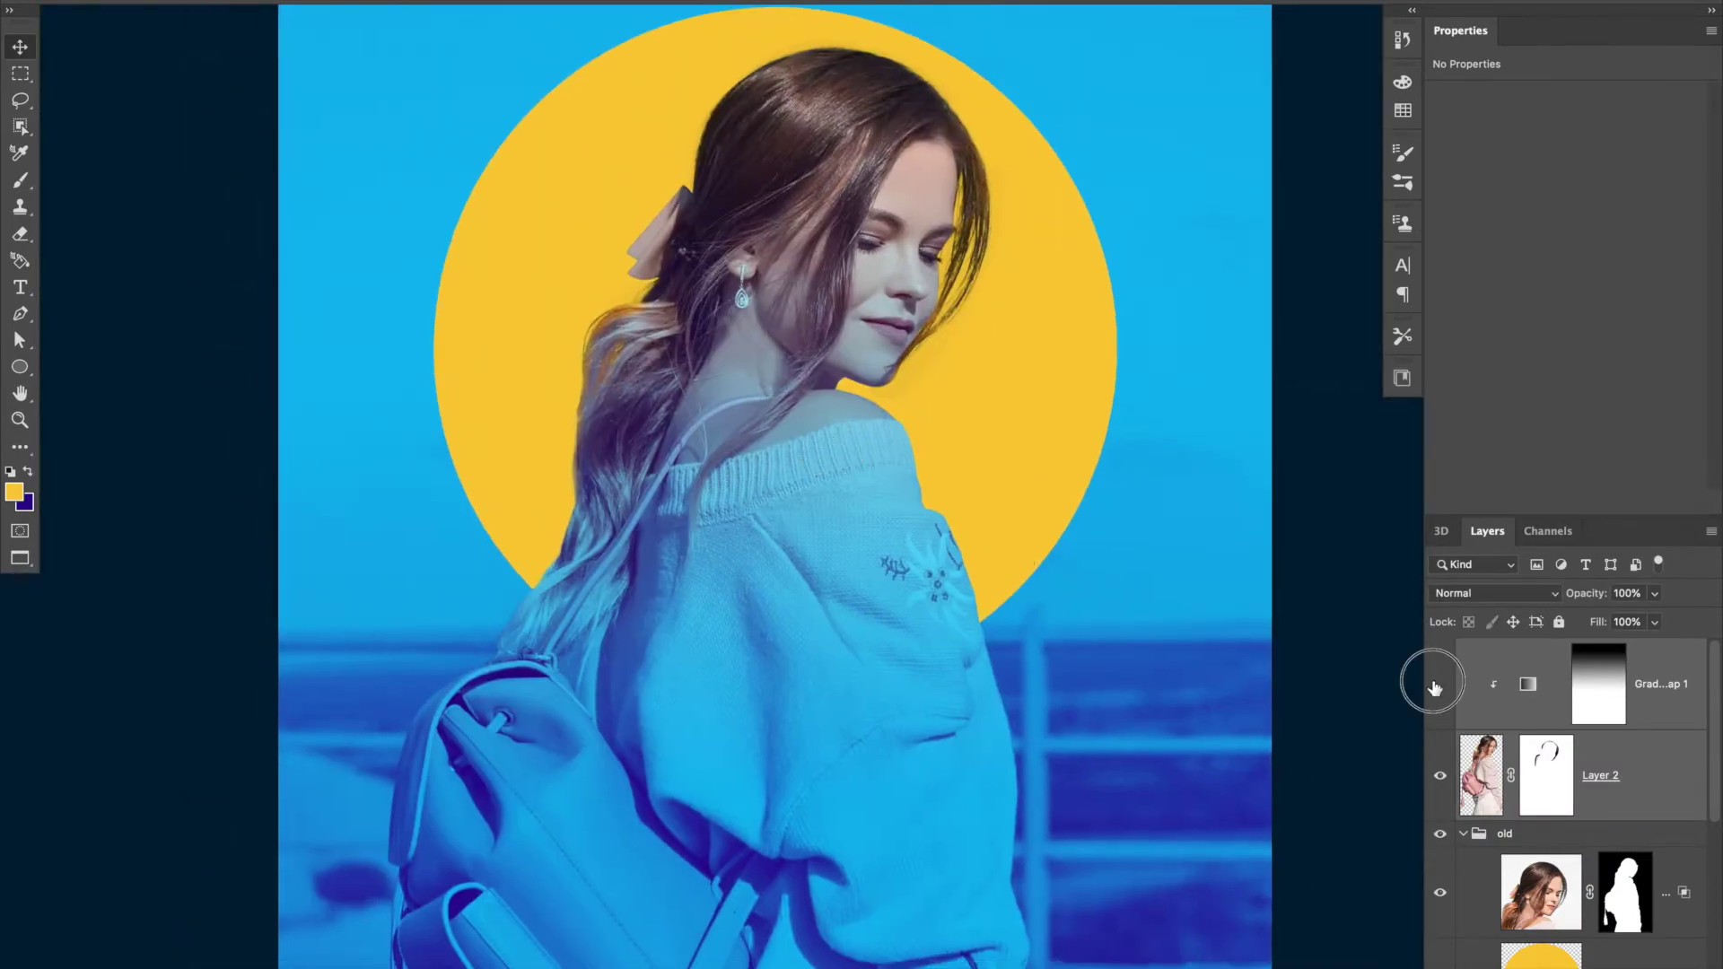
{"action": "left_click", "coordinate": [1667, 707]}
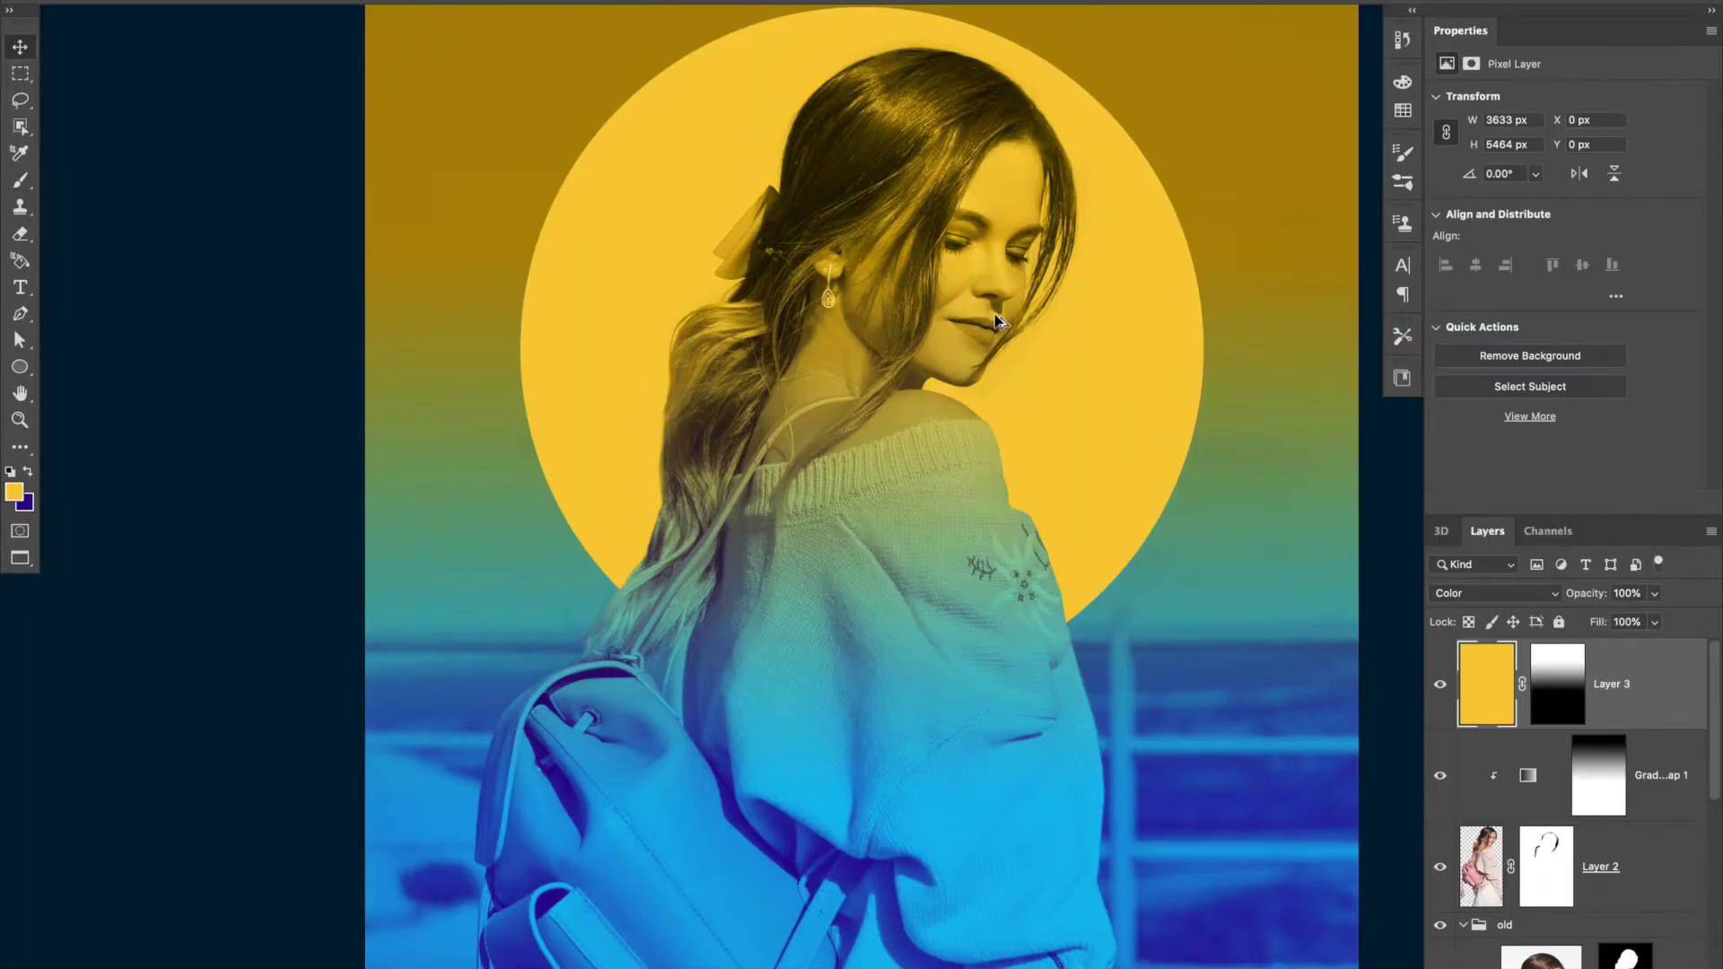
{"action": "left_click", "coordinate": [1556, 687]}
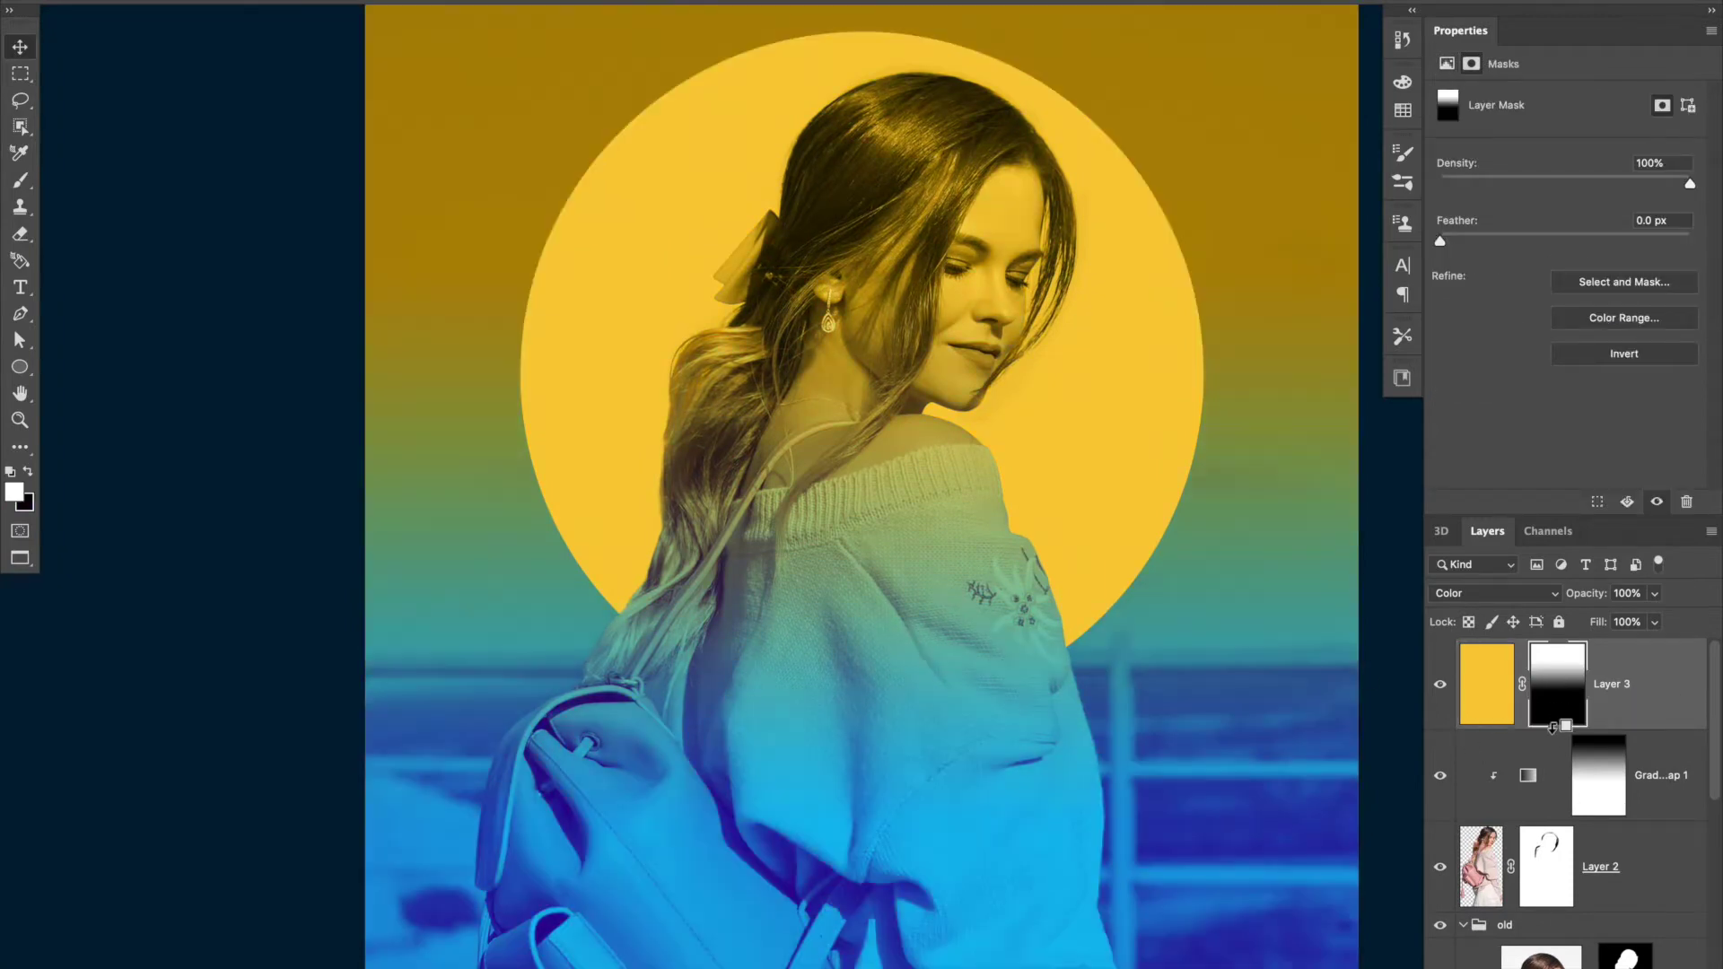
{"action": "left_click", "coordinate": [1554, 728], "text": "alt"}
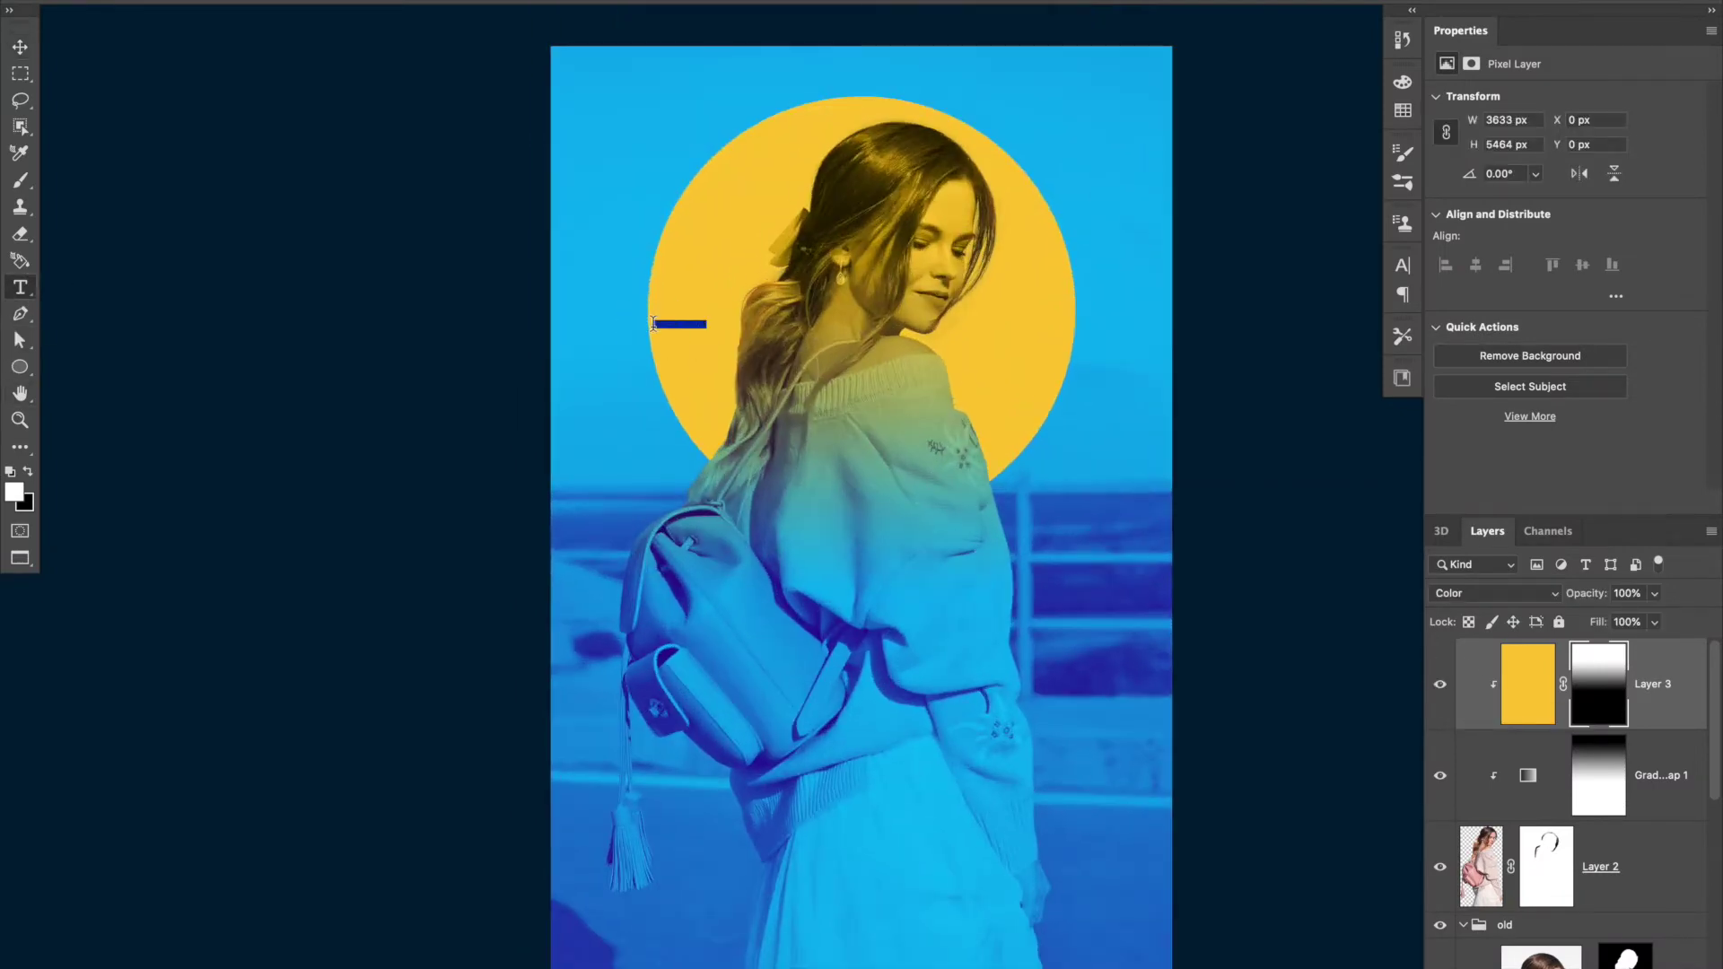
Create white VOGUE text at headline size with tightened -20 tracking.
{"action": "left_click", "coordinate": [652, 323]}
{"action": "type", "text": "Vougue"}
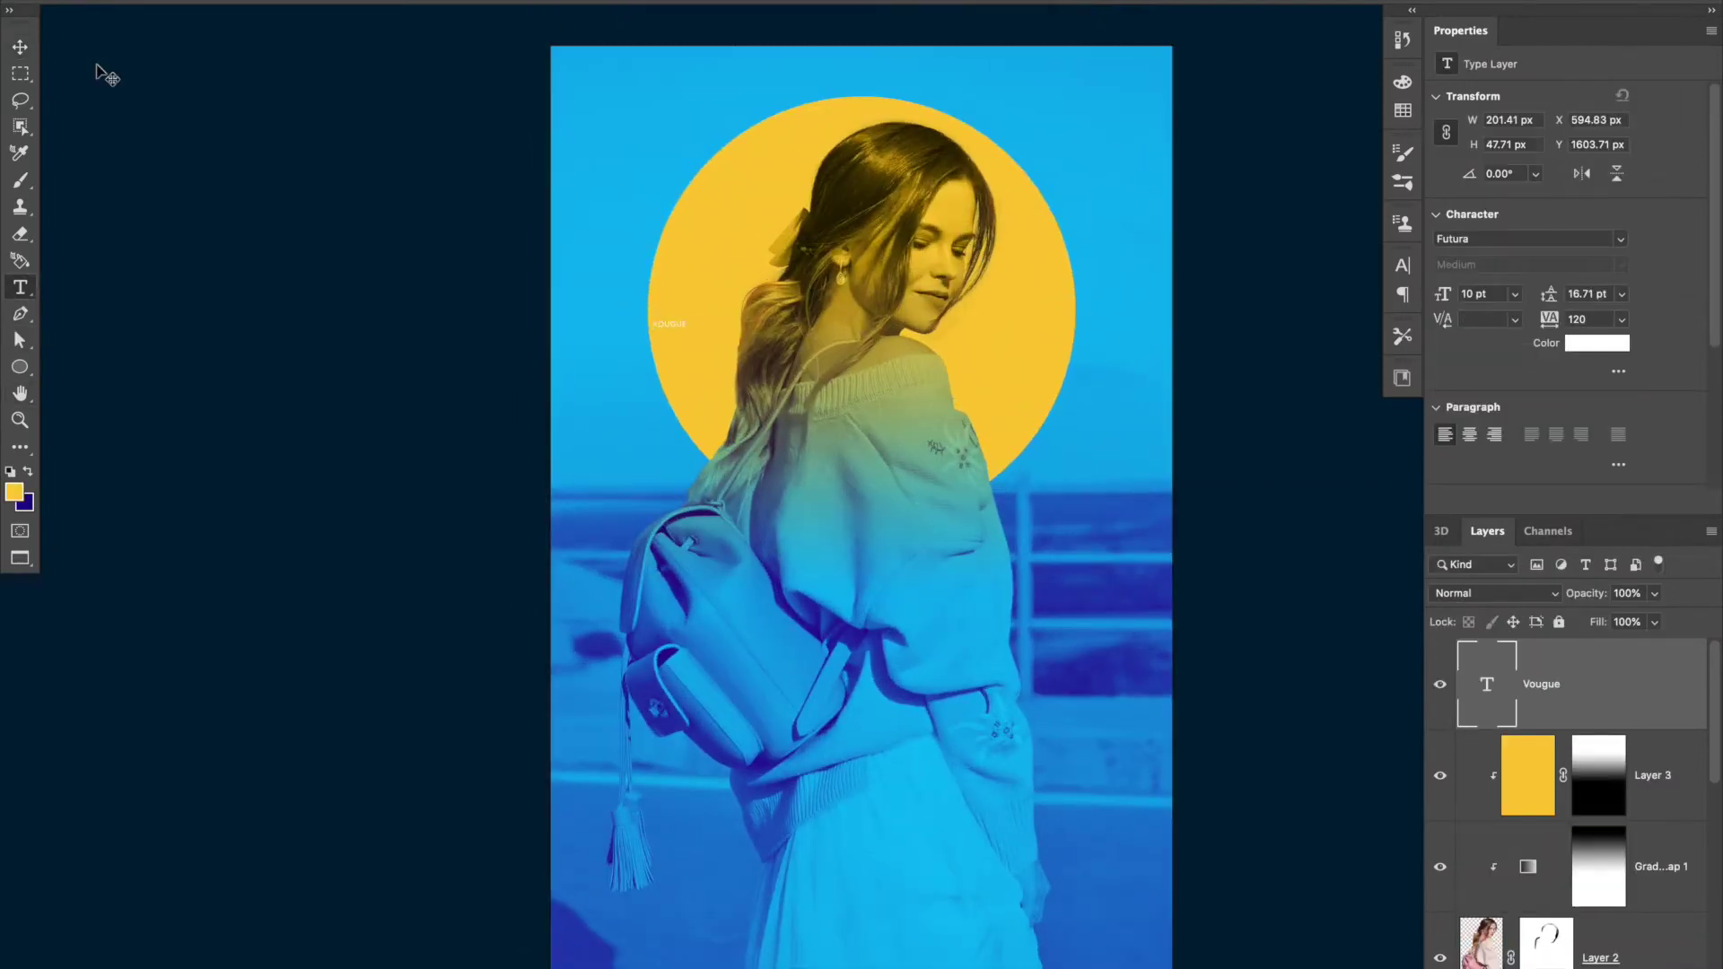
{"action": "left_click_drag", "start_coordinate": [673, 349], "coordinate": [942, 442]}
{"action": "left_click_drag", "start_coordinate": [763, 386], "coordinate": [849, 389]}
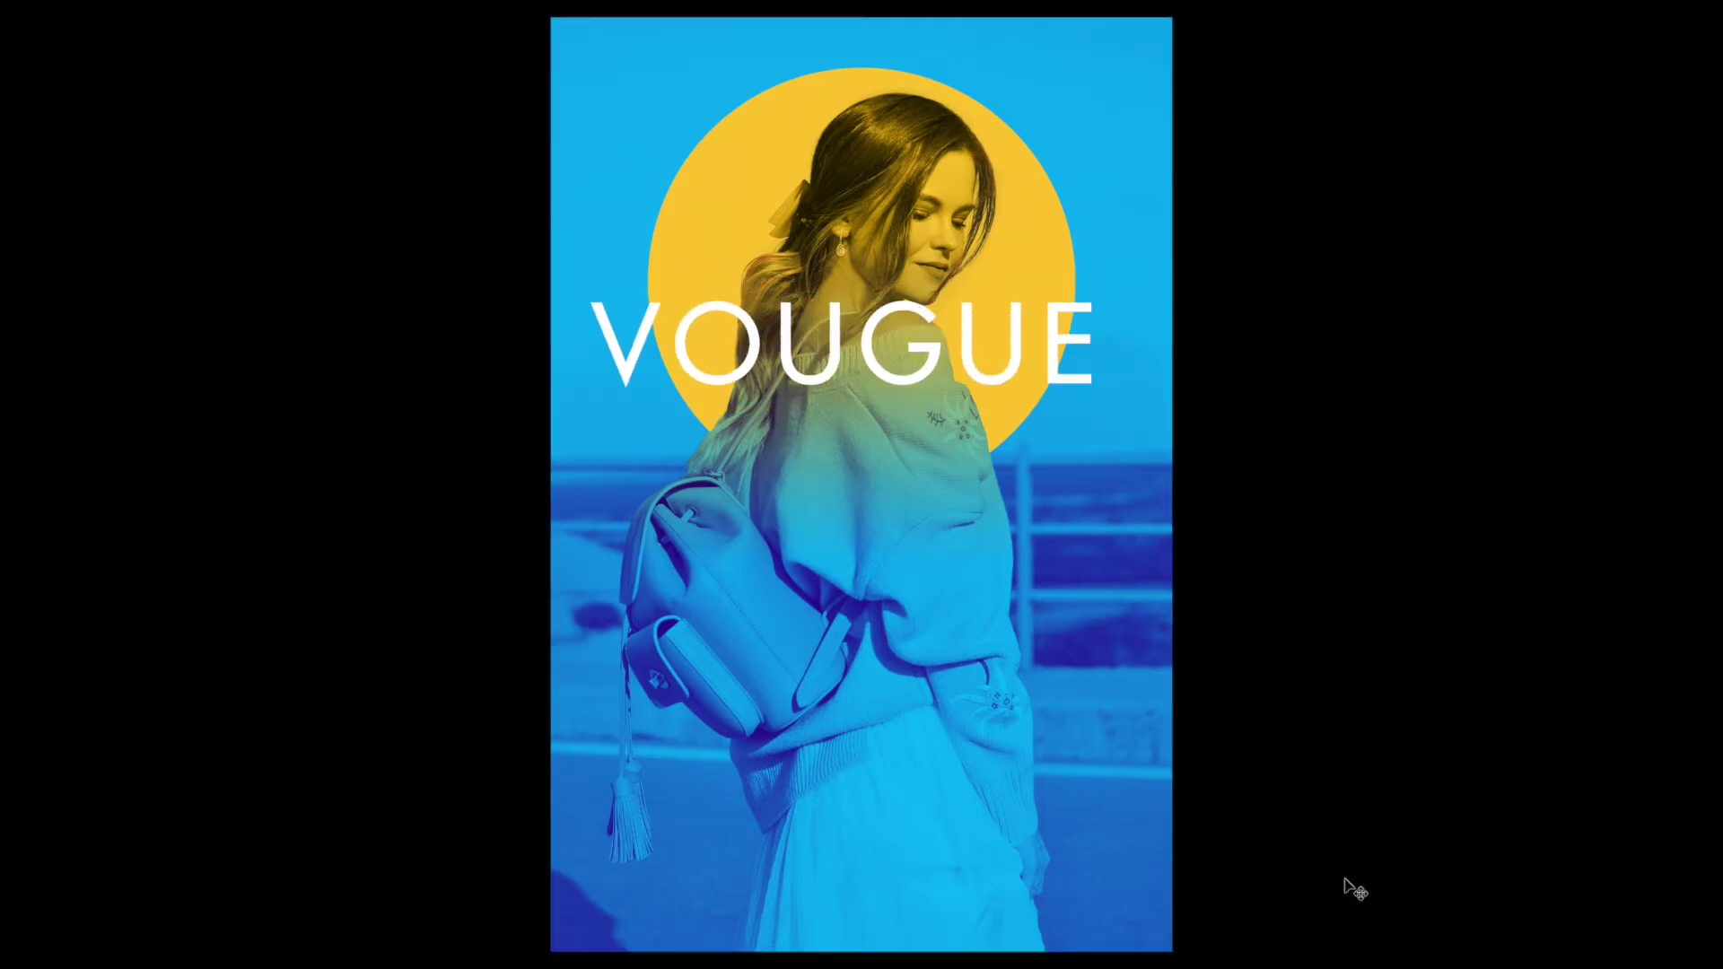
{"action": "key", "text": "t"}
{"action": "left_click", "coordinate": [857, 375]}
{"action": "key", "text": "BackSpace"}
{"action": "key", "text": "ctrl+a"}
{"action": "key", "text": "alt+Left"}
{"action": "key", "text": "alt+Left"}
{"action": "key", "text": "alt+Left"}
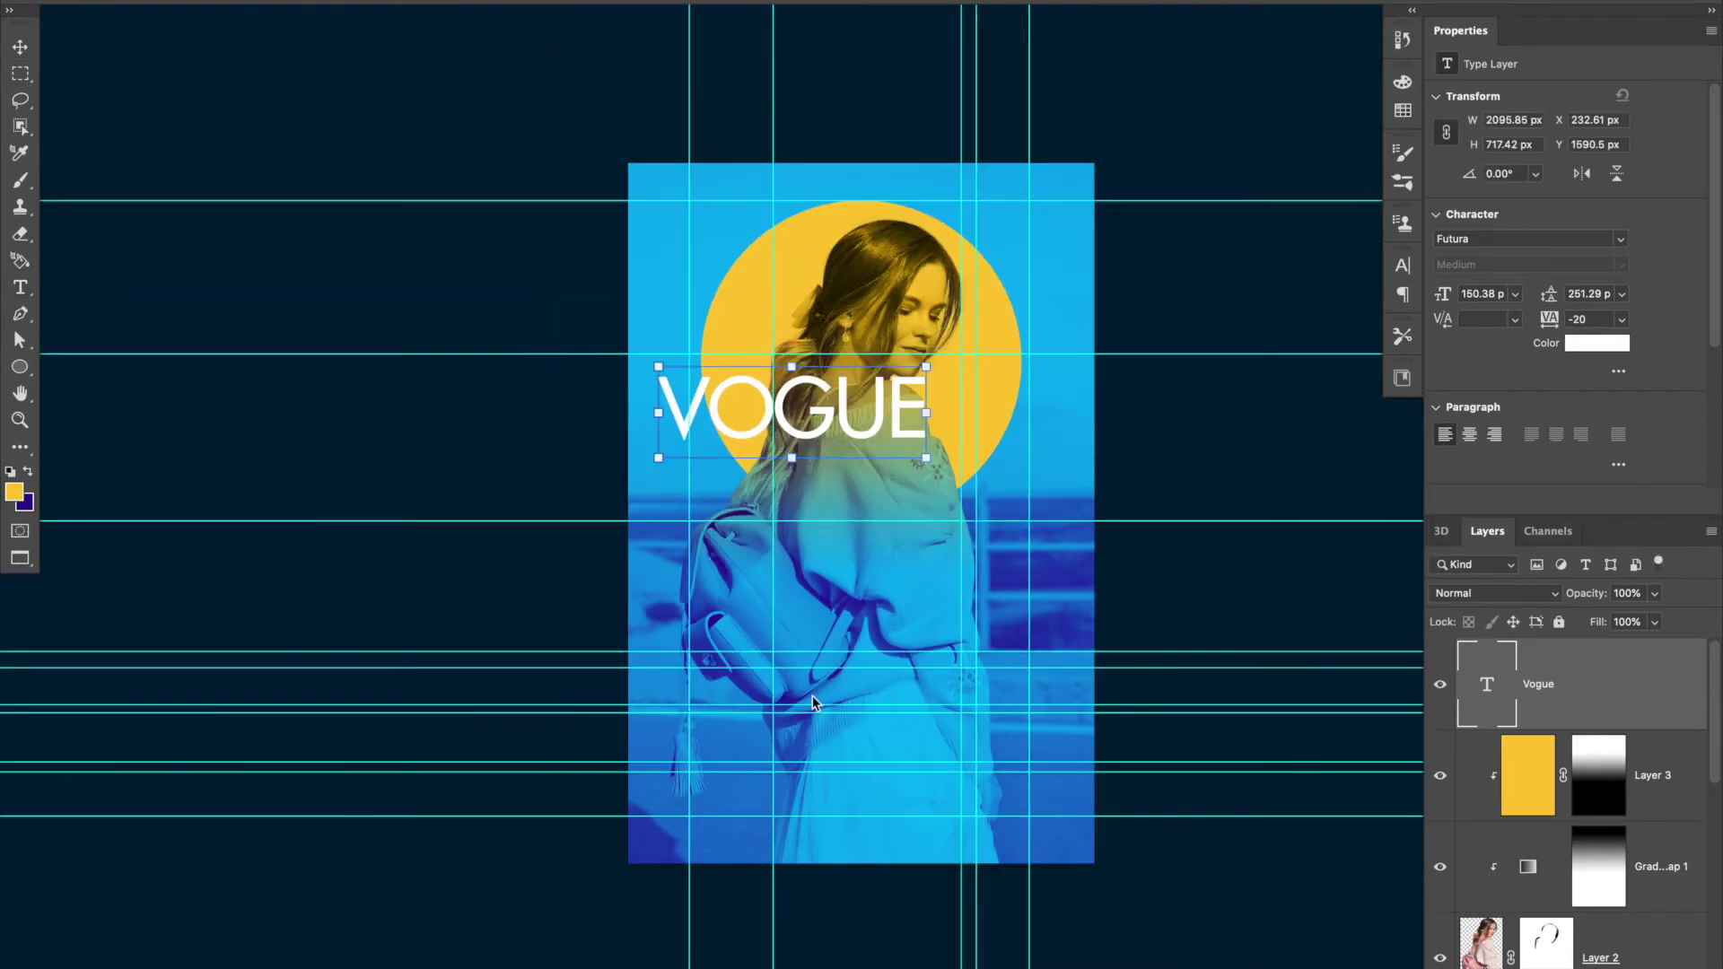
Rotate VOGUE 90° and stretch it to the full poster height.
{"action": "left_click_drag", "start_coordinate": [988, 481], "coordinate": [745, 790]}
{"action": "mouse_move", "coordinate": [906, 368]}
{"action": "left_mouse_down"}
{"action": "mouse_move", "coordinate": [877, 504]}
{"action": "mouse_move", "coordinate": [877, 892]}
{"action": "left_mouse_up"}
{"action": "key", "text": "Return"}
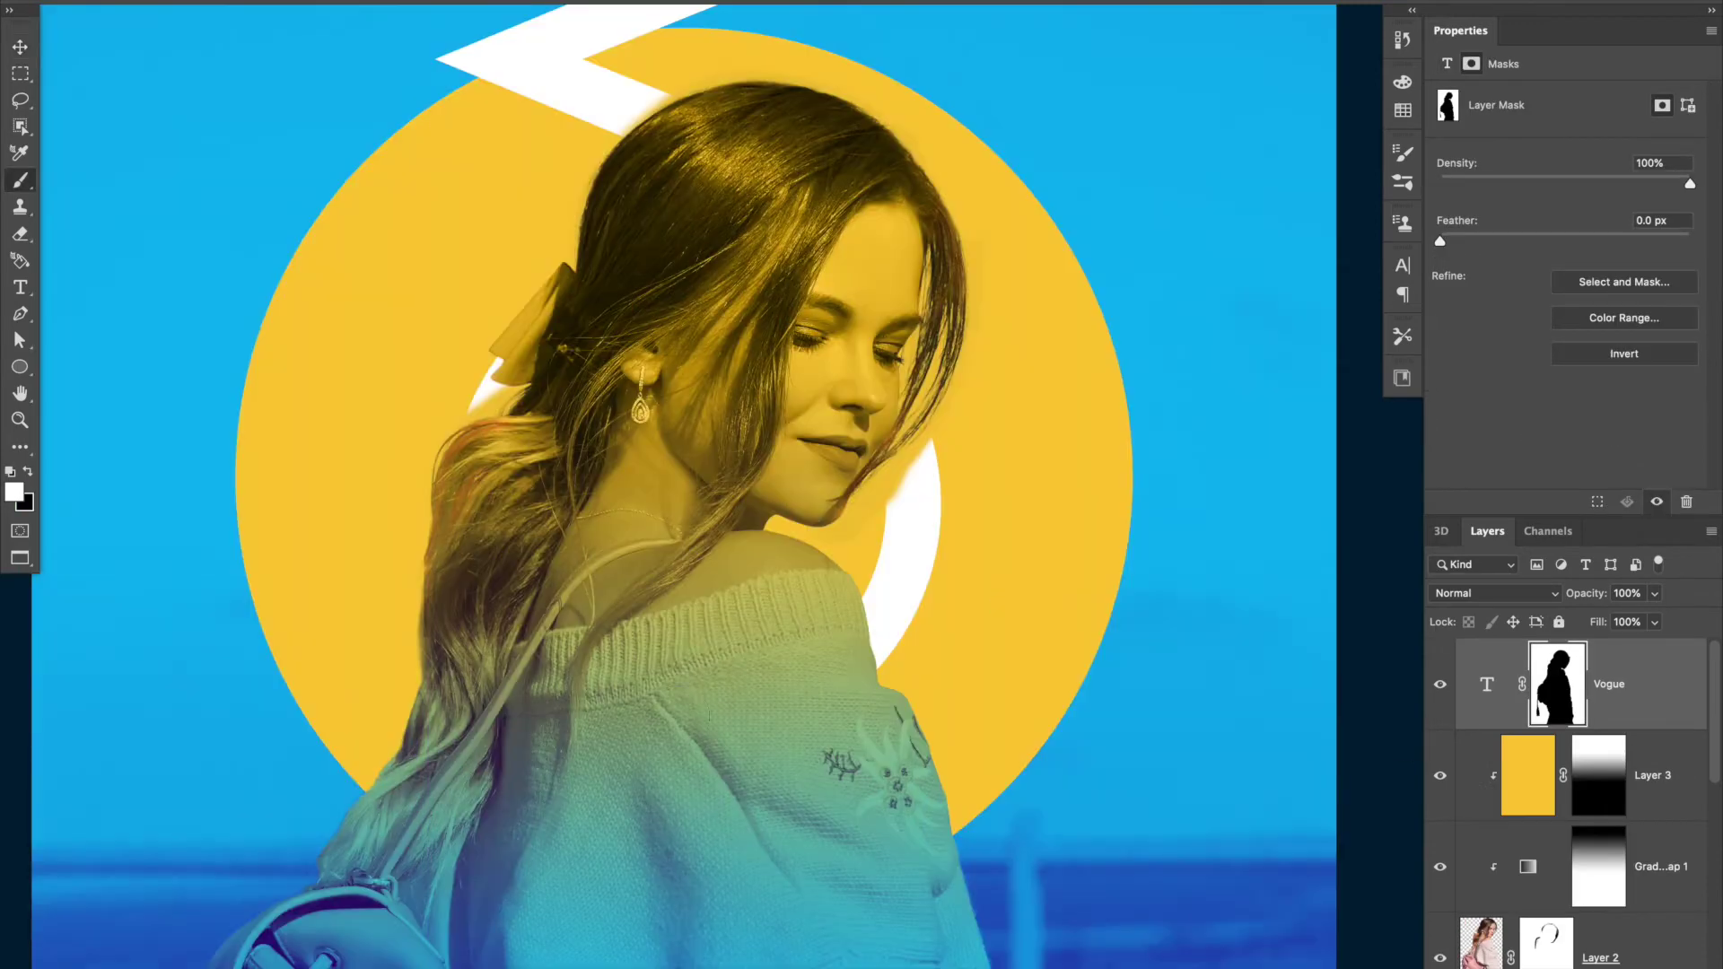
Paint the VOGUE mask to reveal the letters over the hair.
{"action": "left_click_drag", "start_coordinate": [538, 843], "coordinate": [479, 607]}
{"action": "left_click_drag", "start_coordinate": [489, 422], "coordinate": [557, 898]}
{"action": "scroll", "coordinate": [556, 897], "scroll_direction": "down", "scroll_amount": 5}
{"action": "left_click_drag", "start_coordinate": [556, 807], "coordinate": [807, 583]}
{"action": "left_click_drag", "start_coordinate": [628, 763], "coordinate": [813, 427]}
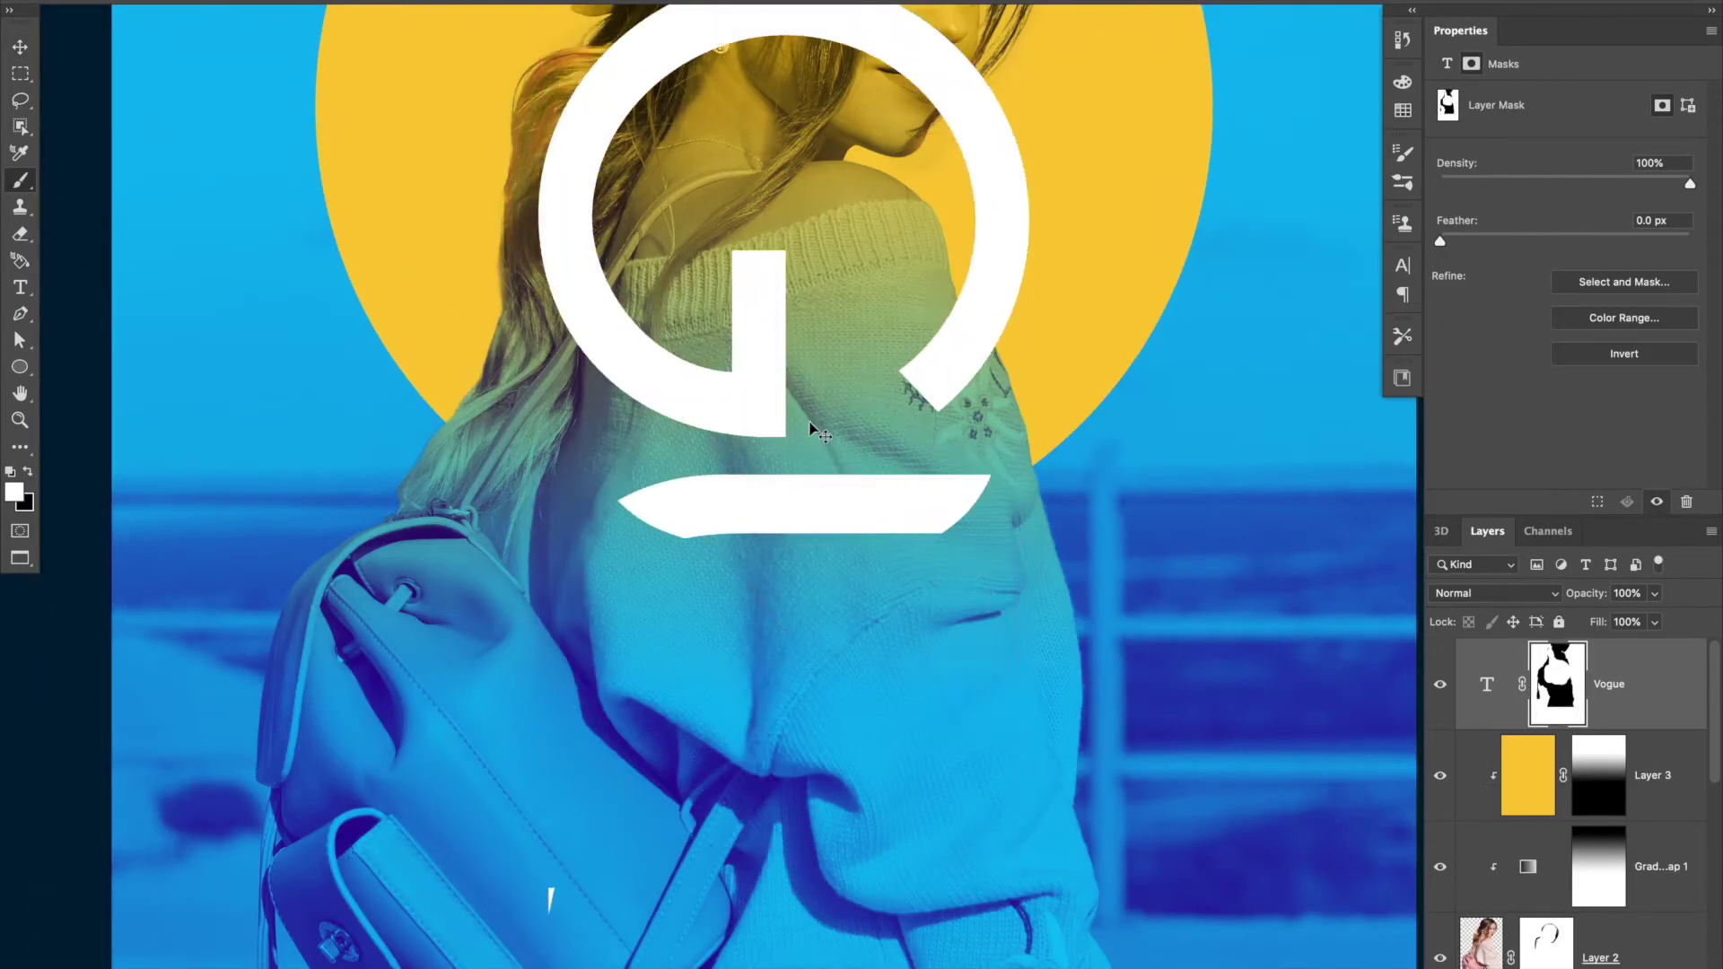
{"action": "key", "text": "ctrl+0"}
{"action": "scroll", "coordinate": [836, 305], "scroll_direction": "up", "scroll_amount": 5}
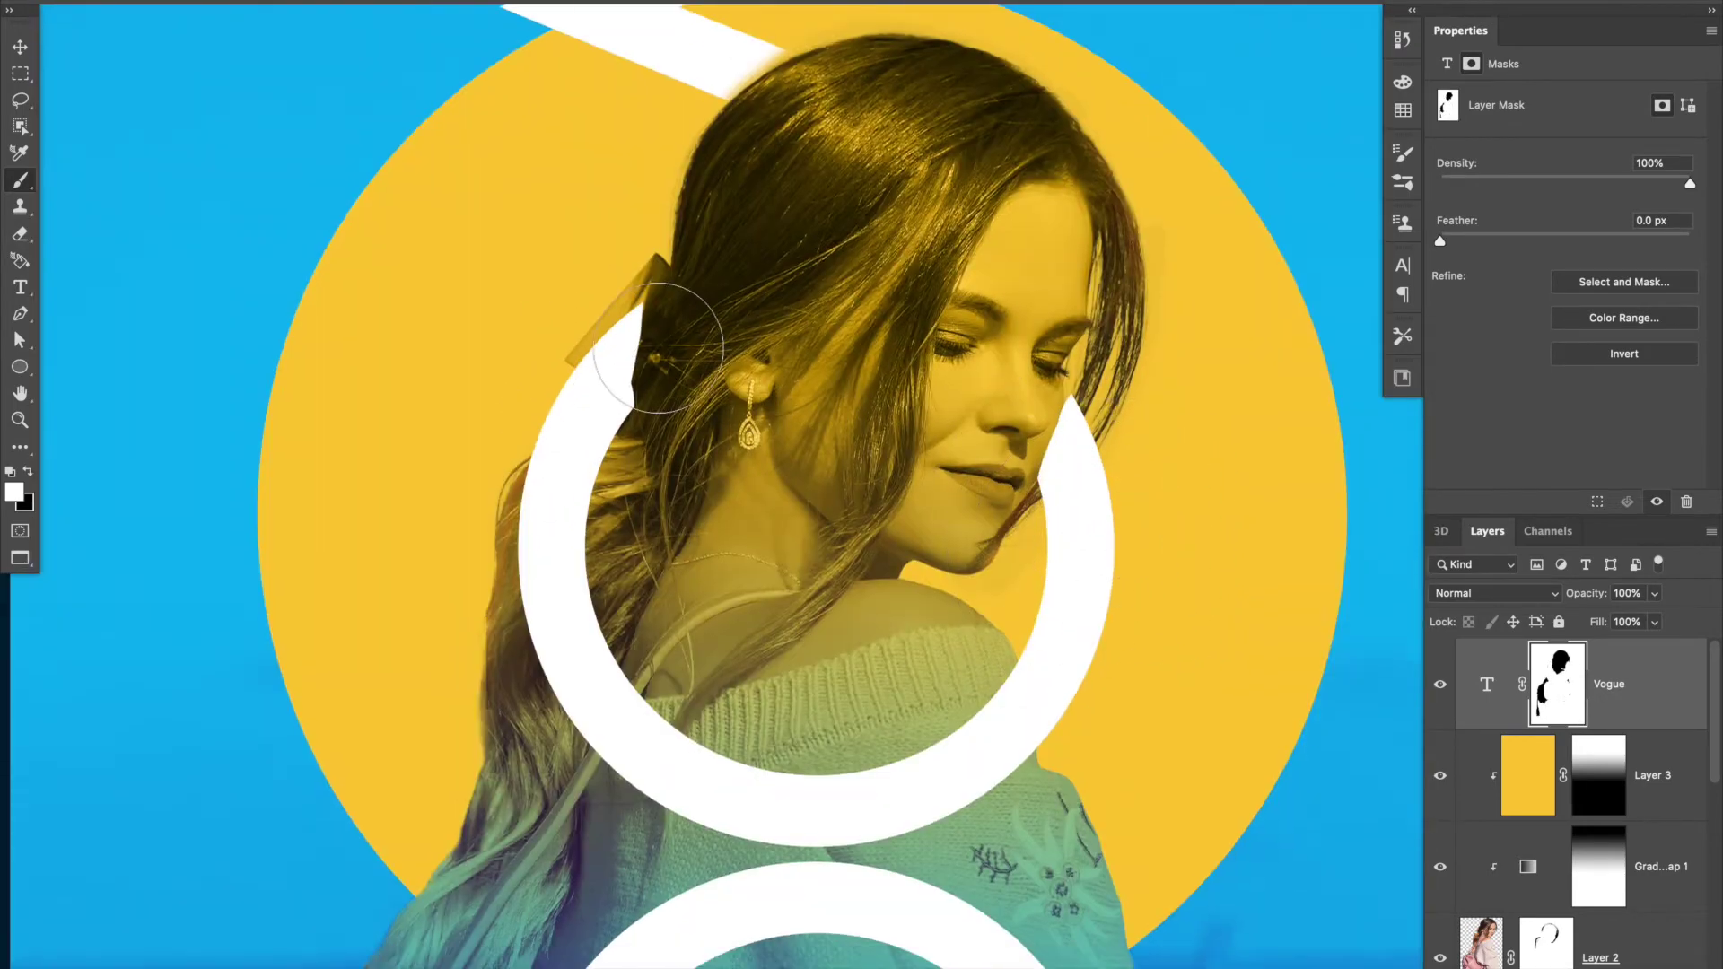
Load and clear the model outline selection, then pick a larger brush preset.
{"action": "key", "text": "x"}
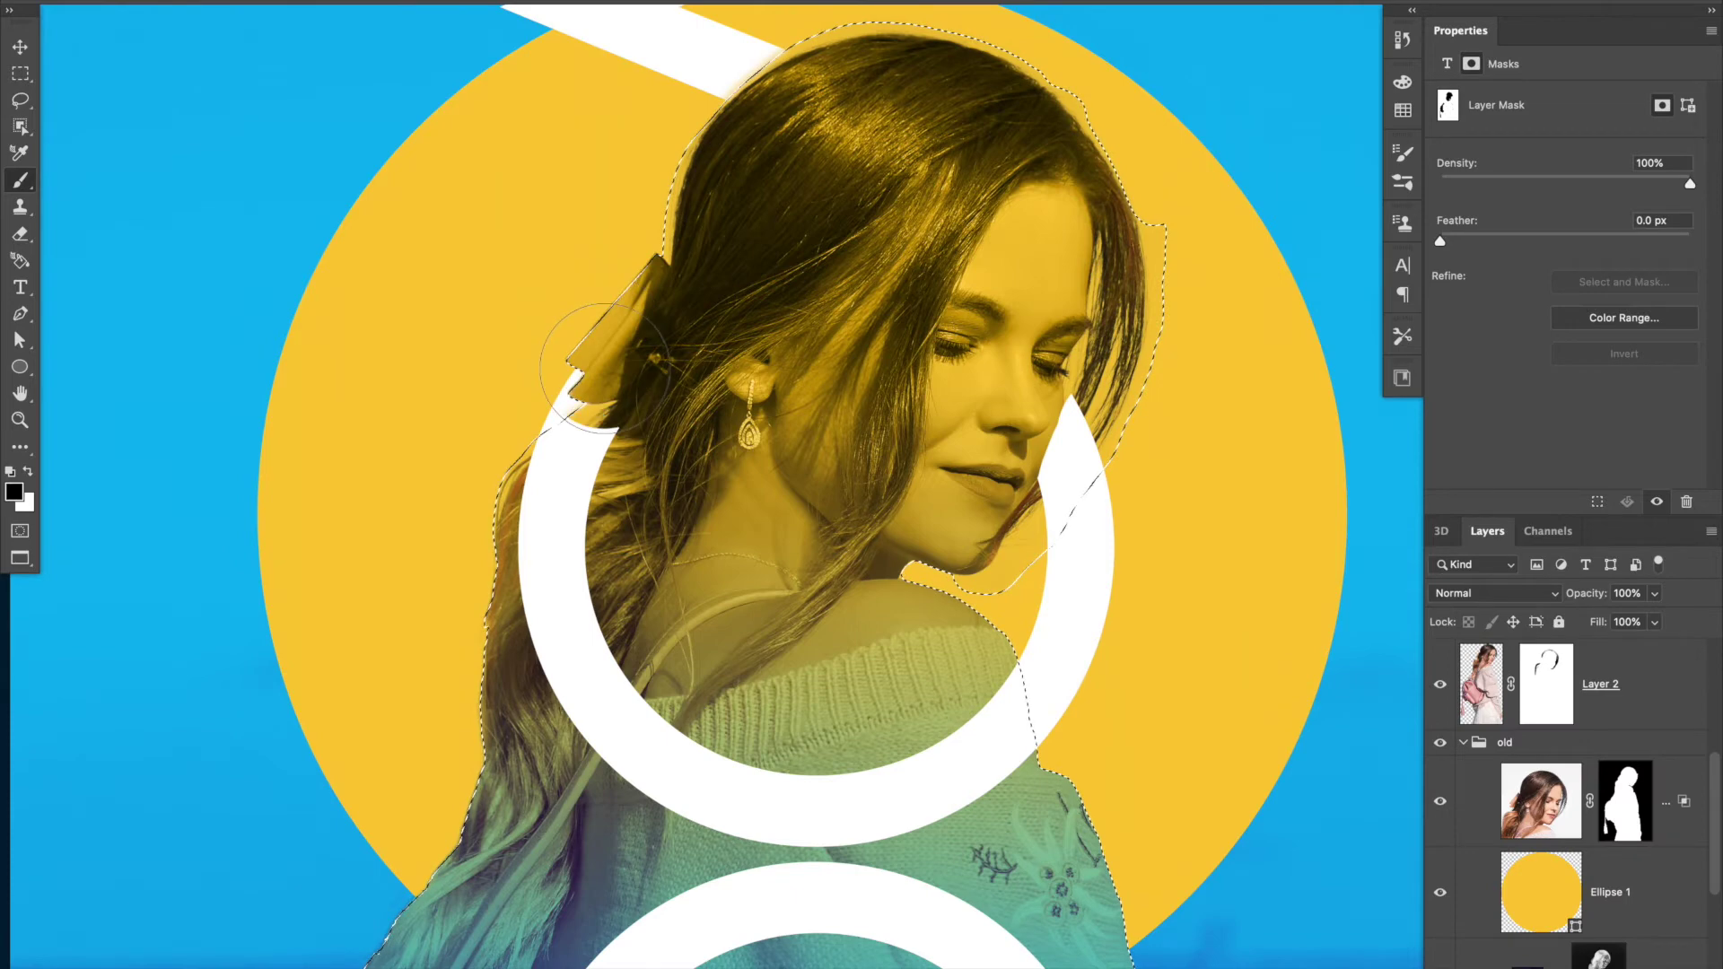
{"action": "key", "text": "ctrl+d"}
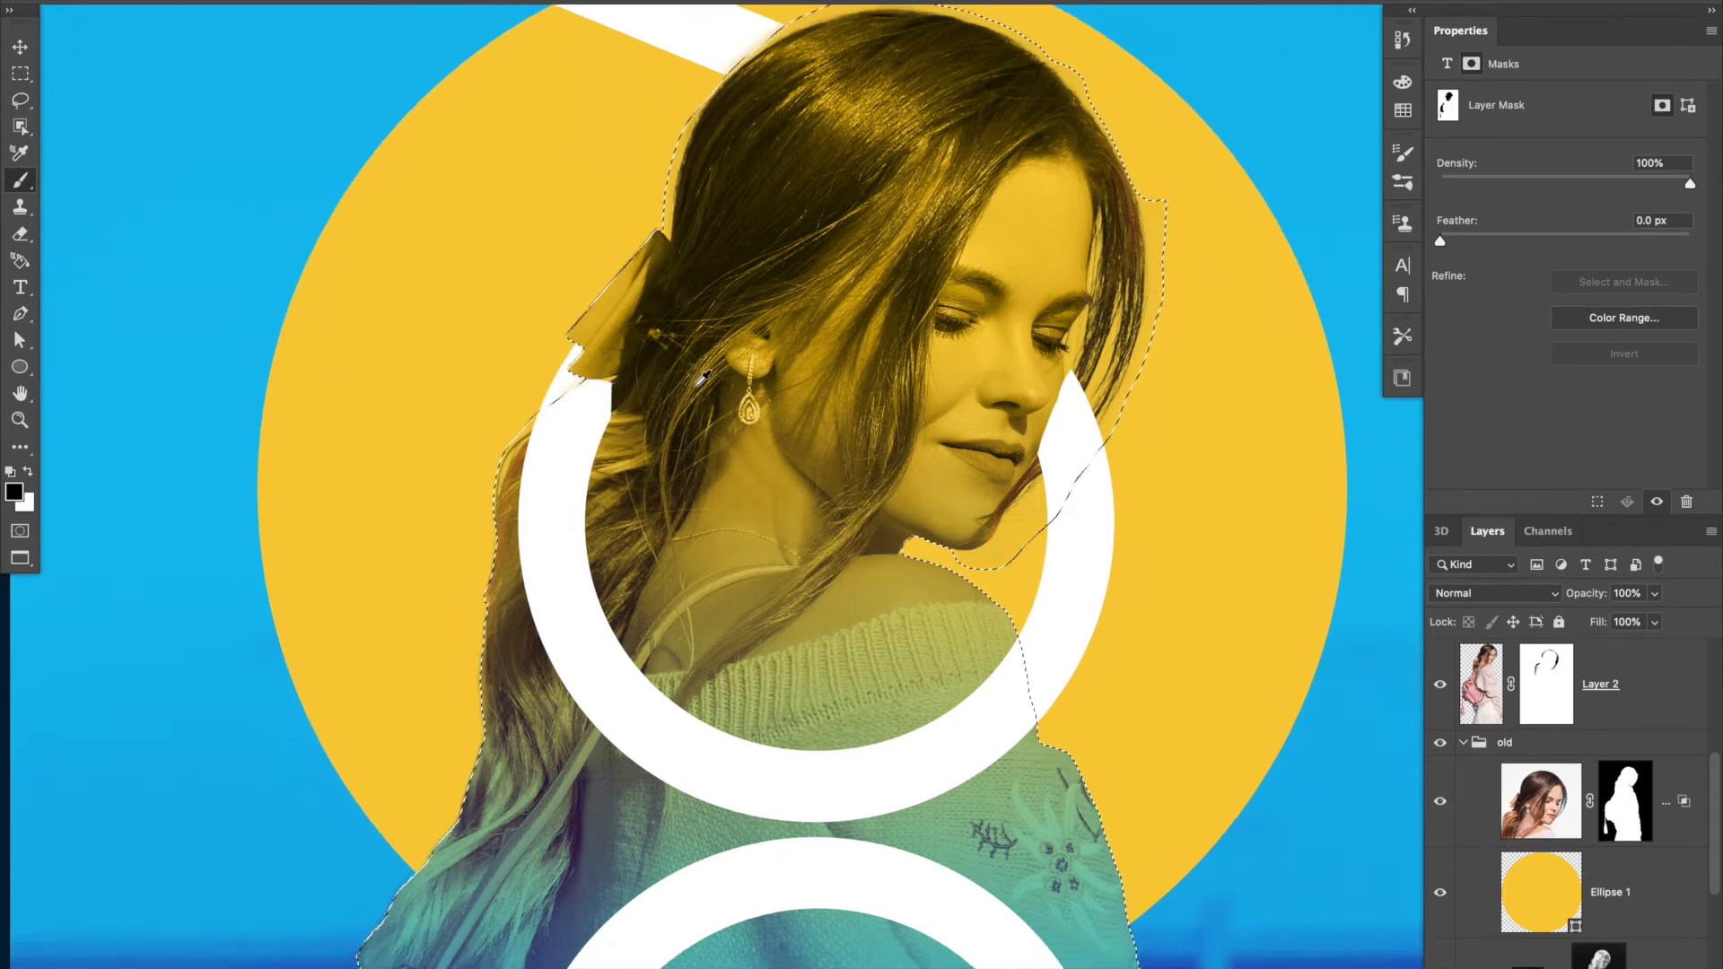
{"action": "key", "text": "ctrl+0"}
{"action": "scroll", "coordinate": [742, 250], "scroll_direction": "up", "scroll_amount": 5}
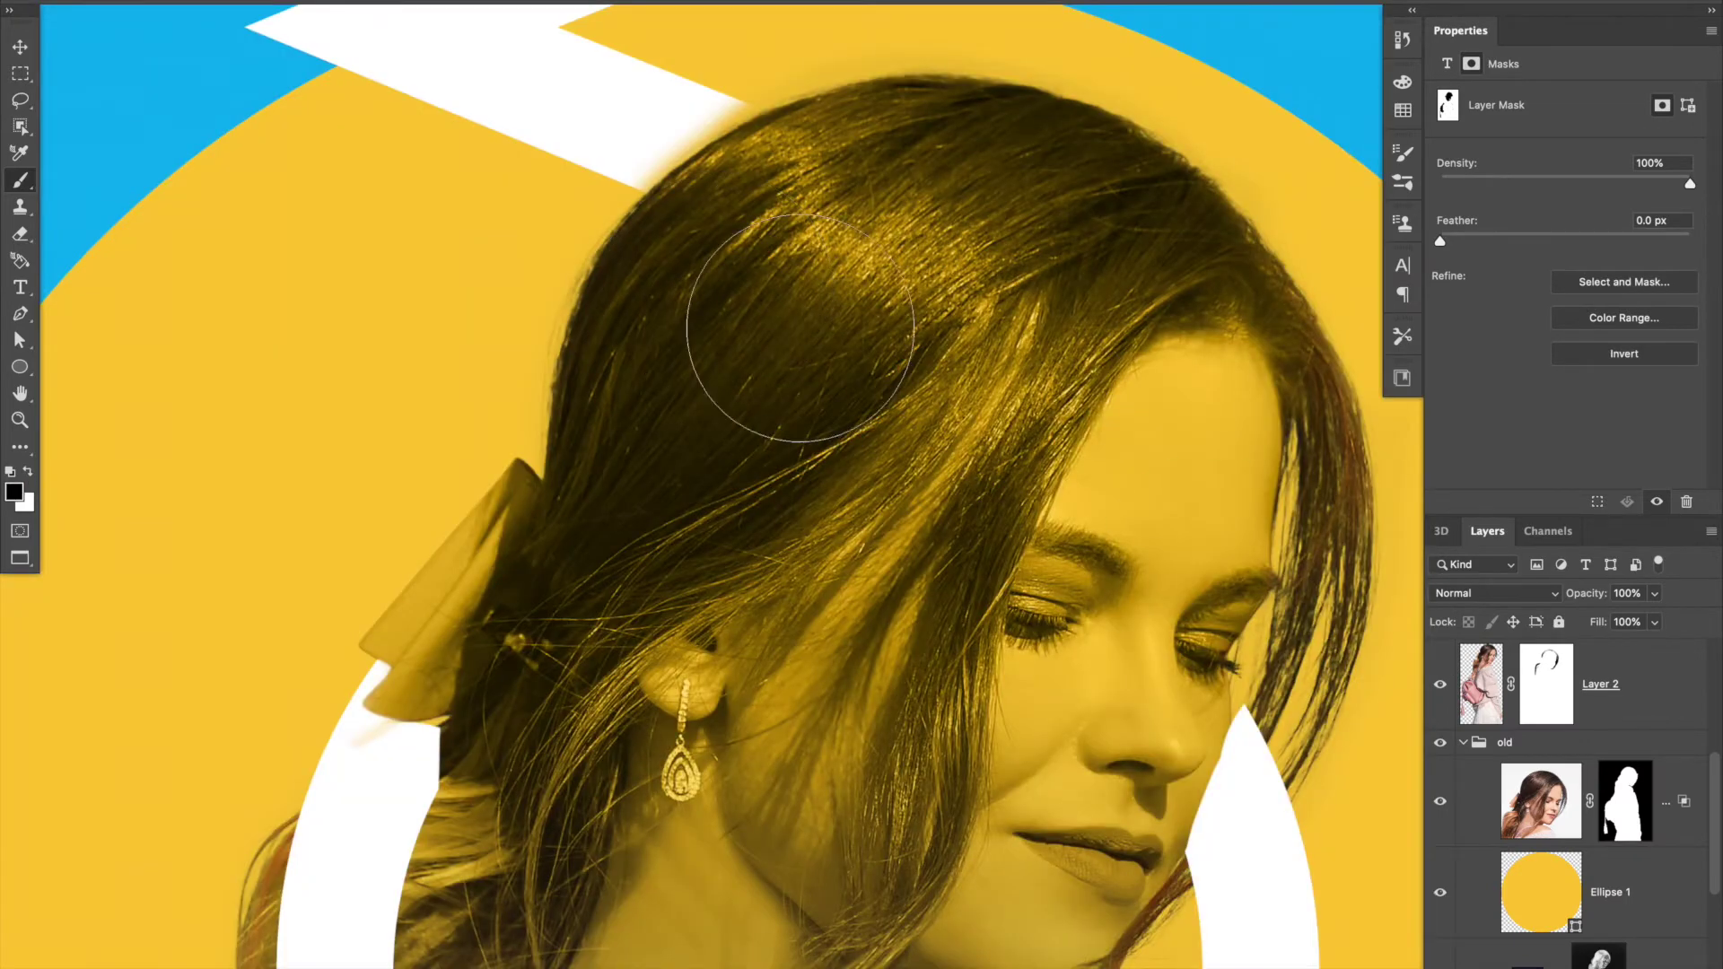
{"action": "scroll", "coordinate": [1548, 808], "scroll_direction": "up", "scroll_amount": 3}
{"action": "right_click", "coordinate": [1122, 500]}
{"action": "double_click", "coordinate": [1207, 797]}
{"action": "right_click", "coordinate": [600, 104]}
{"action": "double_click", "coordinate": [709, 404]}
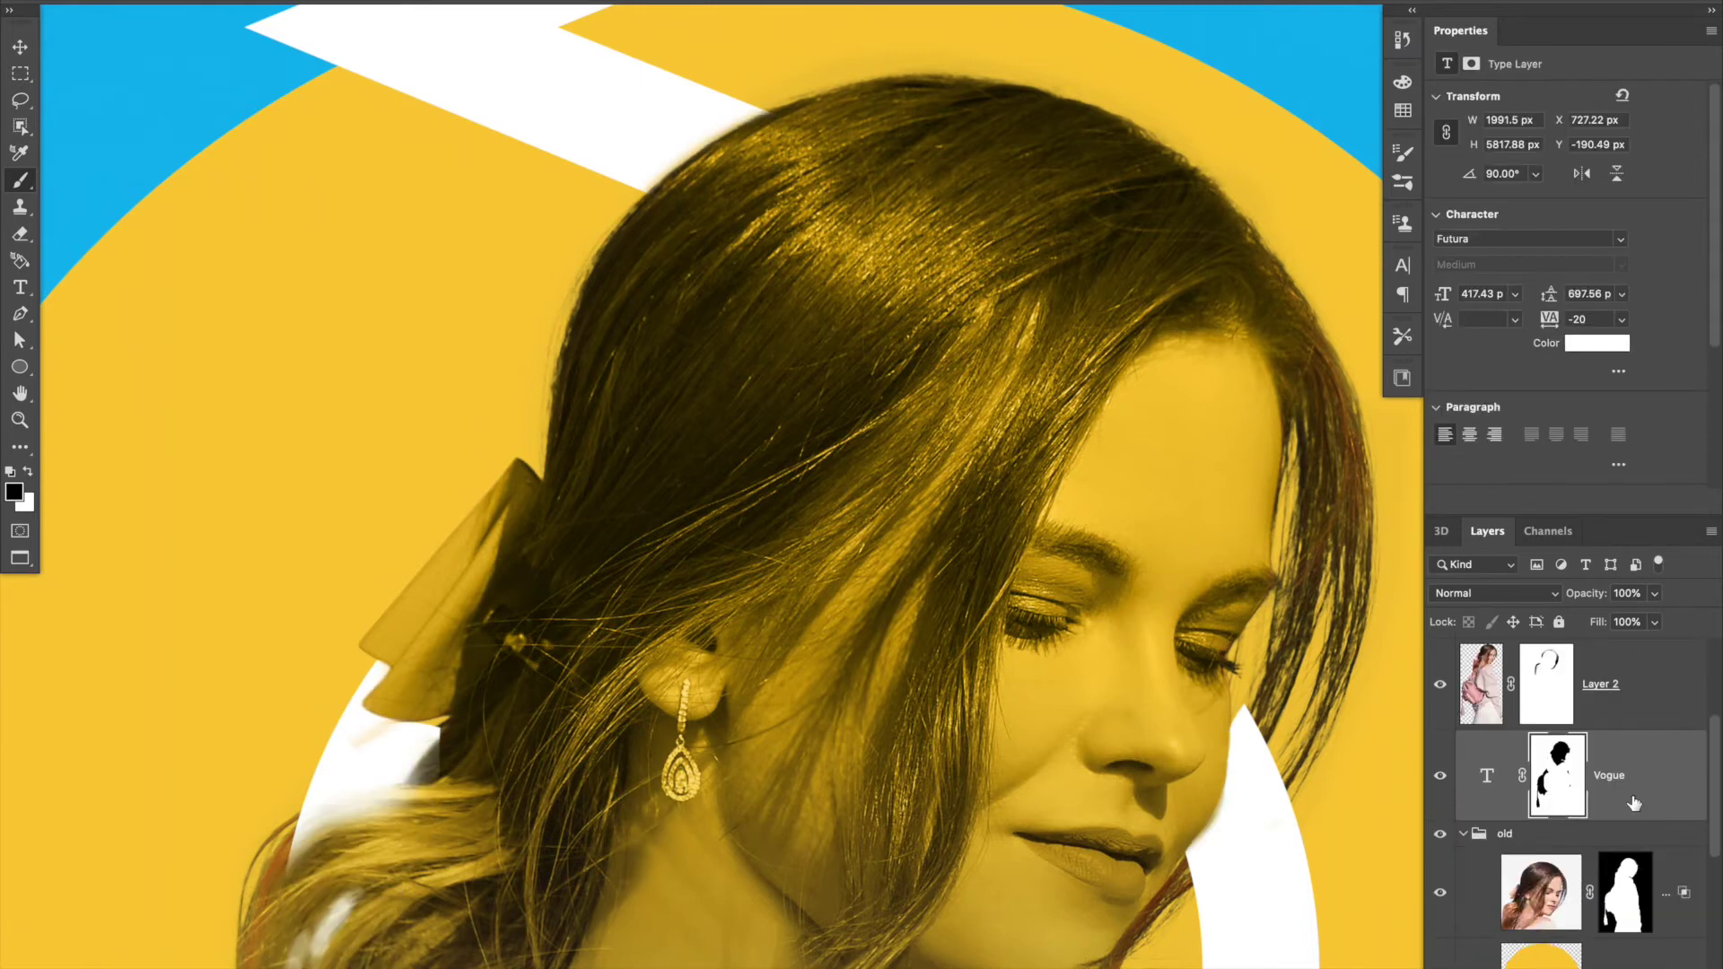
Move the VOGUE layer to the top of the stack and release its clipping.
{"action": "left_click_drag", "start_coordinate": [1691, 727], "coordinate": [1579, 834]}
{"action": "scroll", "coordinate": [878, 437], "scroll_direction": "down", "scroll_amount": 3}
{"action": "key", "text": "ctrl+bracketright"}
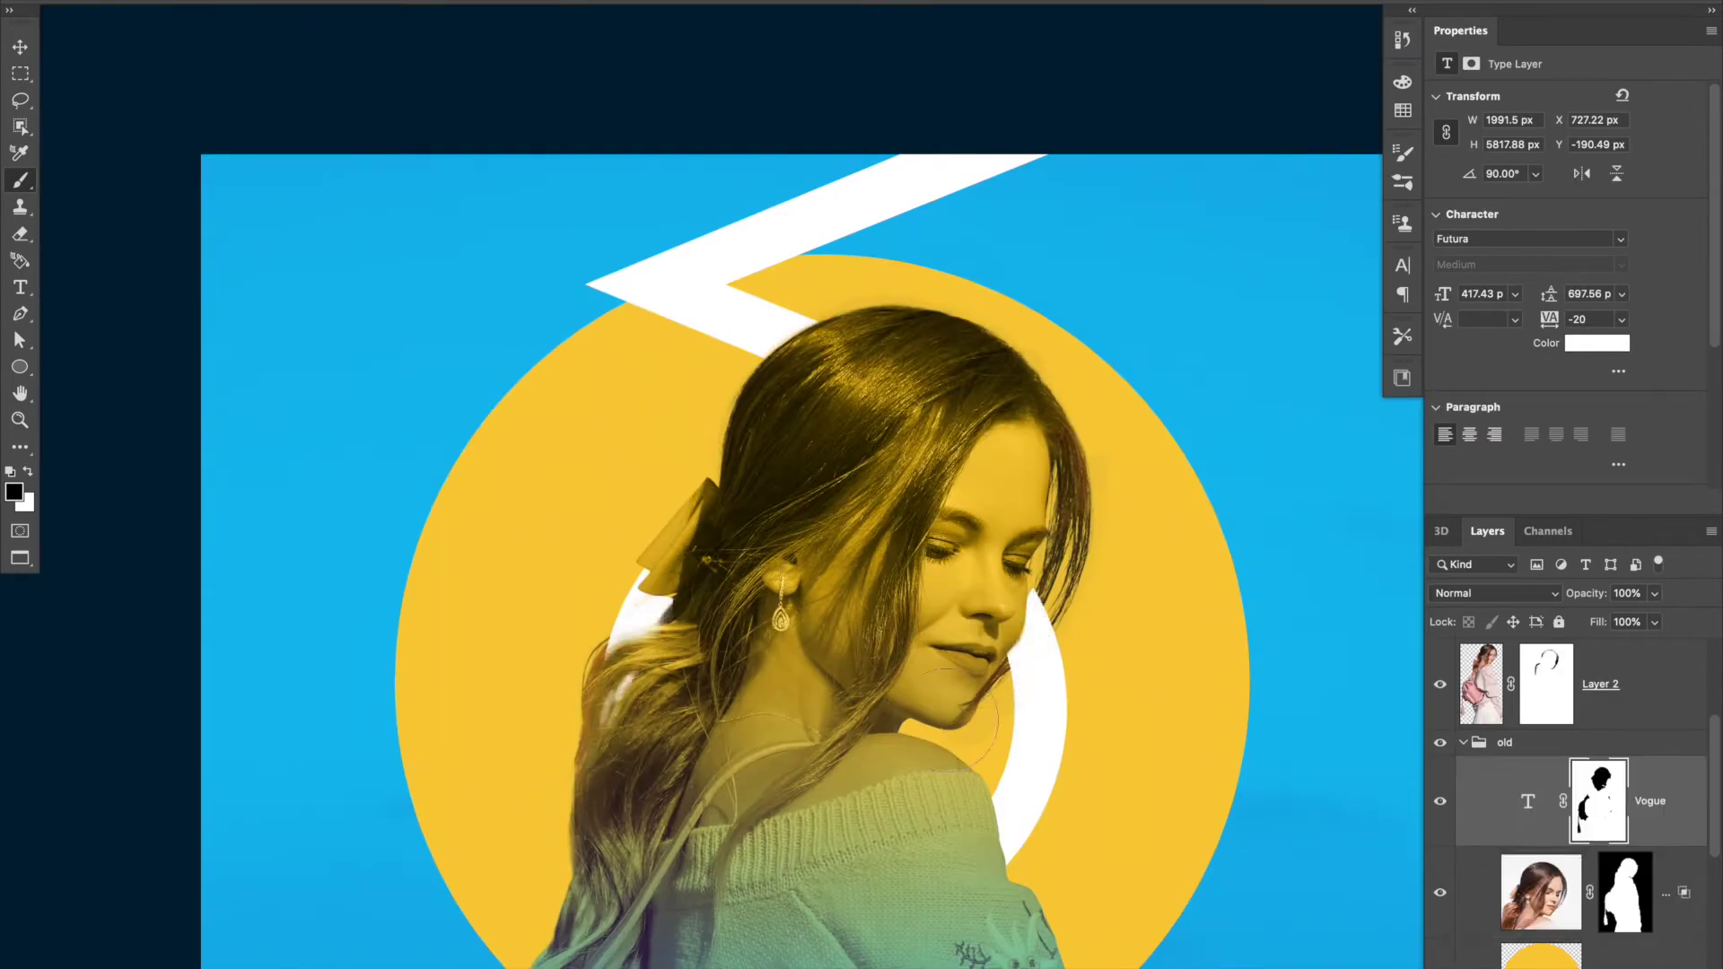
{"action": "key", "text": "ctrl+bracketright"}
{"action": "key", "text": "ctrl+bracketright"}
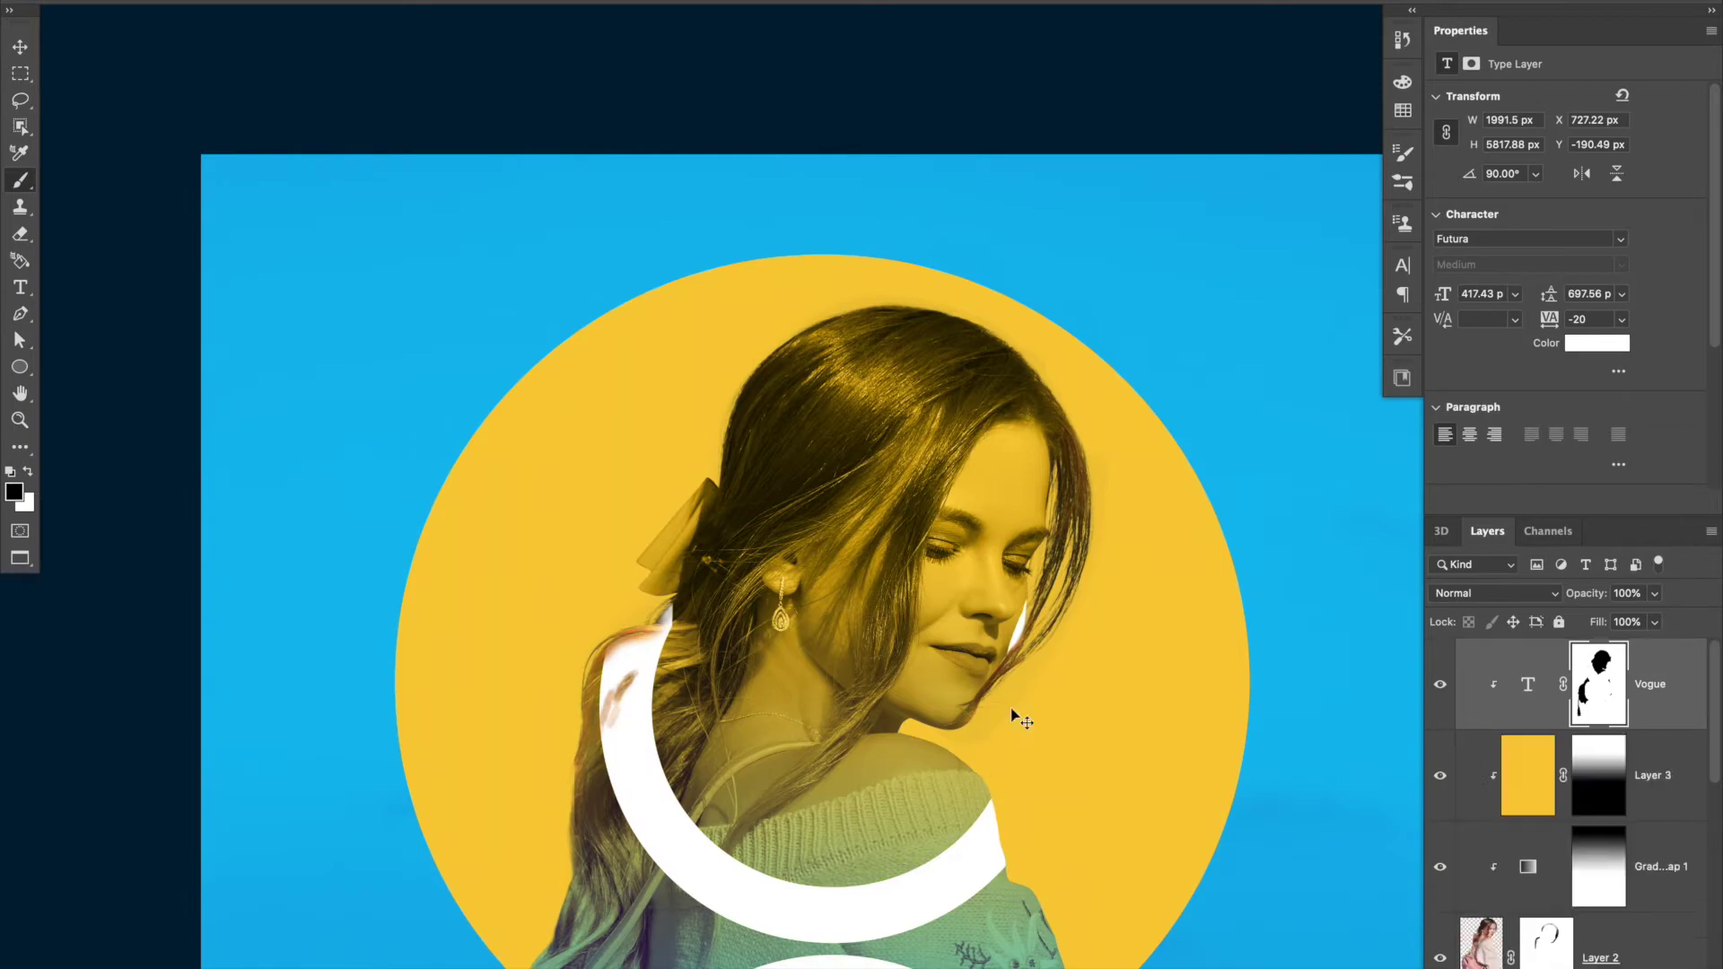
{"action": "left_click", "coordinate": [1519, 727], "text": "alt"}
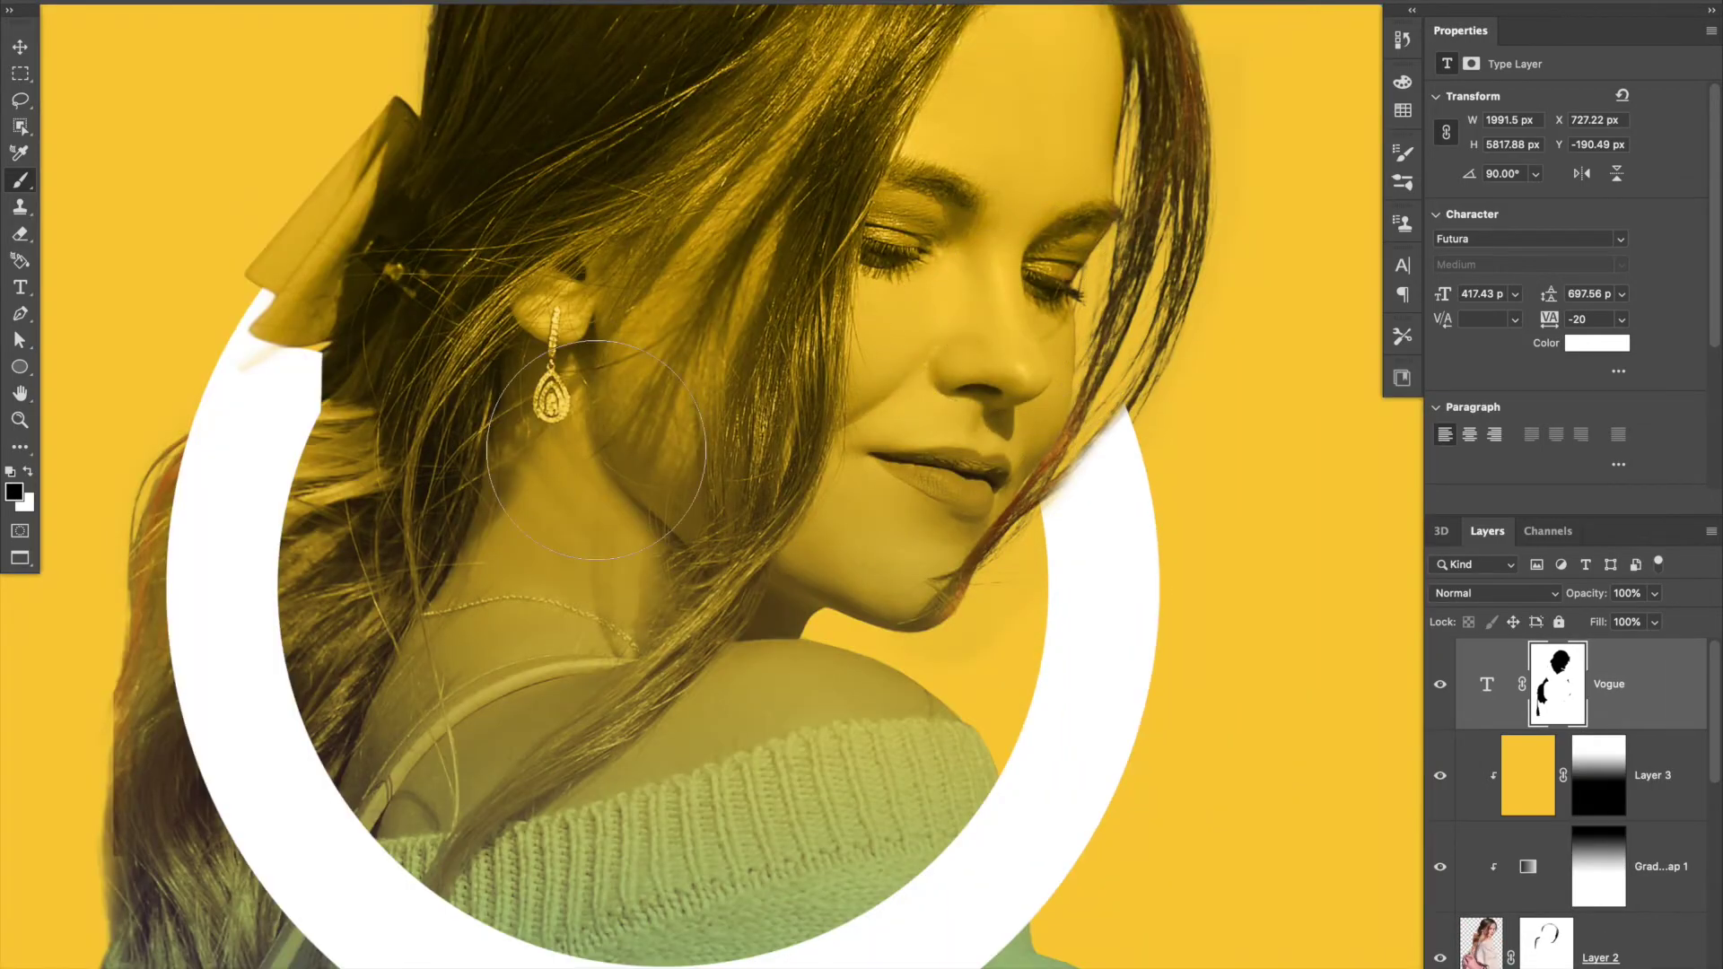
Select the VOGUE mask around the shoulder and set the layer opacity to 90%.
{"action": "key", "text": "ctrl+0"}
{"action": "key", "text": "v"}
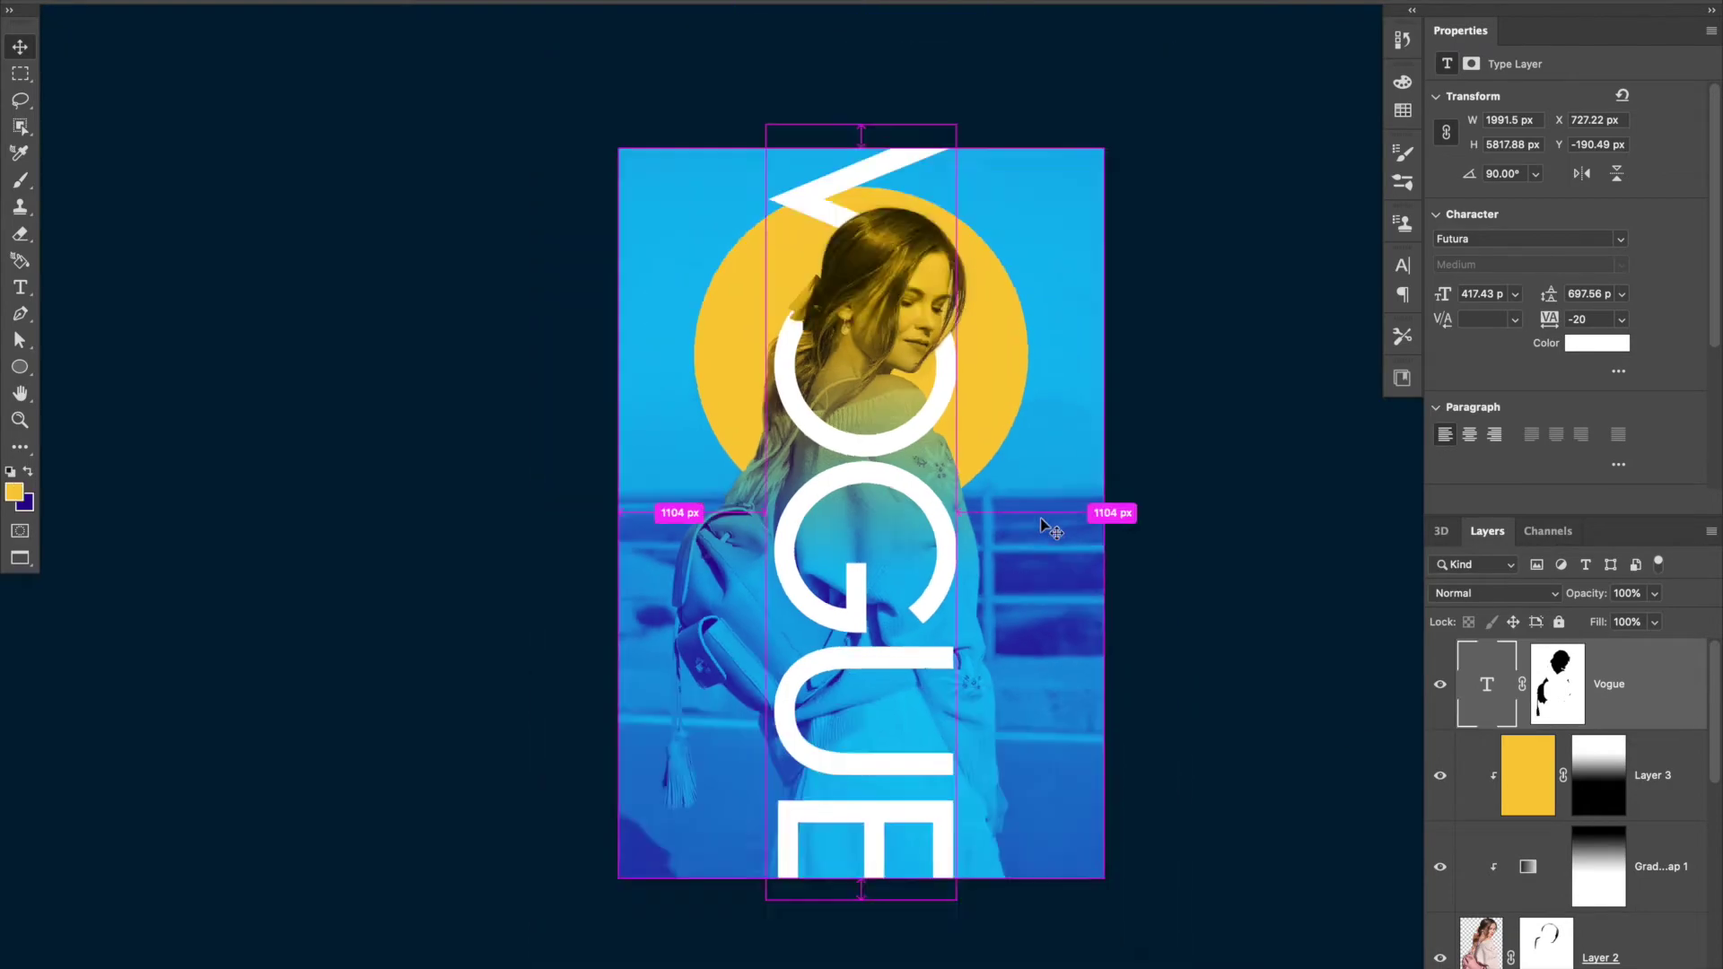
{"action": "key", "text": "ctrl+plus"}
{"action": "left_click", "coordinate": [875, 515], "text": "ctrl"}
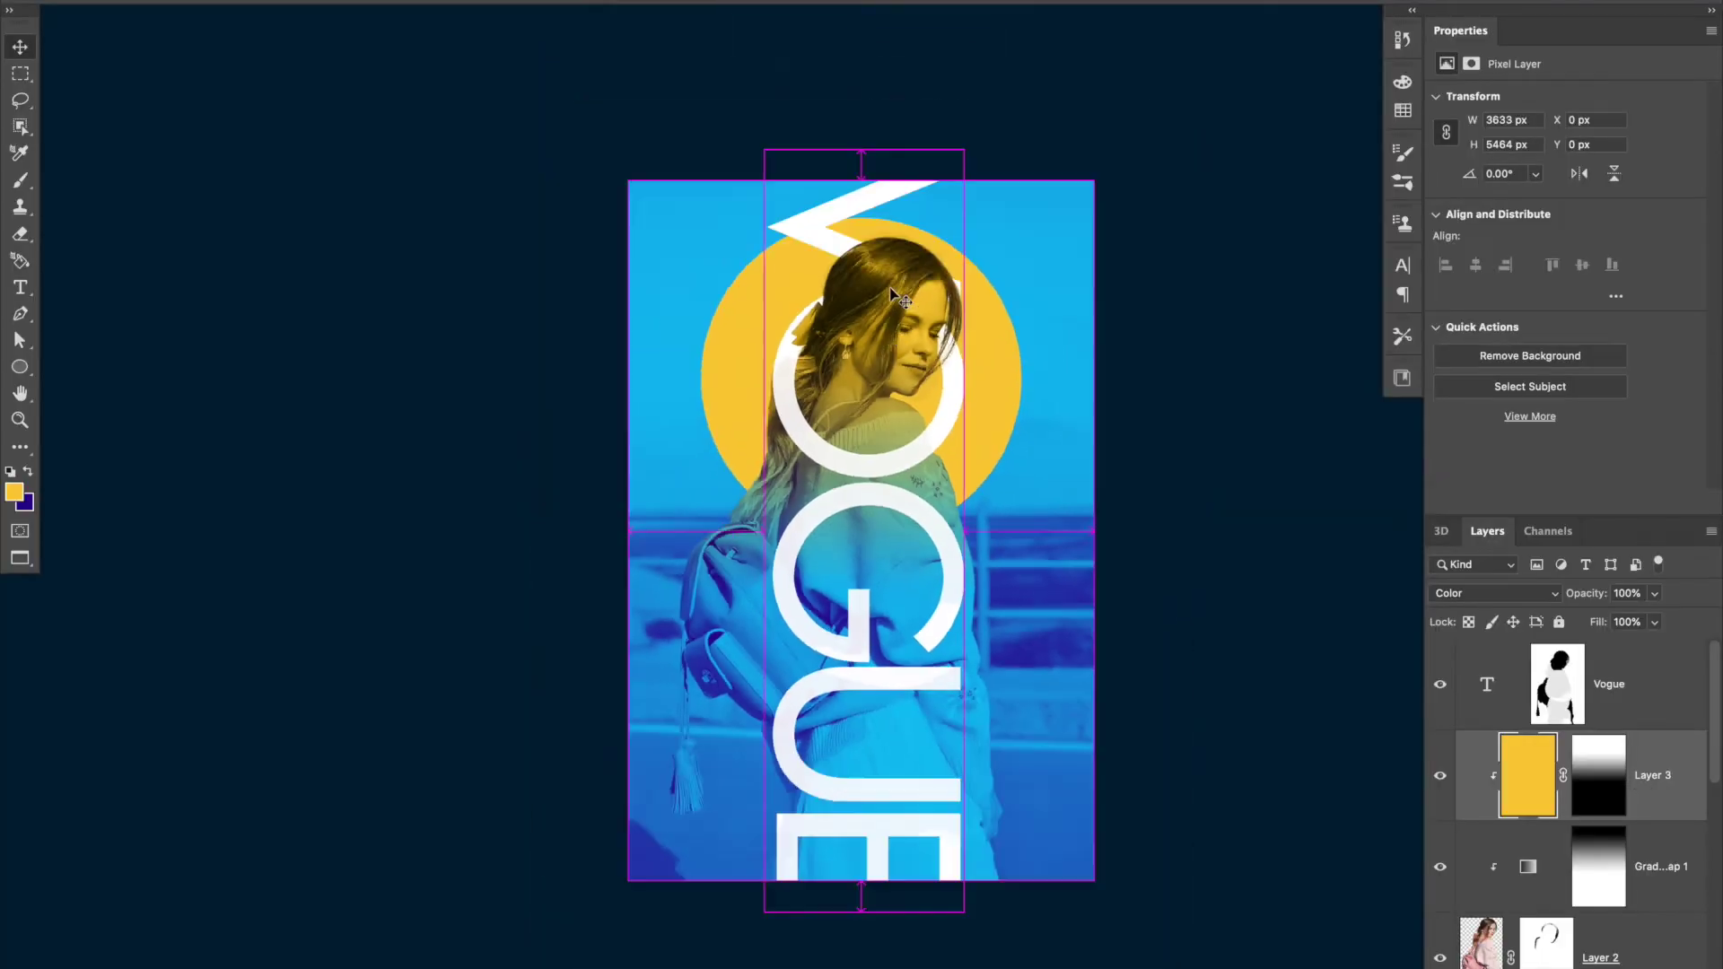
{"action": "scroll", "coordinate": [776, 665], "scroll_direction": "up", "scroll_amount": 5}
{"action": "left_click", "coordinate": [1559, 681]}
{"action": "left_click_drag", "start_coordinate": [745, 951], "coordinate": [727, 396]}
{"action": "scroll", "coordinate": [845, 296], "scroll_direction": "down", "scroll_amount": 5}
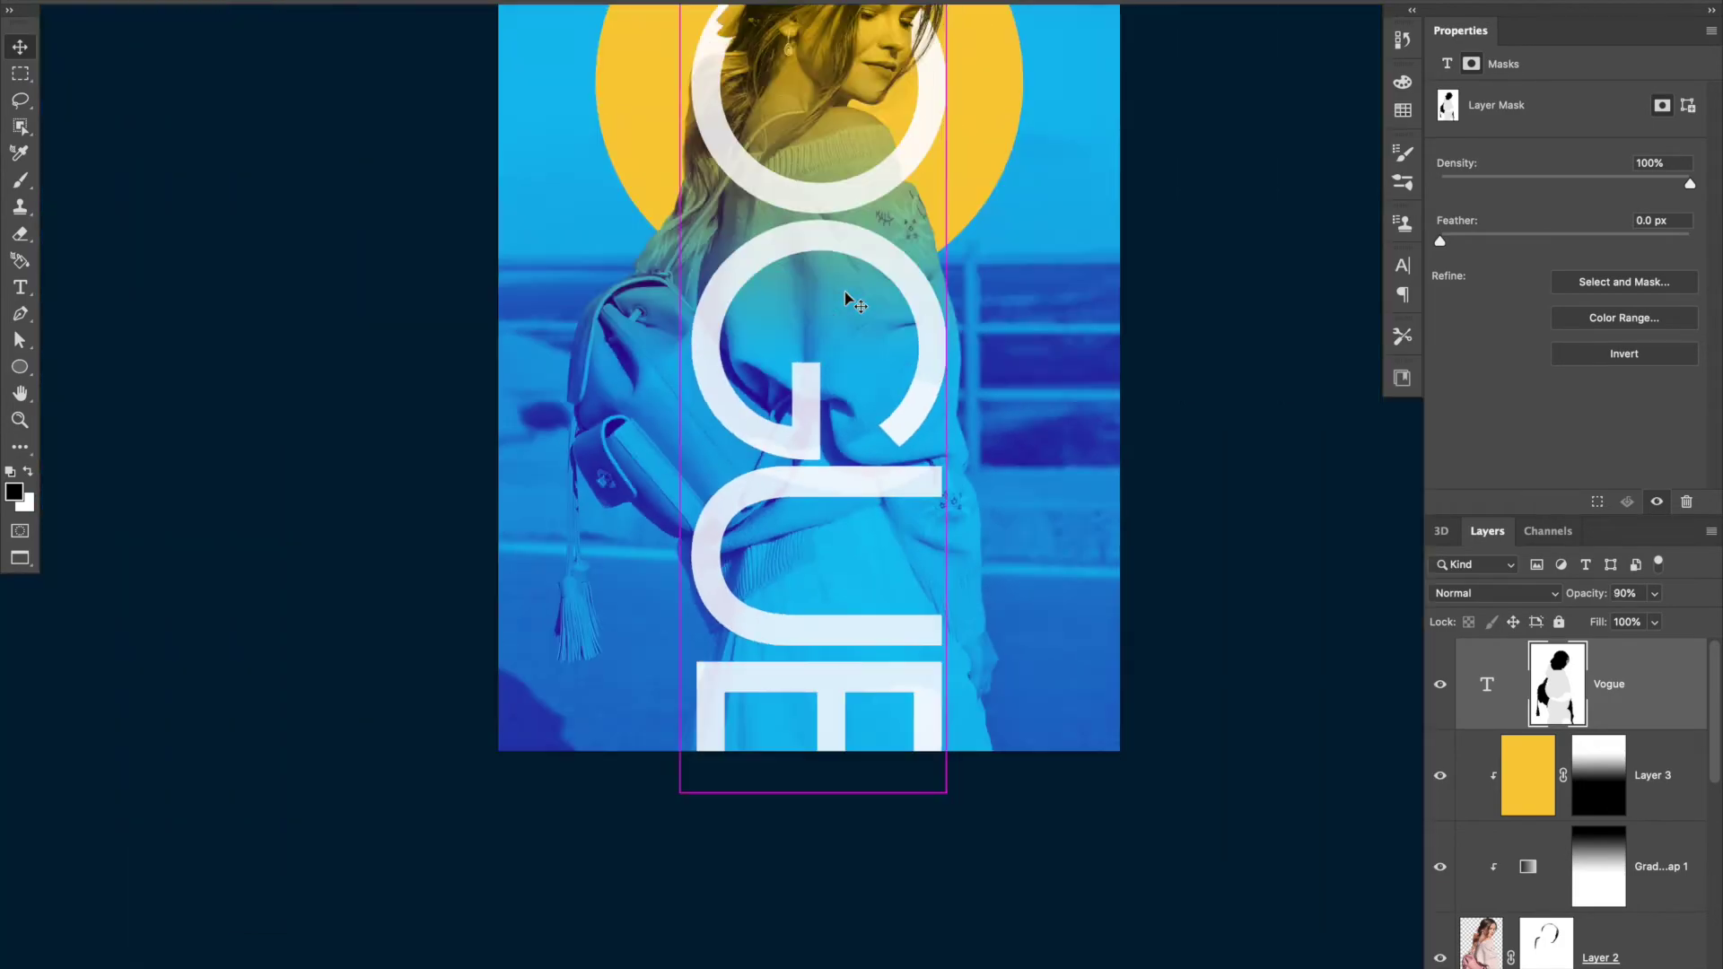
{"action": "scroll", "coordinate": [987, 320], "scroll_direction": "up", "scroll_amount": 5}
{"action": "key", "text": "9"}
{"action": "scroll", "coordinate": [987, 321], "scroll_direction": "up", "scroll_amount": 5}
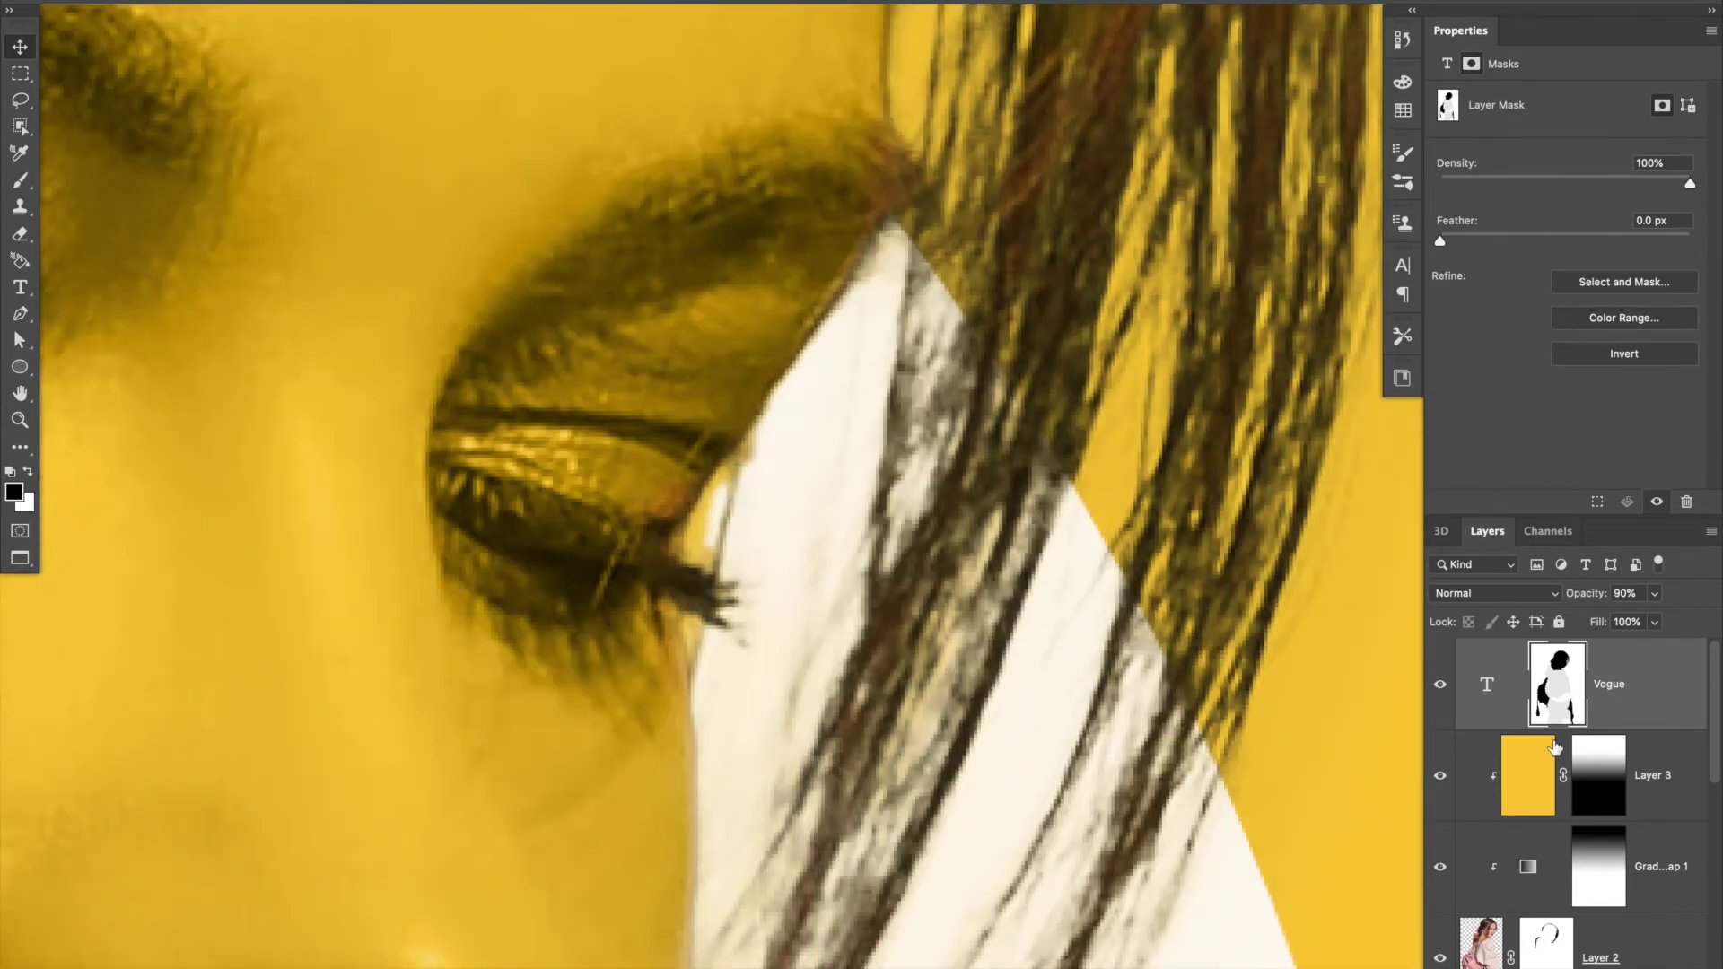
Delete the stray Shape 1 pen layer drawn beside the eyelashes.
{"action": "key", "text": "p"}
{"action": "left_click_drag", "start_coordinate": [759, 422], "coordinate": [751, 431]}
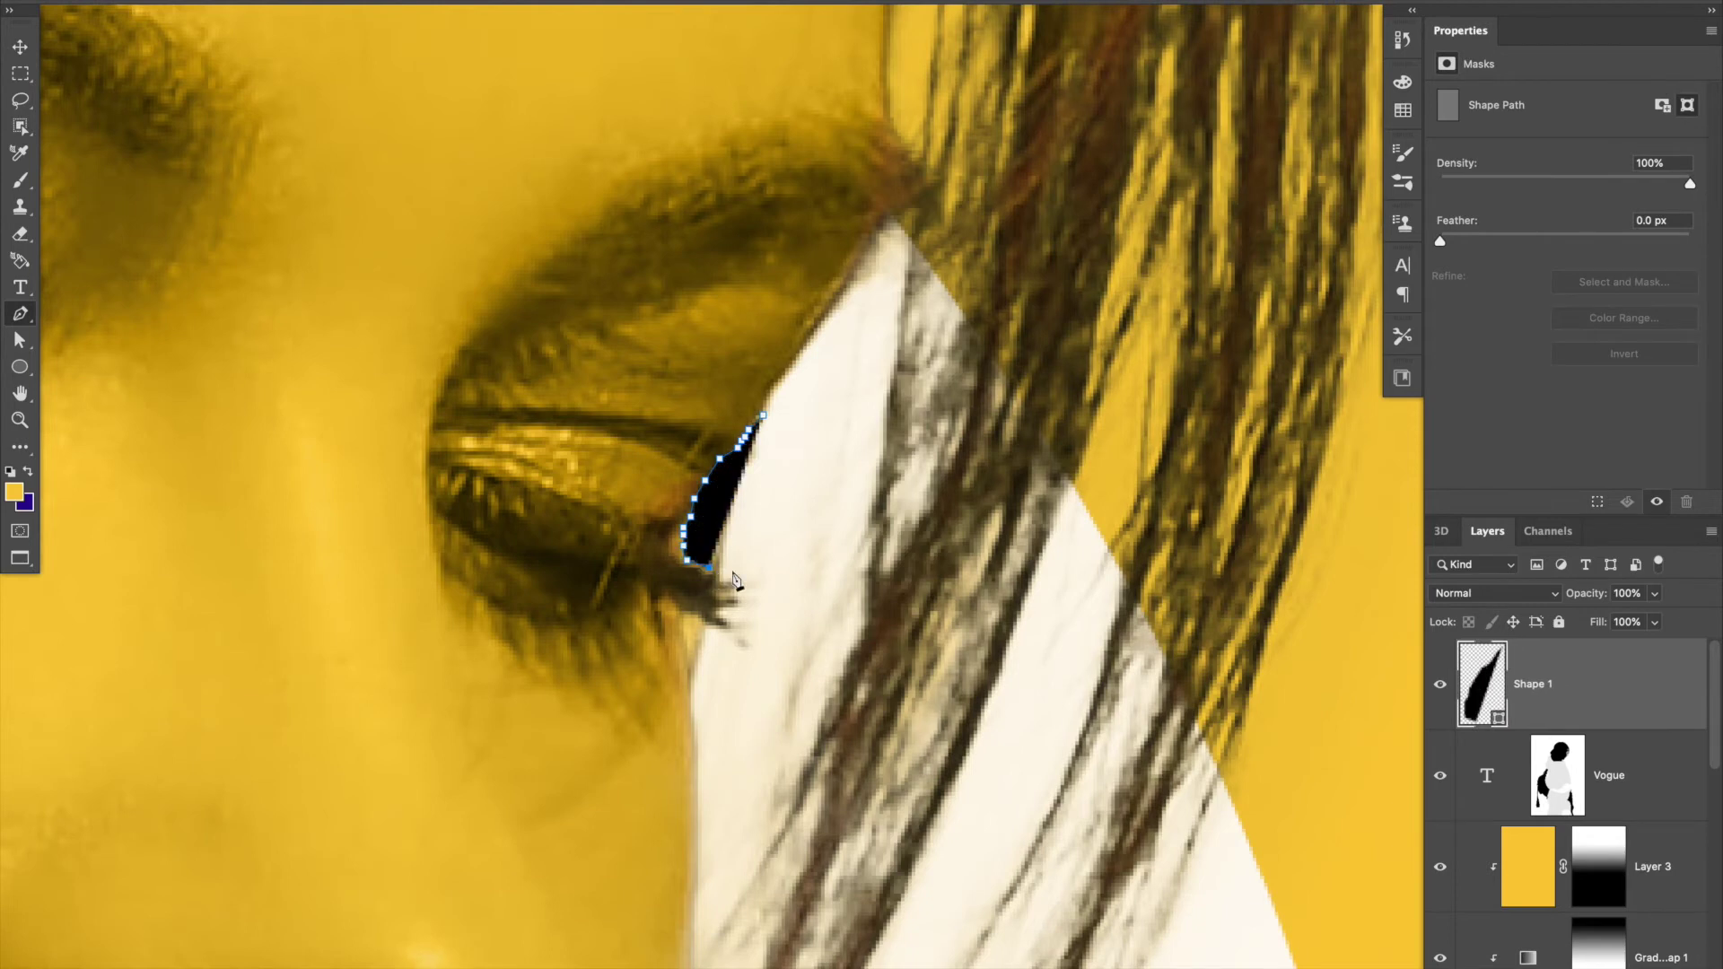
{"action": "left_click", "coordinate": [1559, 779]}
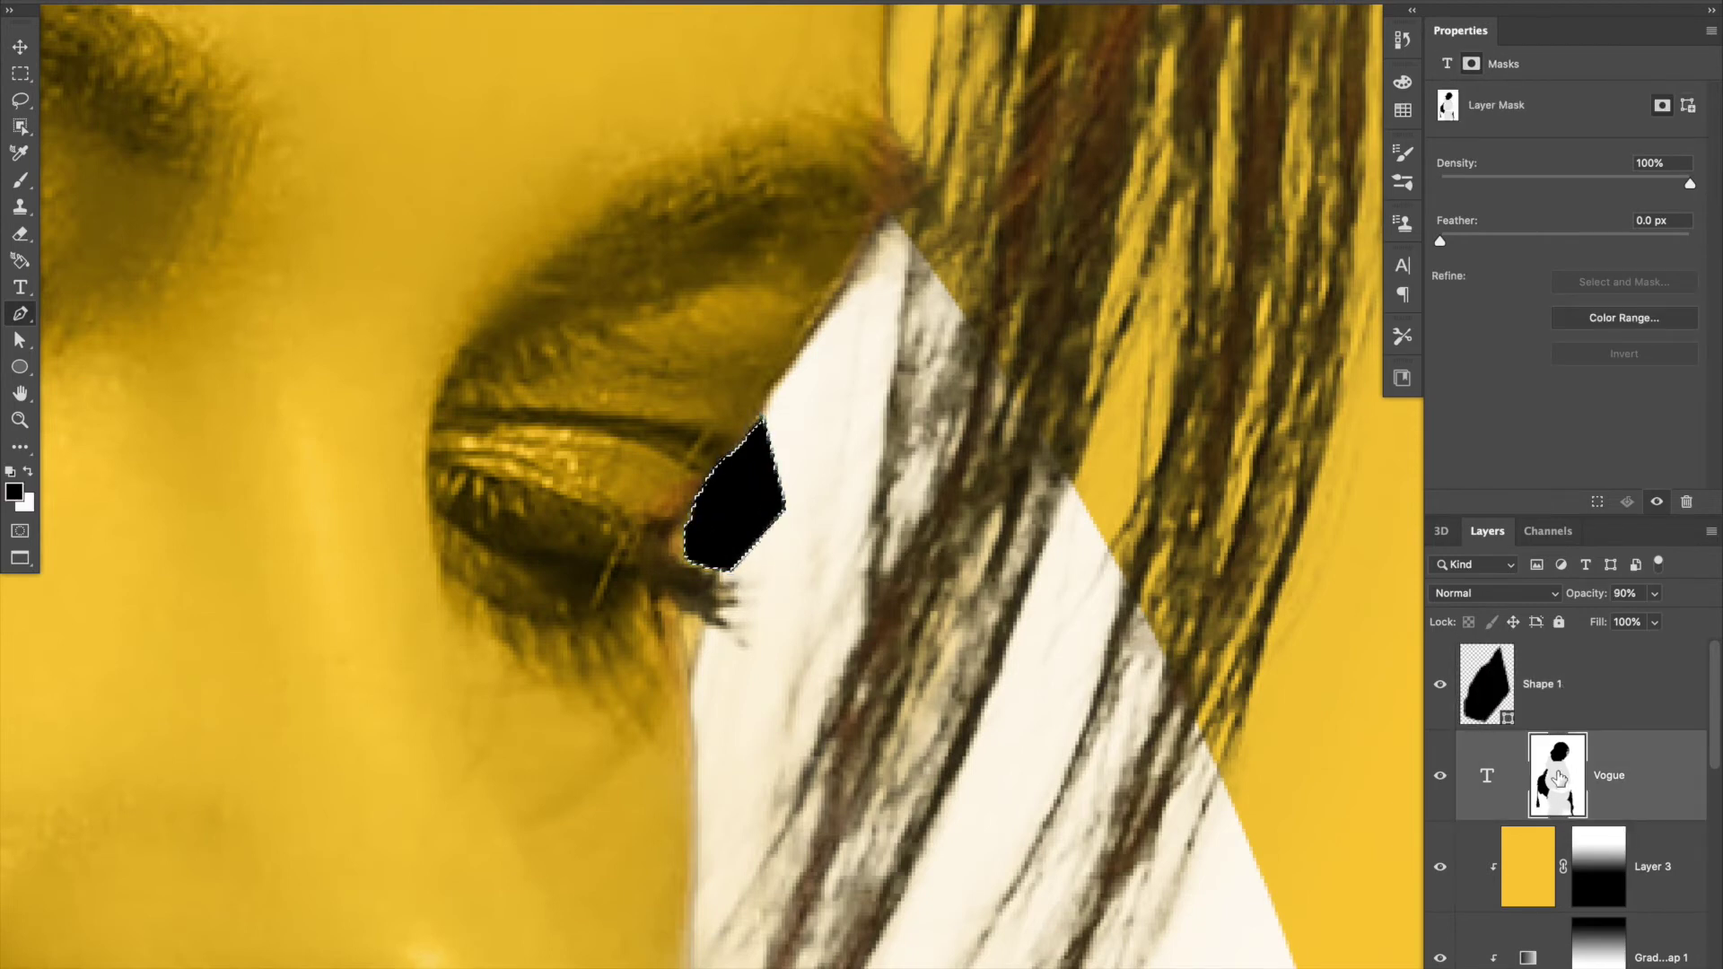
{"action": "left_click", "coordinate": [1579, 696]}
{"action": "key", "text": "Delete"}
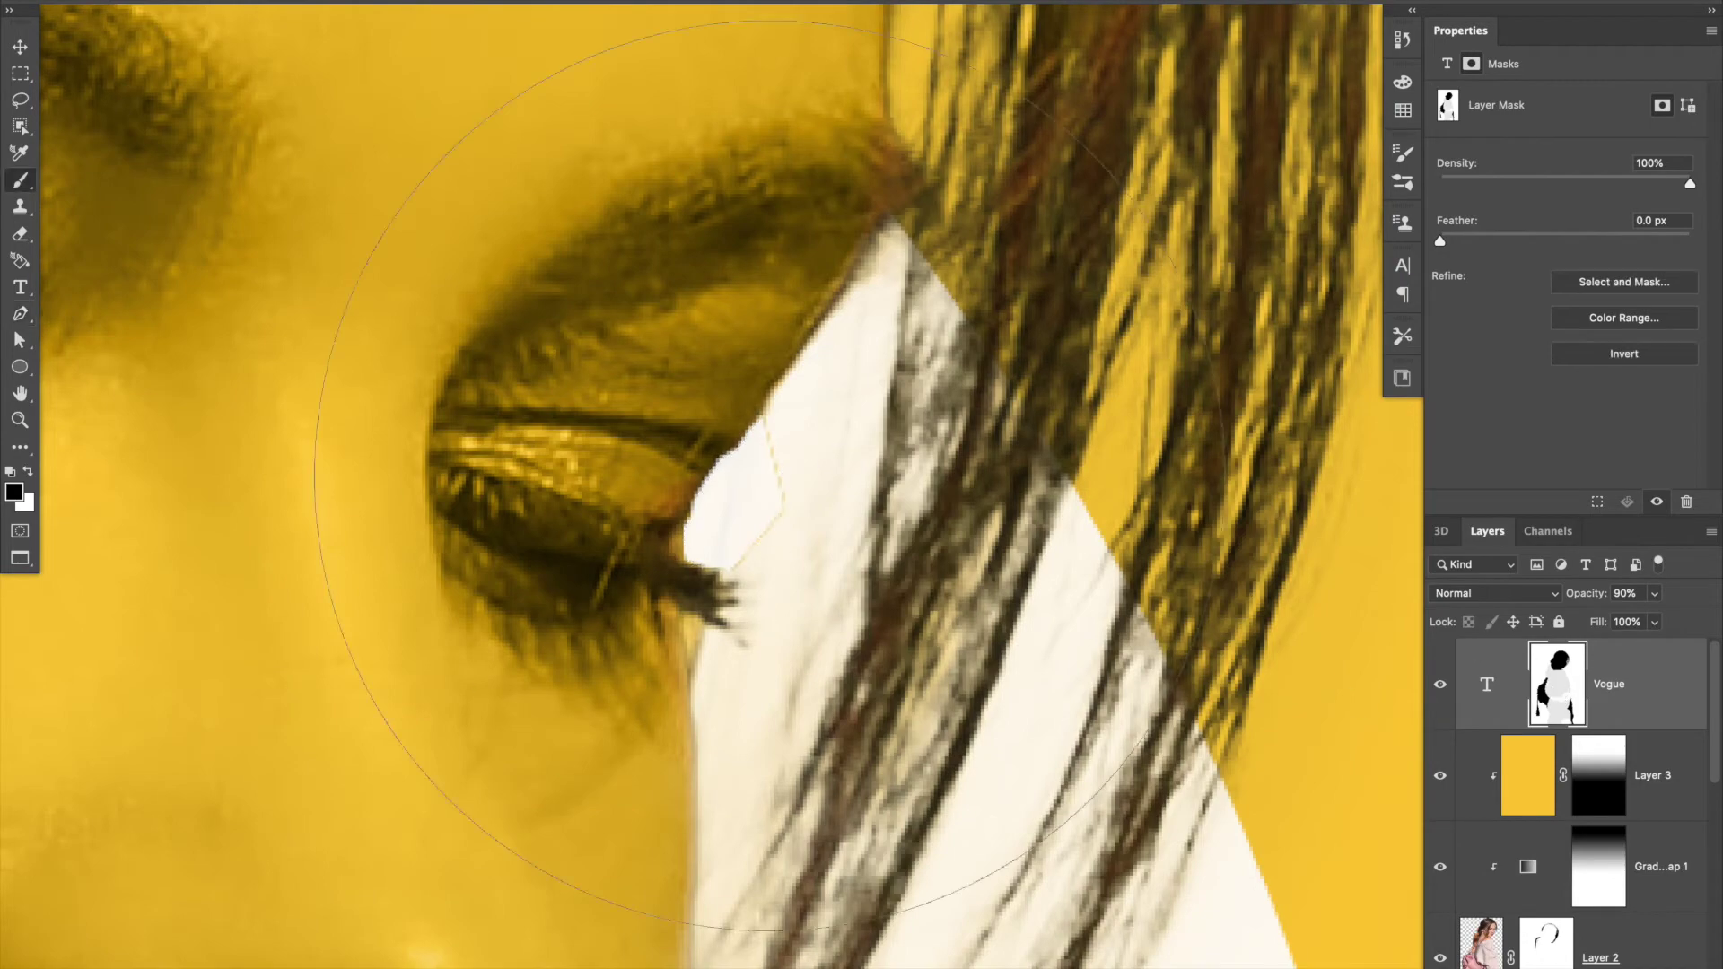
Inspect the hair beside the white letters, then select the yellow circle layer.
{"action": "scroll", "coordinate": [744, 545], "scroll_direction": "down", "scroll_amount": 2}
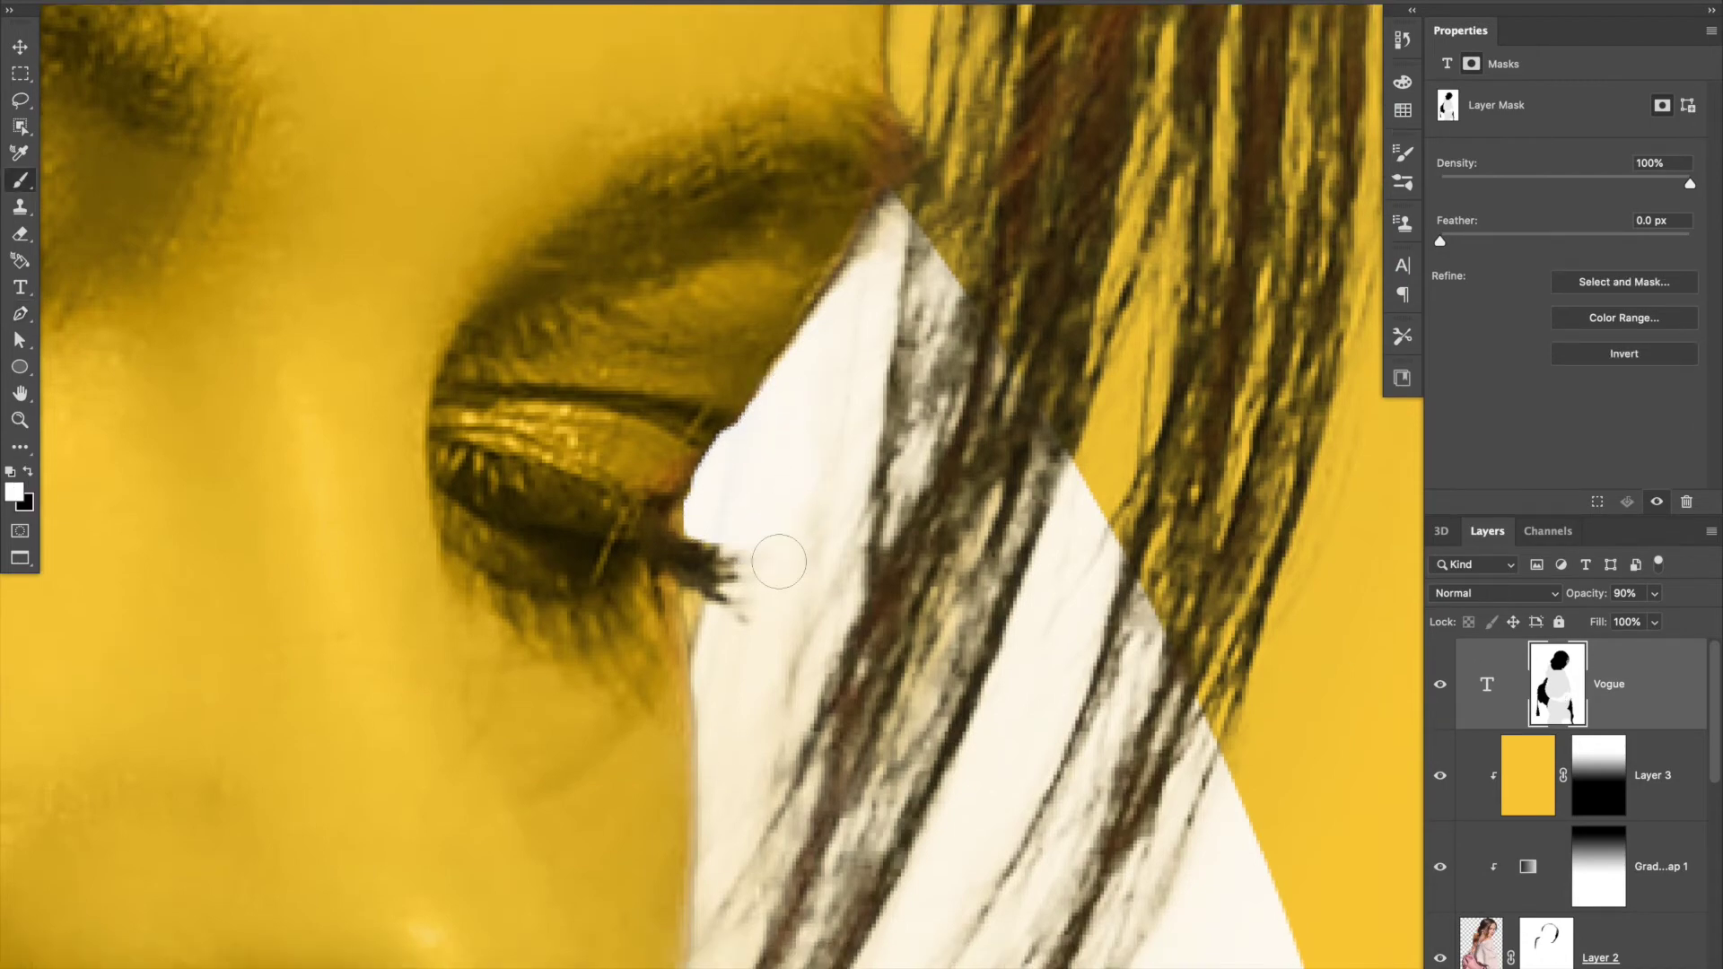
{"action": "scroll", "coordinate": [769, 561], "scroll_direction": "down", "scroll_amount": 1}
{"action": "scroll", "coordinate": [772, 502], "scroll_direction": "down", "scroll_amount": 1}
{"action": "scroll", "coordinate": [781, 489], "scroll_direction": "down", "scroll_amount": 3}
{"action": "scroll", "coordinate": [723, 624], "scroll_direction": "up", "scroll_amount": 3}
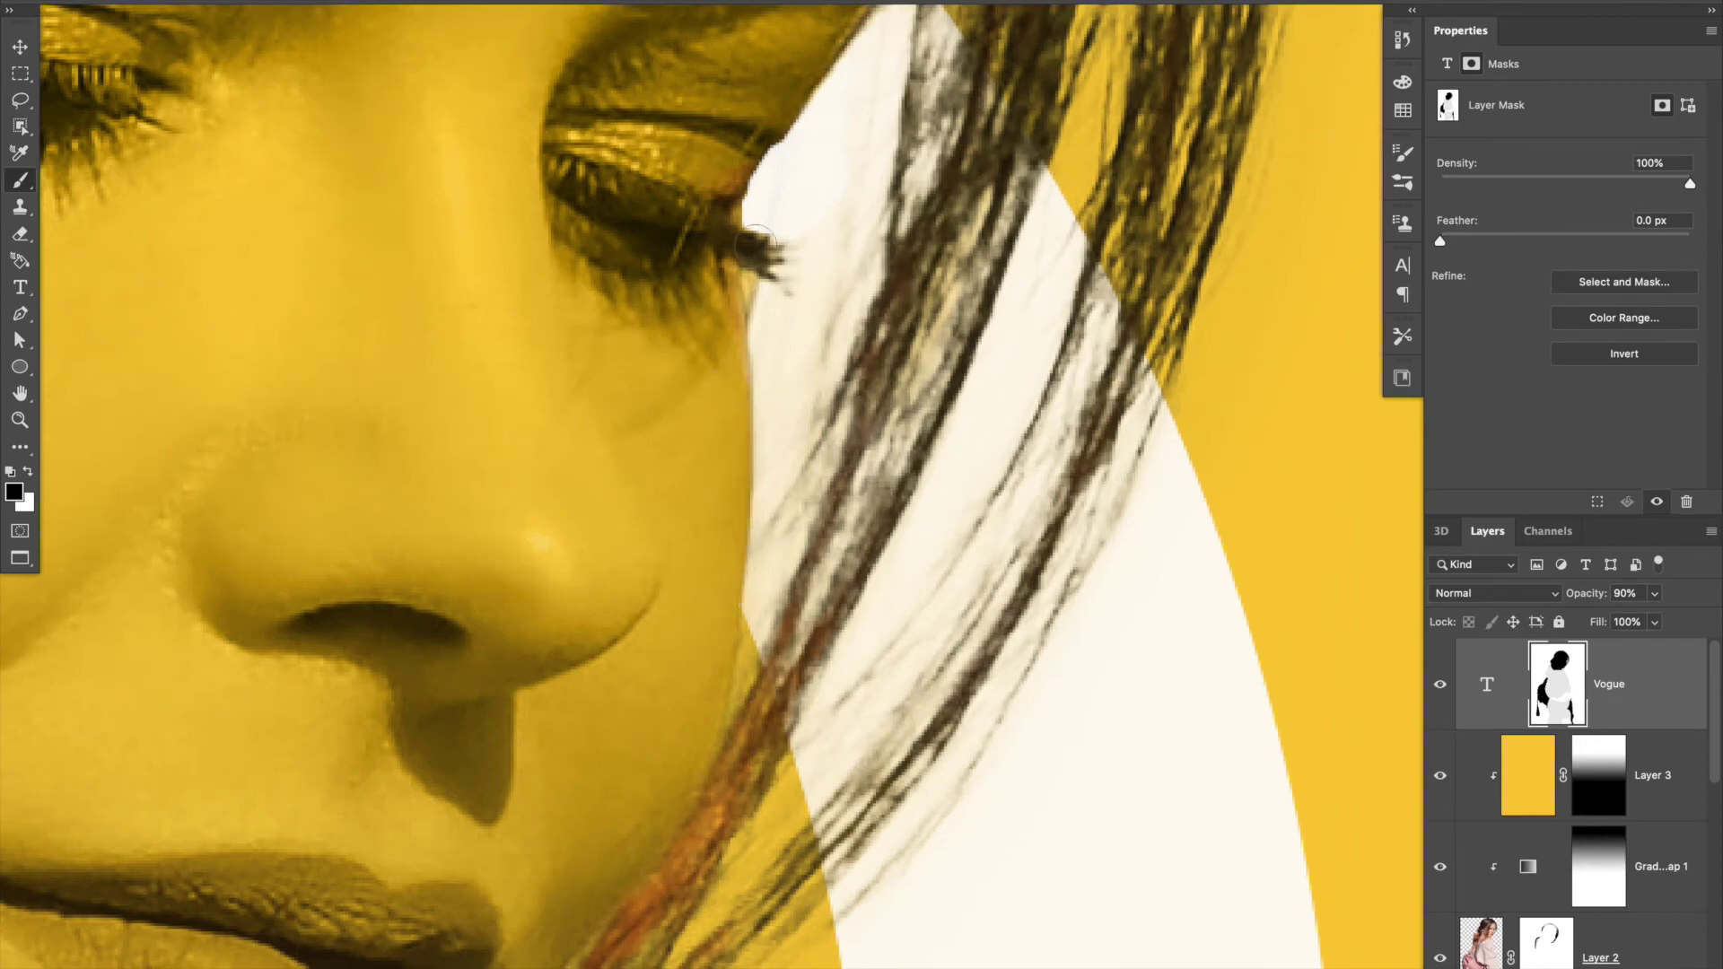
{"action": "scroll", "coordinate": [756, 240], "scroll_direction": "down", "scroll_amount": 2}
{"action": "scroll", "coordinate": [819, 569], "scroll_direction": "down", "scroll_amount": 2}
{"action": "scroll", "coordinate": [838, 634], "scroll_direction": "up", "scroll_amount": 1}
{"action": "scroll", "coordinate": [828, 623], "scroll_direction": "up", "scroll_amount": 2}
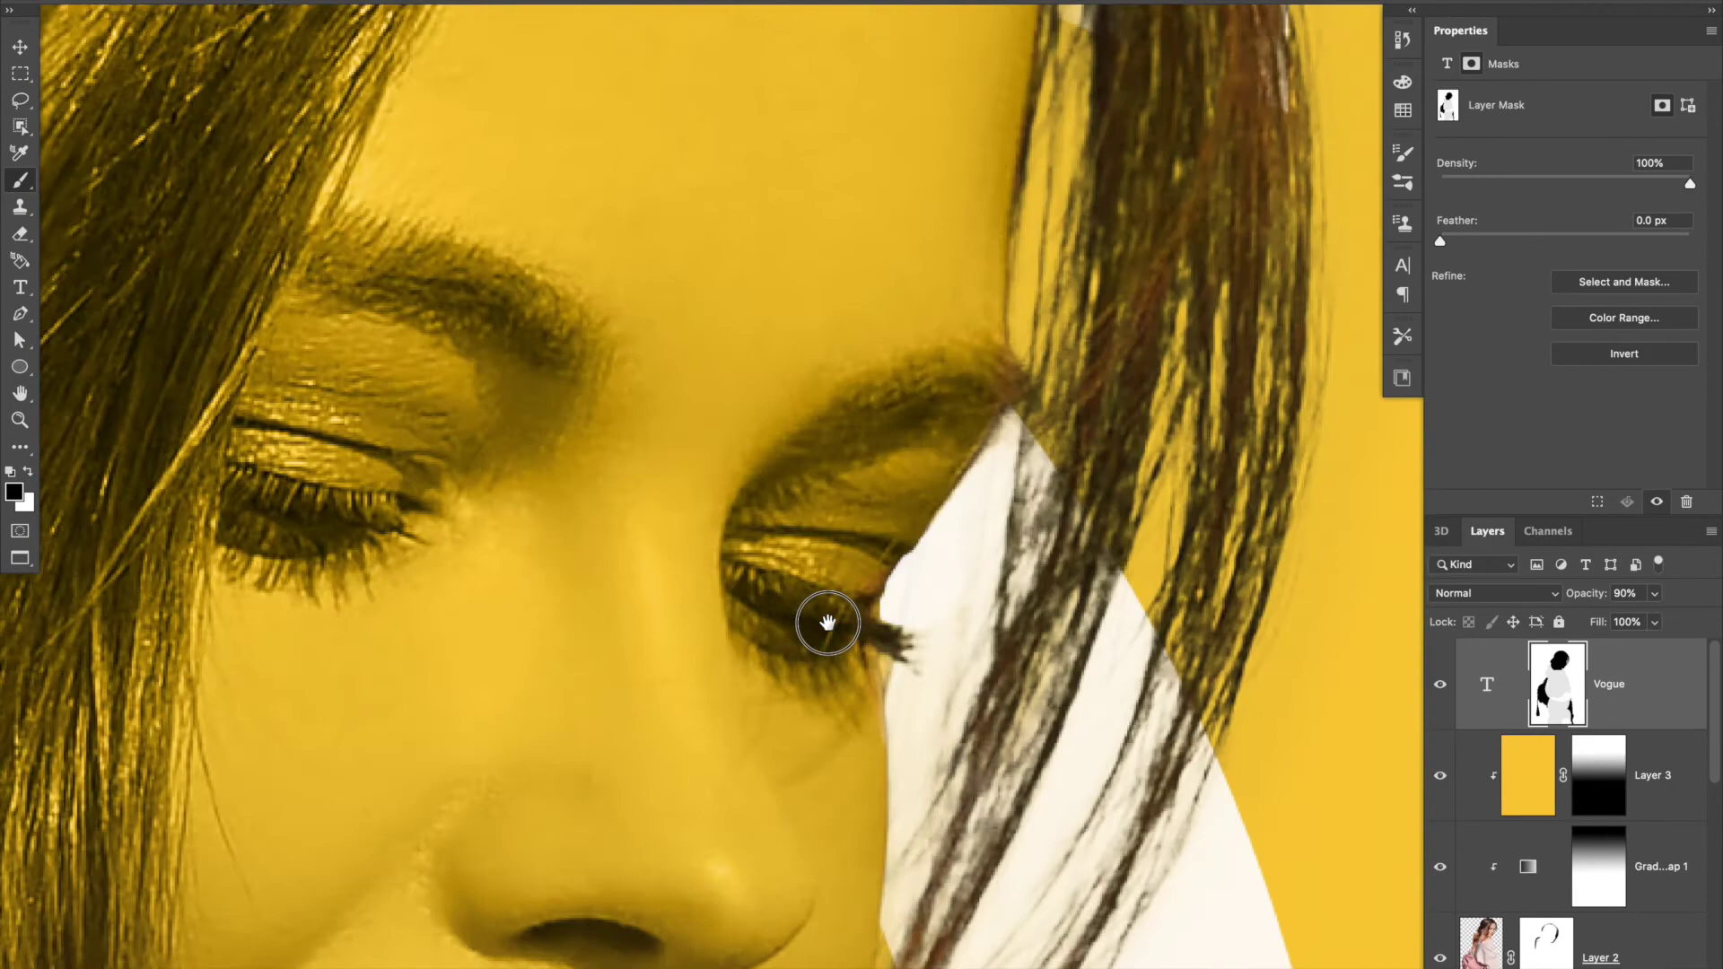
{"action": "left_click_drag", "start_coordinate": [828, 623], "coordinate": [401, 500]}
{"action": "scroll", "coordinate": [820, 662], "scroll_direction": "up", "scroll_amount": 2}
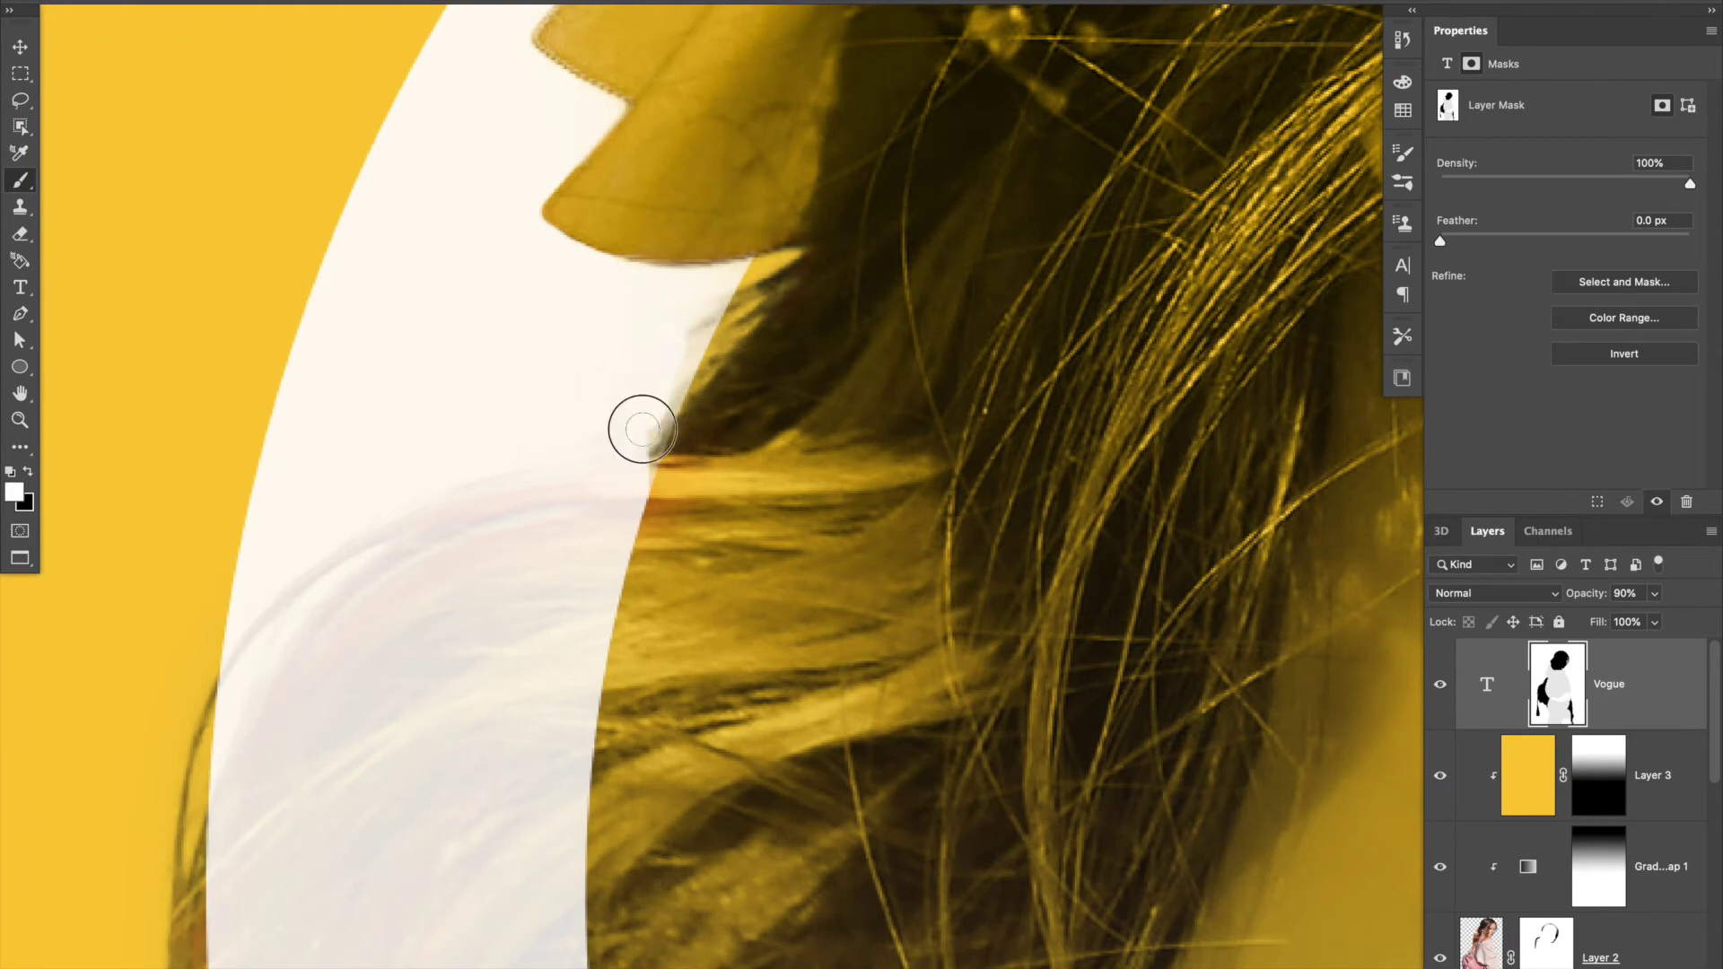
{"action": "scroll", "coordinate": [623, 562], "scroll_direction": "down", "scroll_amount": 3}
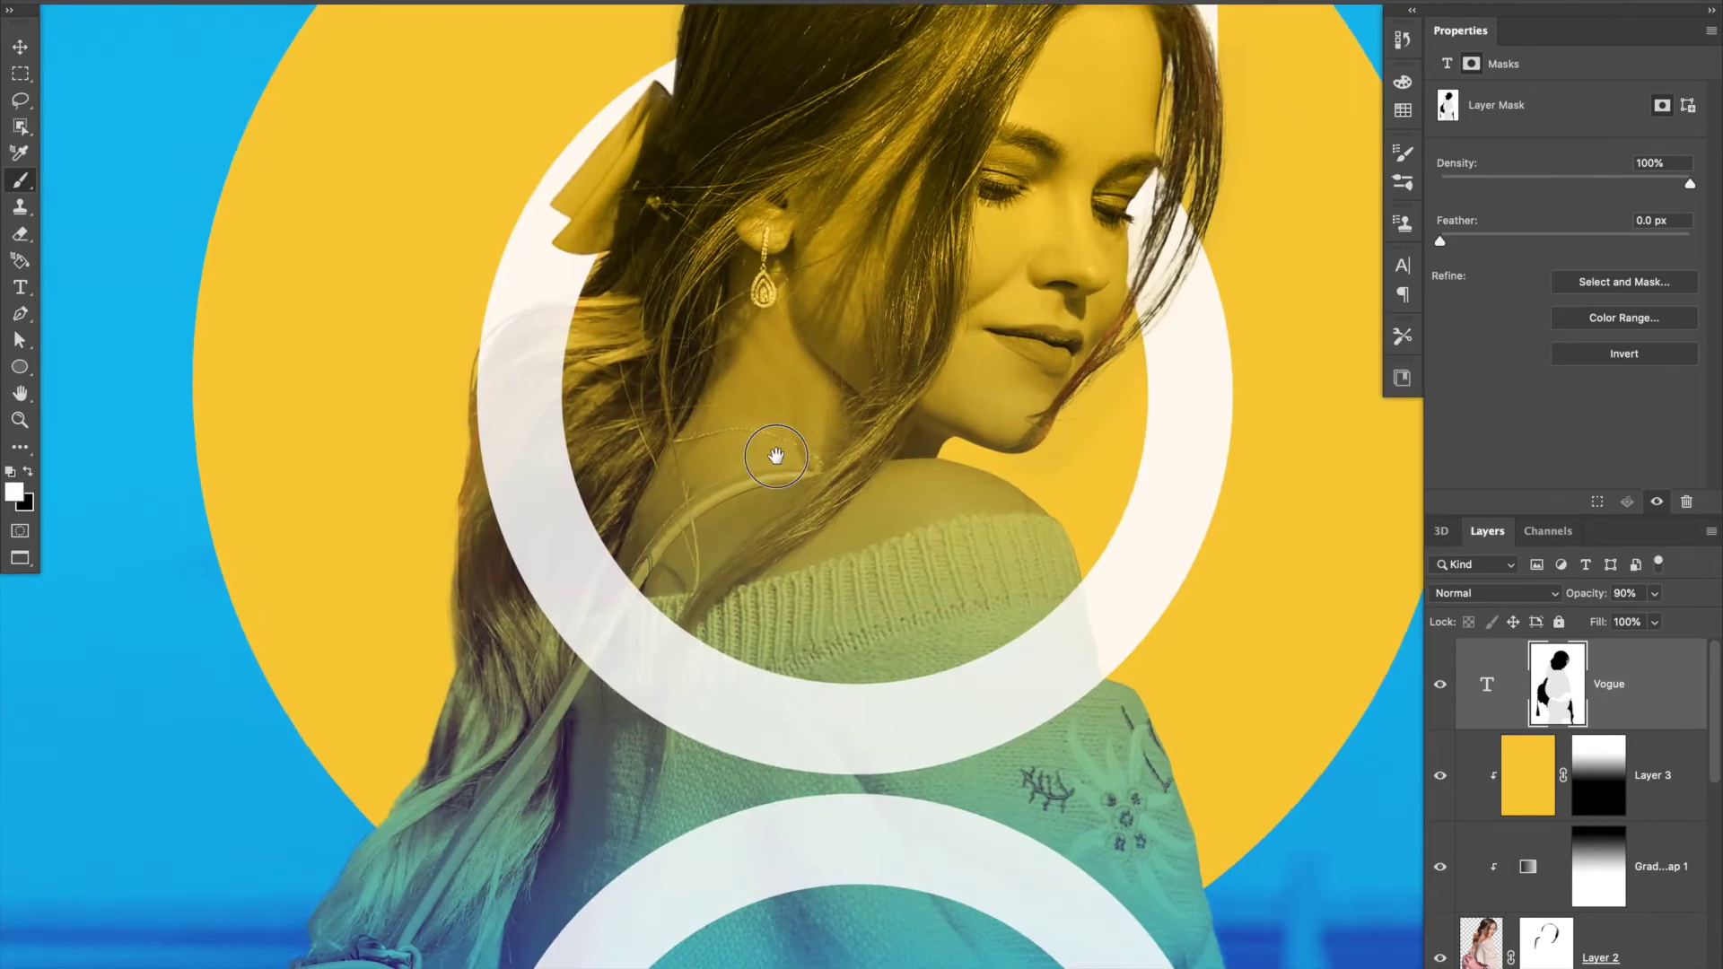
{"action": "scroll", "coordinate": [902, 599], "scroll_direction": "down", "scroll_amount": 2}
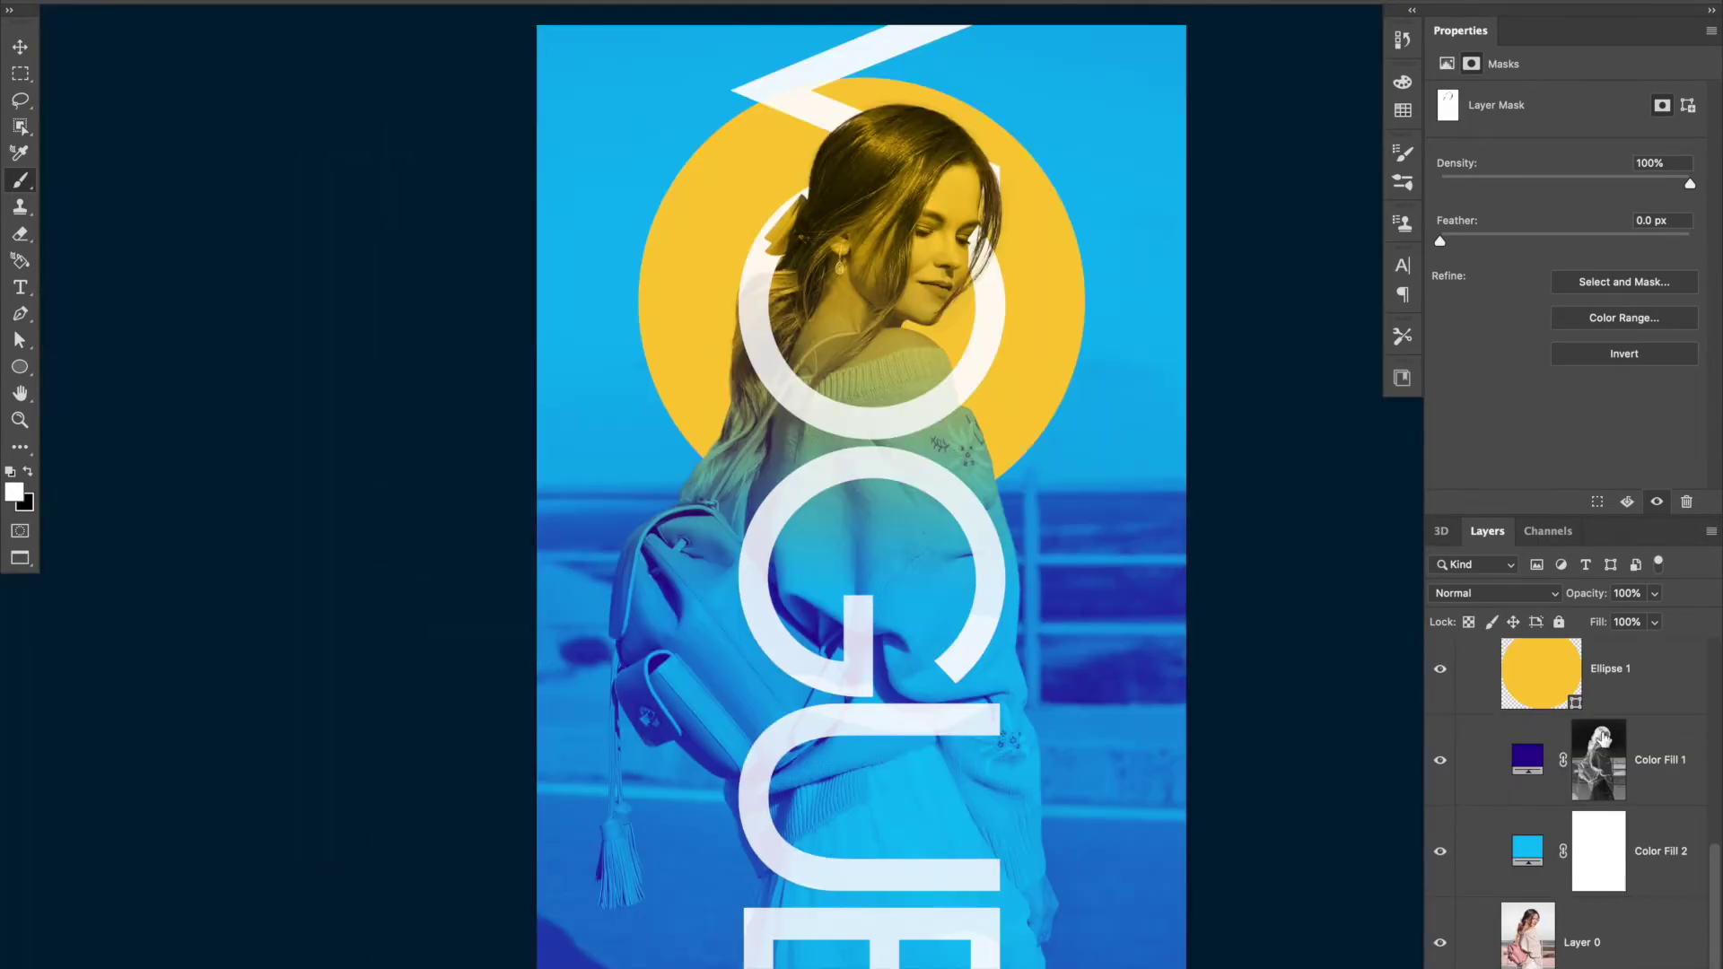
{"action": "left_click", "coordinate": [1598, 678]}
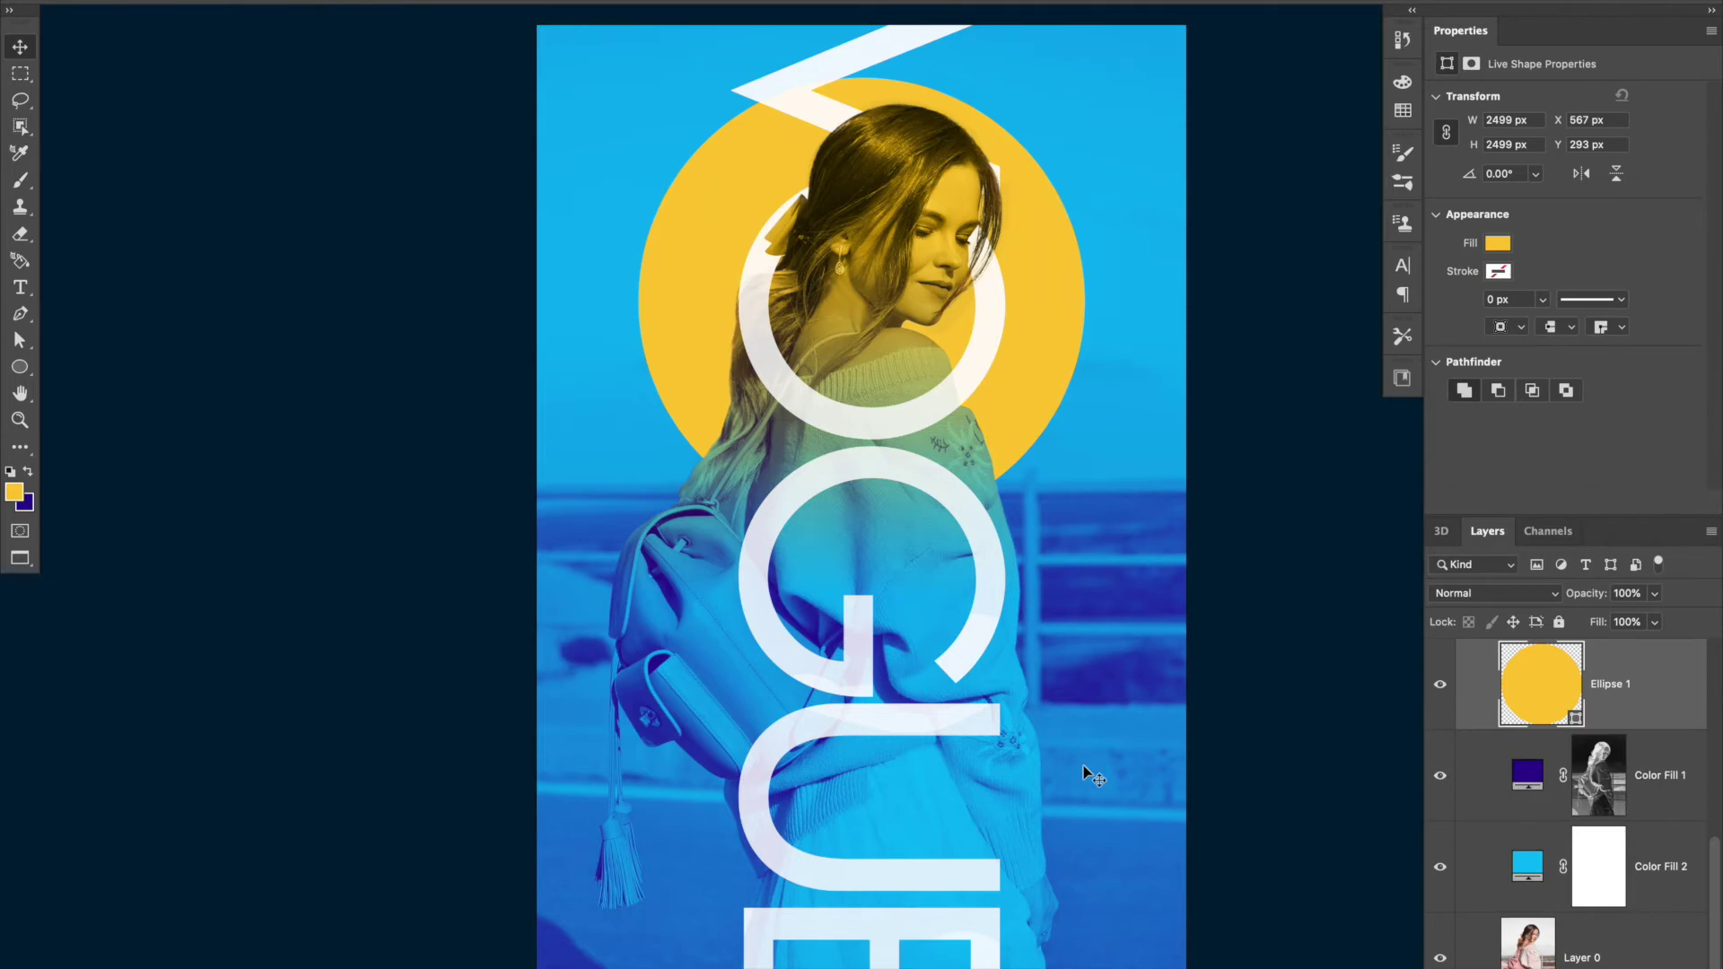
{"action": "scroll", "coordinate": [1077, 767], "scroll_direction": "up", "scroll_amount": 2}
{"action": "scroll", "coordinate": [1051, 690], "scroll_direction": "up", "scroll_amount": 2}
Add FEATURING: text, enlarged with wider tracking, beside the lower VOGUE letters.
{"action": "key", "text": "t"}
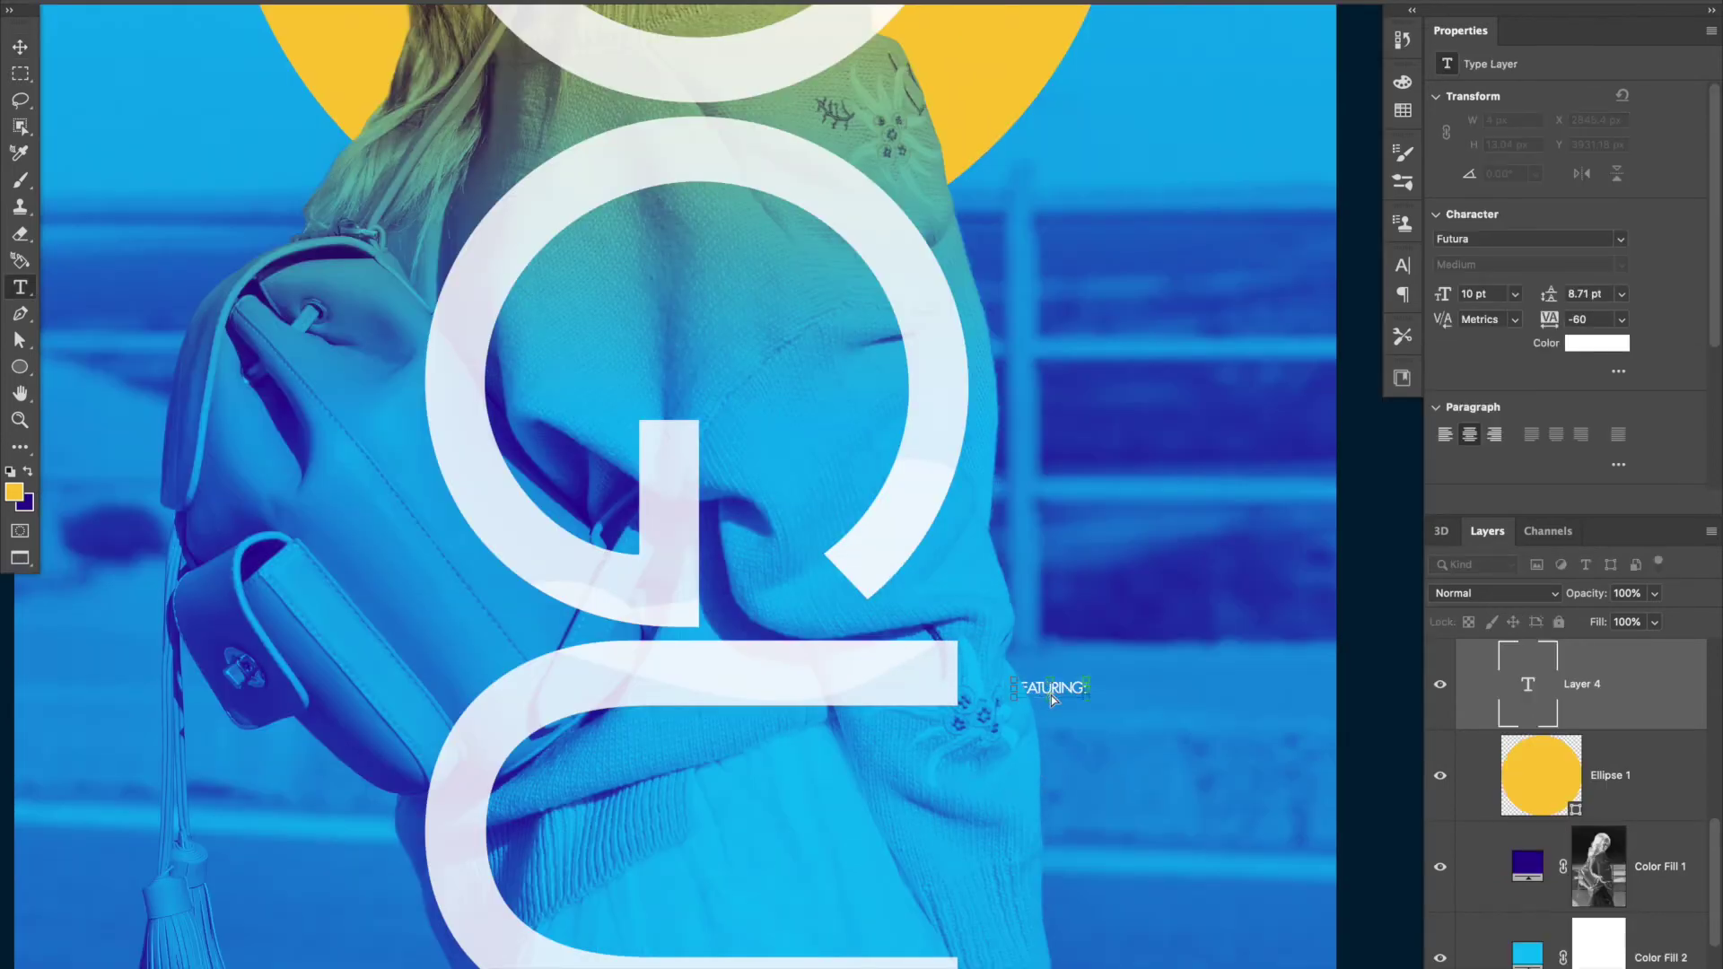
{"action": "key", "text": "ctrl+Return"}
{"action": "key", "text": "ctrl+shift+period"}
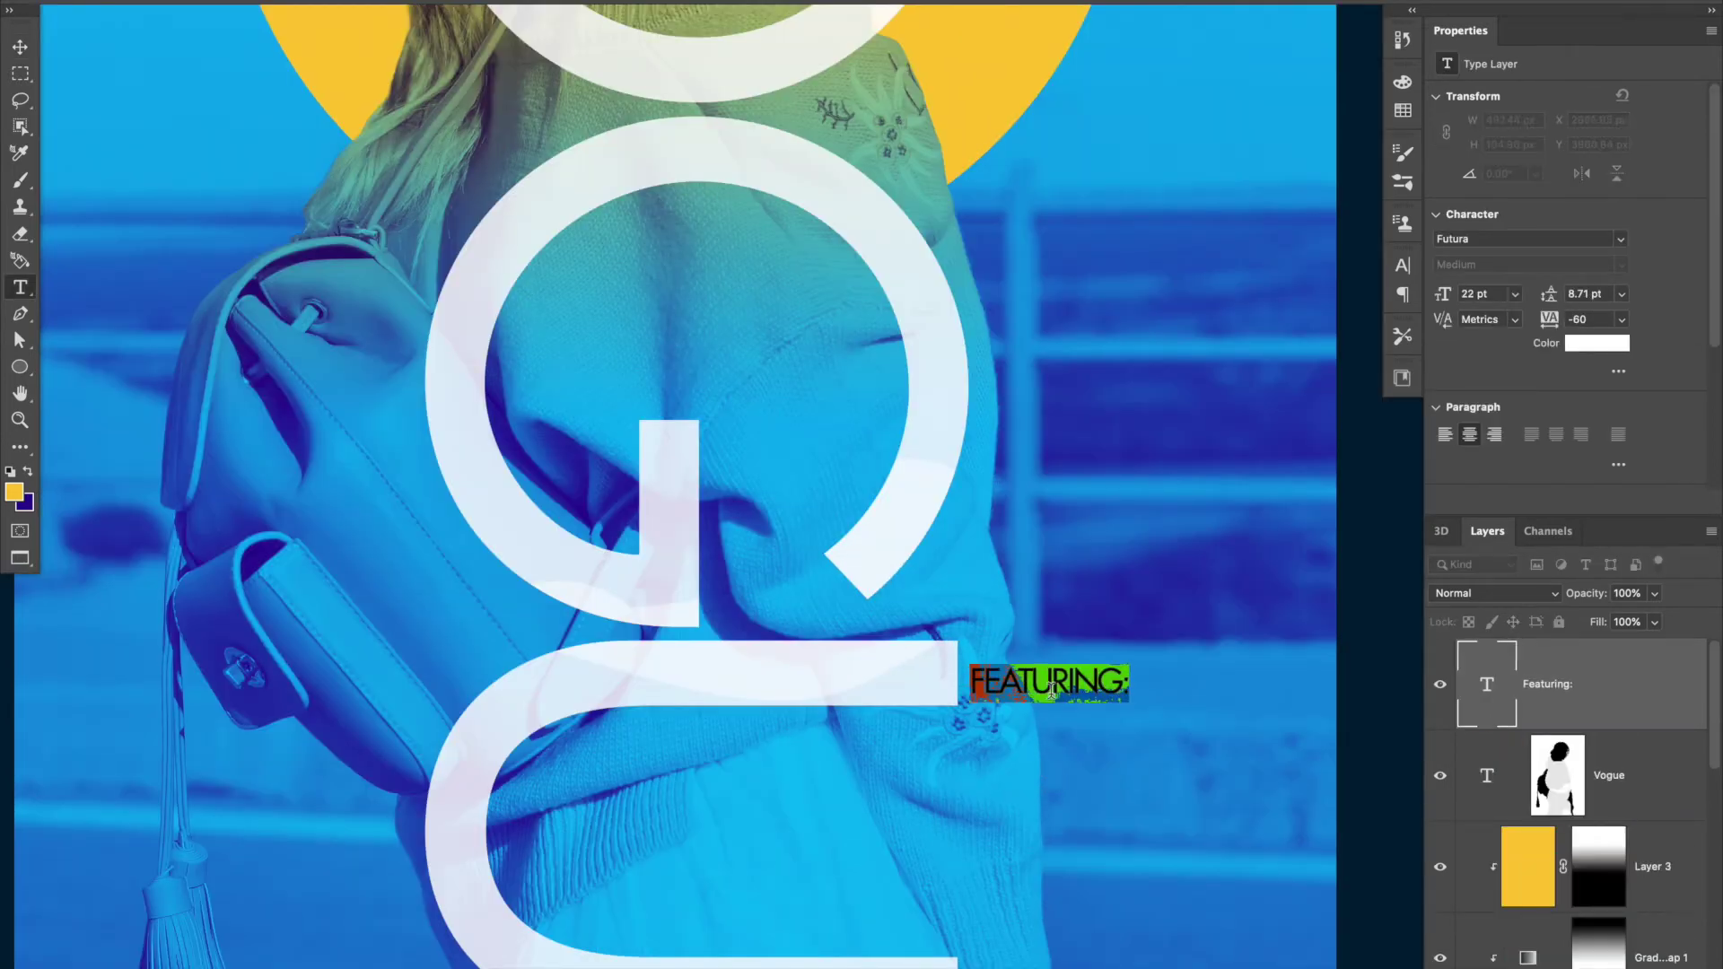
{"action": "key", "text": "alt+Right"}
{"action": "key", "text": "alt+Right"}
{"action": "key", "text": "alt+Right"}
{"action": "key", "text": "ctrl+Return"}
{"action": "key", "text": "v"}
{"action": "left_click_drag", "start_coordinate": [1049, 694], "coordinate": [1091, 673]}
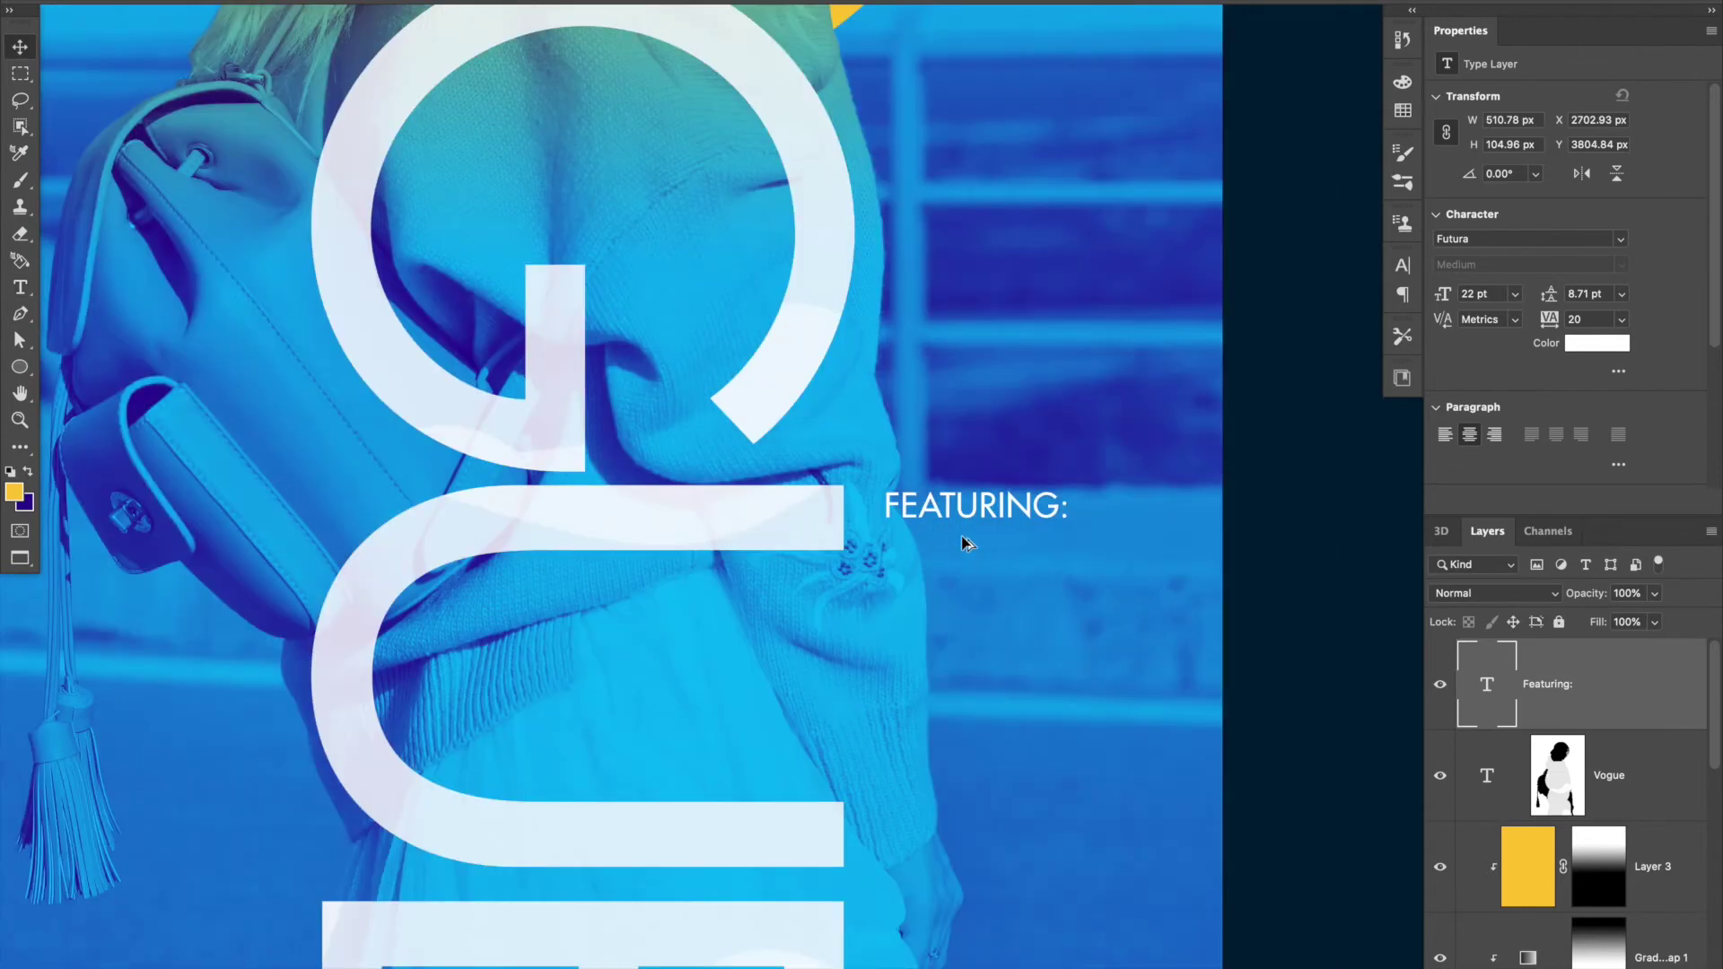
Duplicate FEATURING: below itself and retype the copy as the featured model's name.
{"action": "key", "text": "ctrl+j"}
{"action": "left_click_drag", "start_coordinate": [963, 507], "coordinate": [963, 554]}
{"action": "key", "text": "t"}
{"action": "left_click", "coordinate": [963, 553]}
{"action": "key", "text": "ctrl+a"}
{"action": "type", "text": "TAMA"}
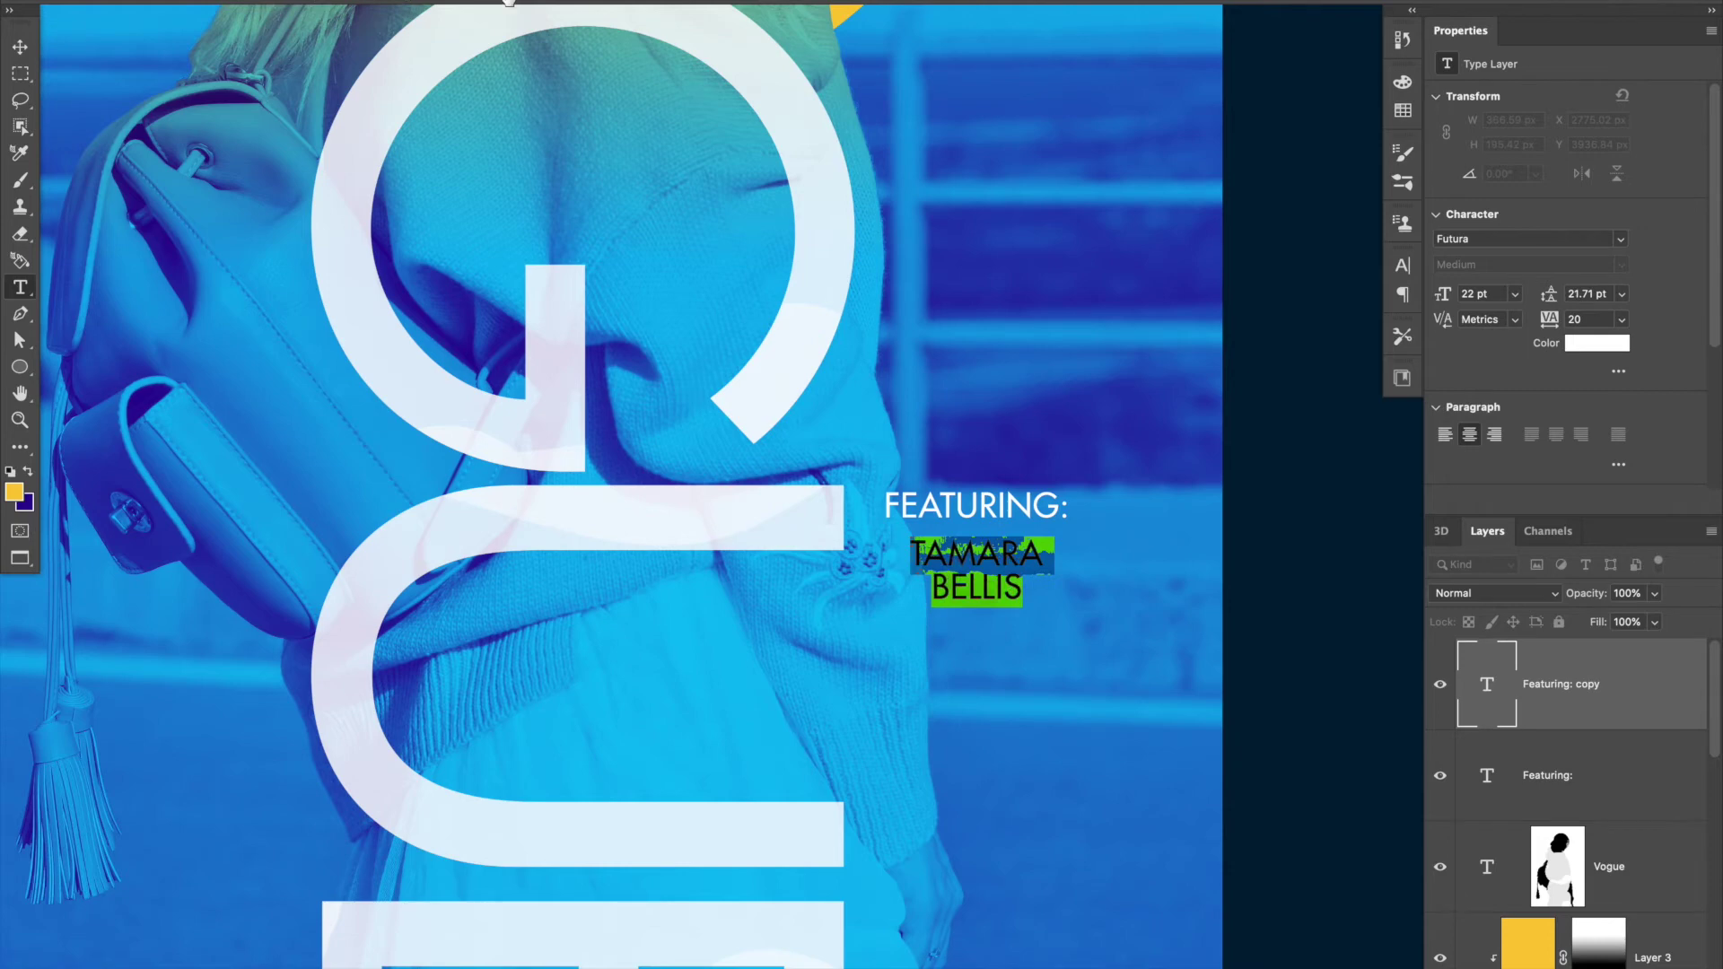
Set the name in Futura Medium, left-aligned, under FEATURING:, scaled to about 39 pt.
{"action": "left_click", "coordinate": [281, 3]}
{"action": "type", "text": "futura"}
{"action": "left_click", "coordinate": [338, 108]}
{"action": "key", "text": "ctrl+shift+l"}
{"action": "key", "text": "ctrl+Return"}
{"action": "key", "text": "v"}
{"action": "left_click_drag", "start_coordinate": [1004, 572], "coordinate": [914, 572]}
{"action": "left_click_drag", "start_coordinate": [1022, 616], "coordinate": [1145, 664]}
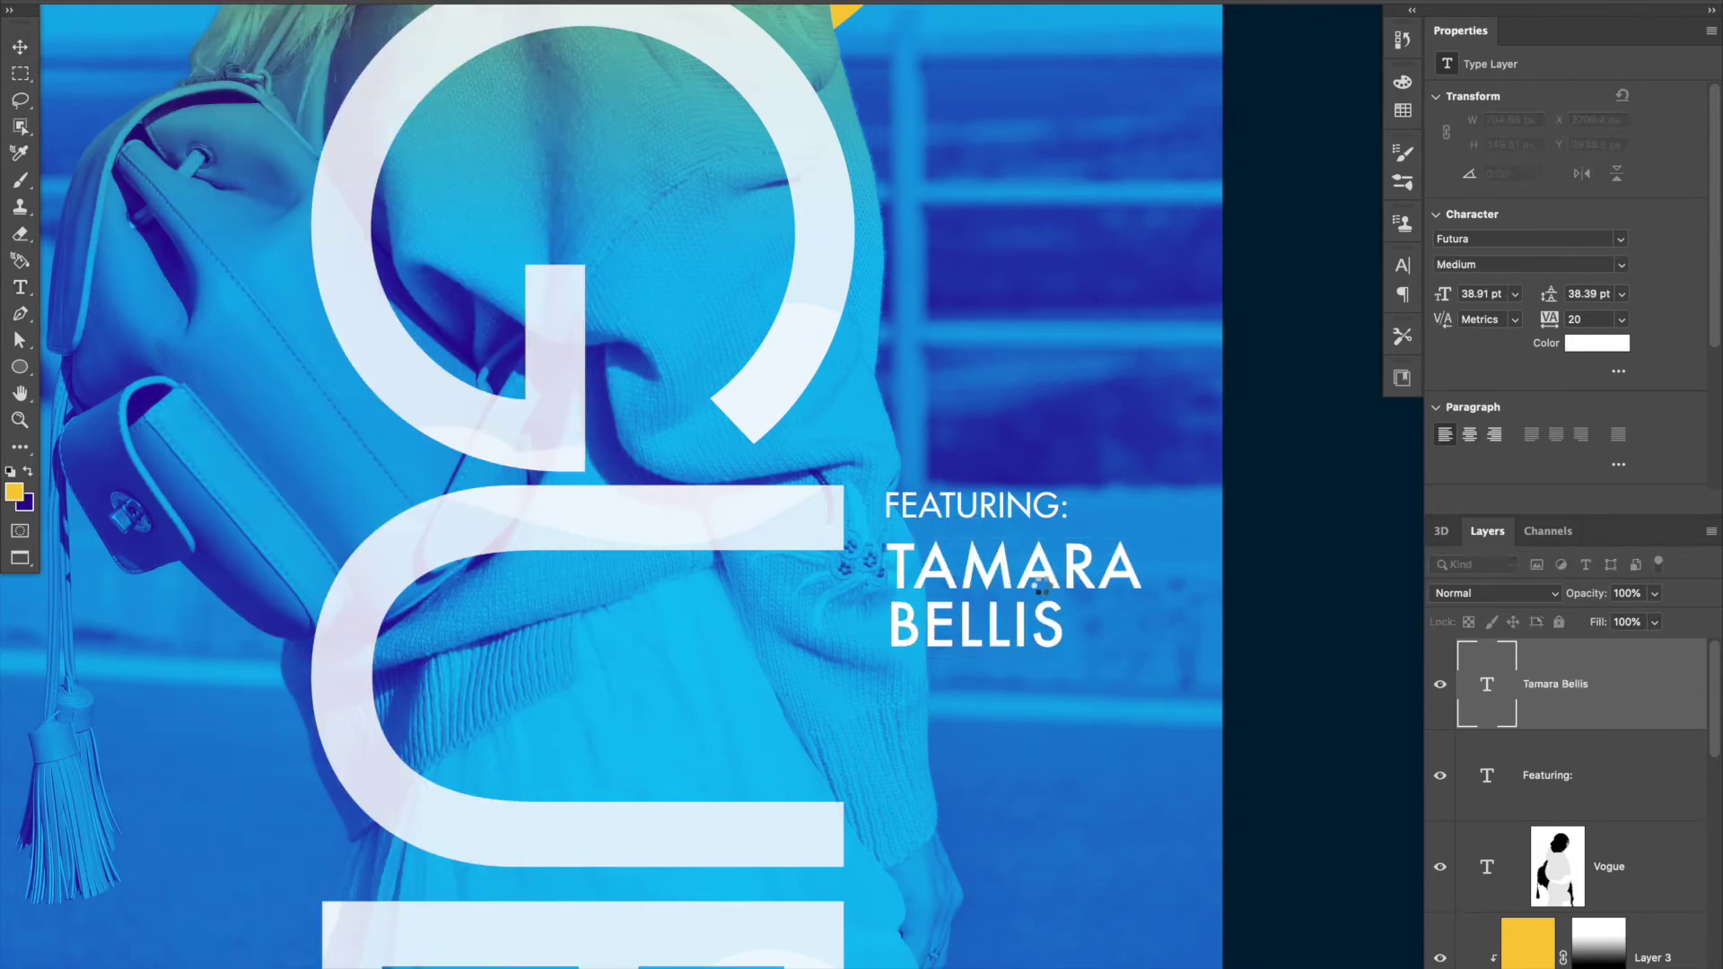
Select the Vogue lettering layer.
{"action": "scroll", "coordinate": [1041, 585], "scroll_direction": "down", "scroll_amount": 3}
{"action": "scroll", "coordinate": [924, 448], "scroll_direction": "down", "scroll_amount": 2}
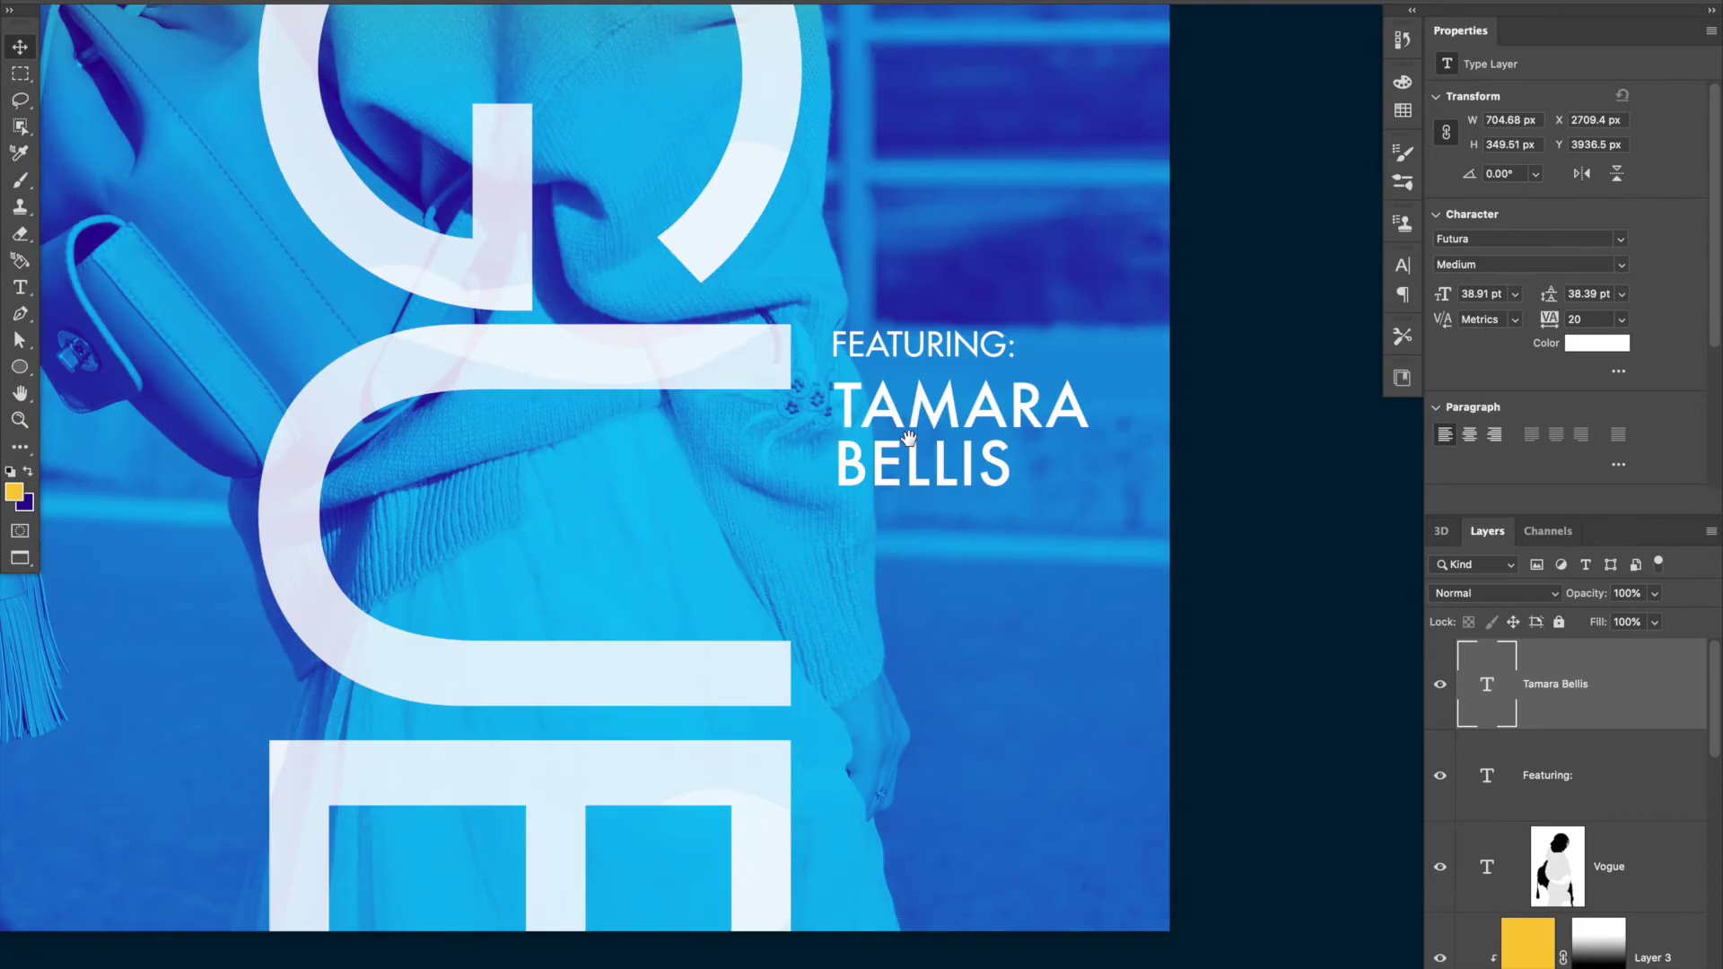
{"action": "scroll", "coordinate": [906, 464], "scroll_direction": "down", "scroll_amount": 2}
{"action": "left_click", "coordinate": [888, 498], "text": "ctrl"}
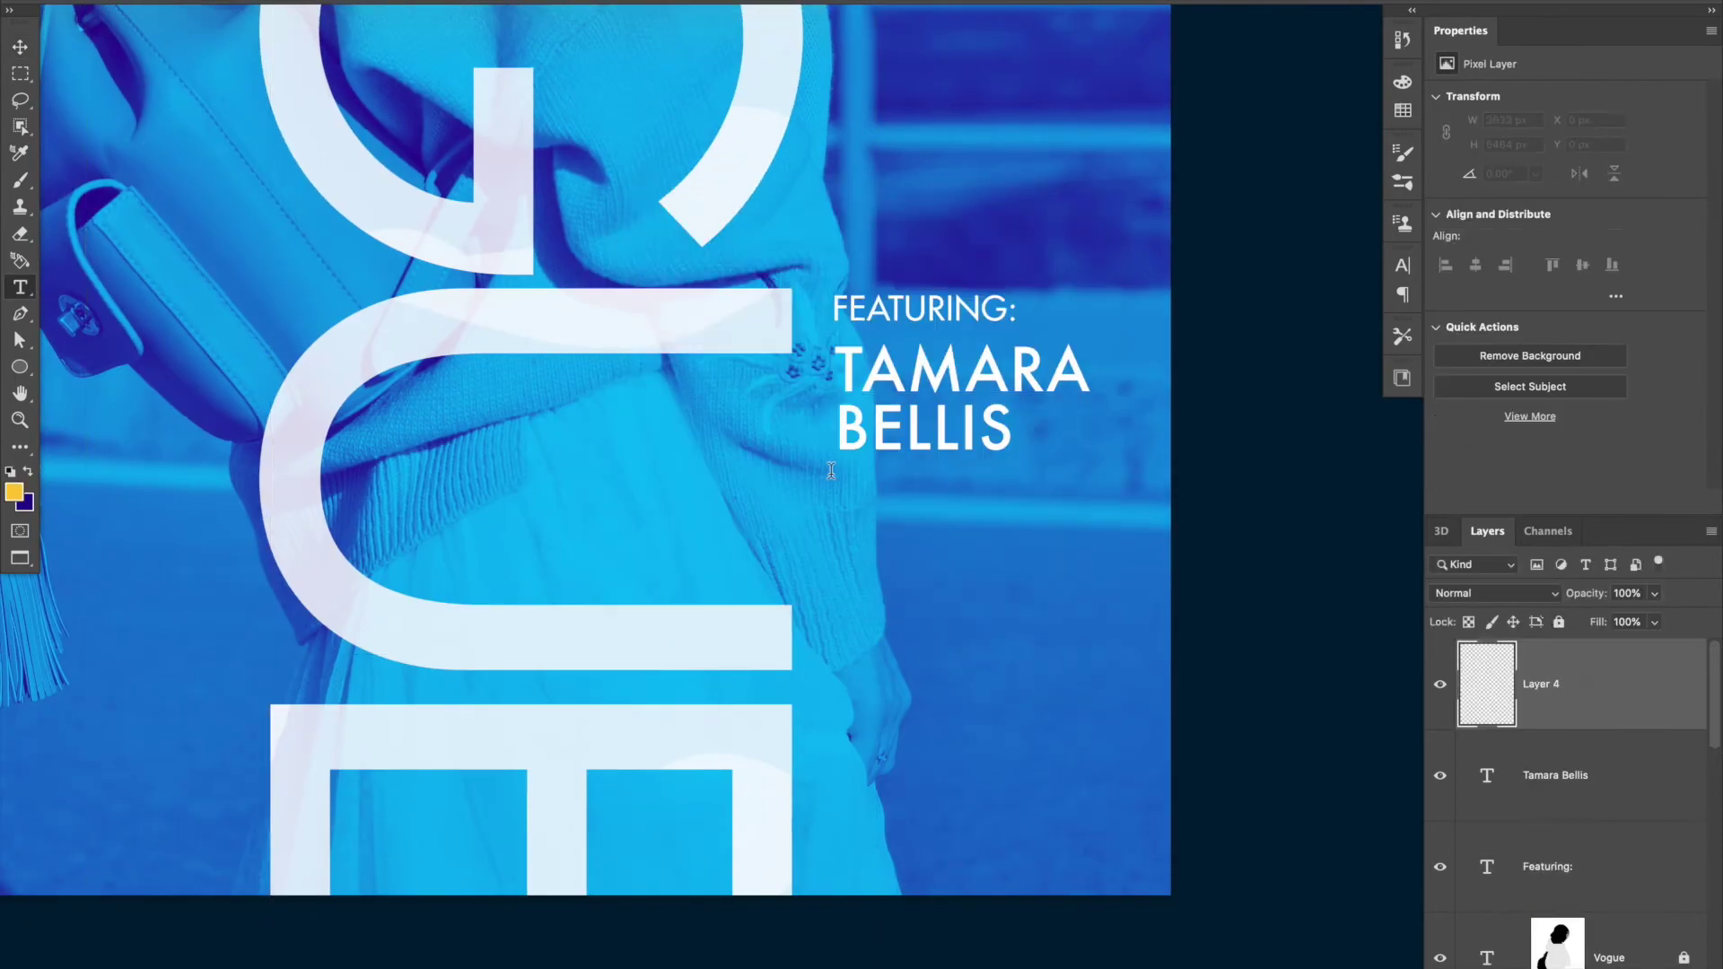
Create a Lorem Ipsum paragraph box and widen its tracking and leading.
{"action": "mouse_move", "coordinate": [1112, 549]}
{"action": "left_mouse_down"}
{"action": "mouse_move", "coordinate": [834, 704]}
{"action": "mouse_move", "coordinate": [907, 616]}
{"action": "left_mouse_up"}
{"action": "key", "text": "ctrl+Return"}
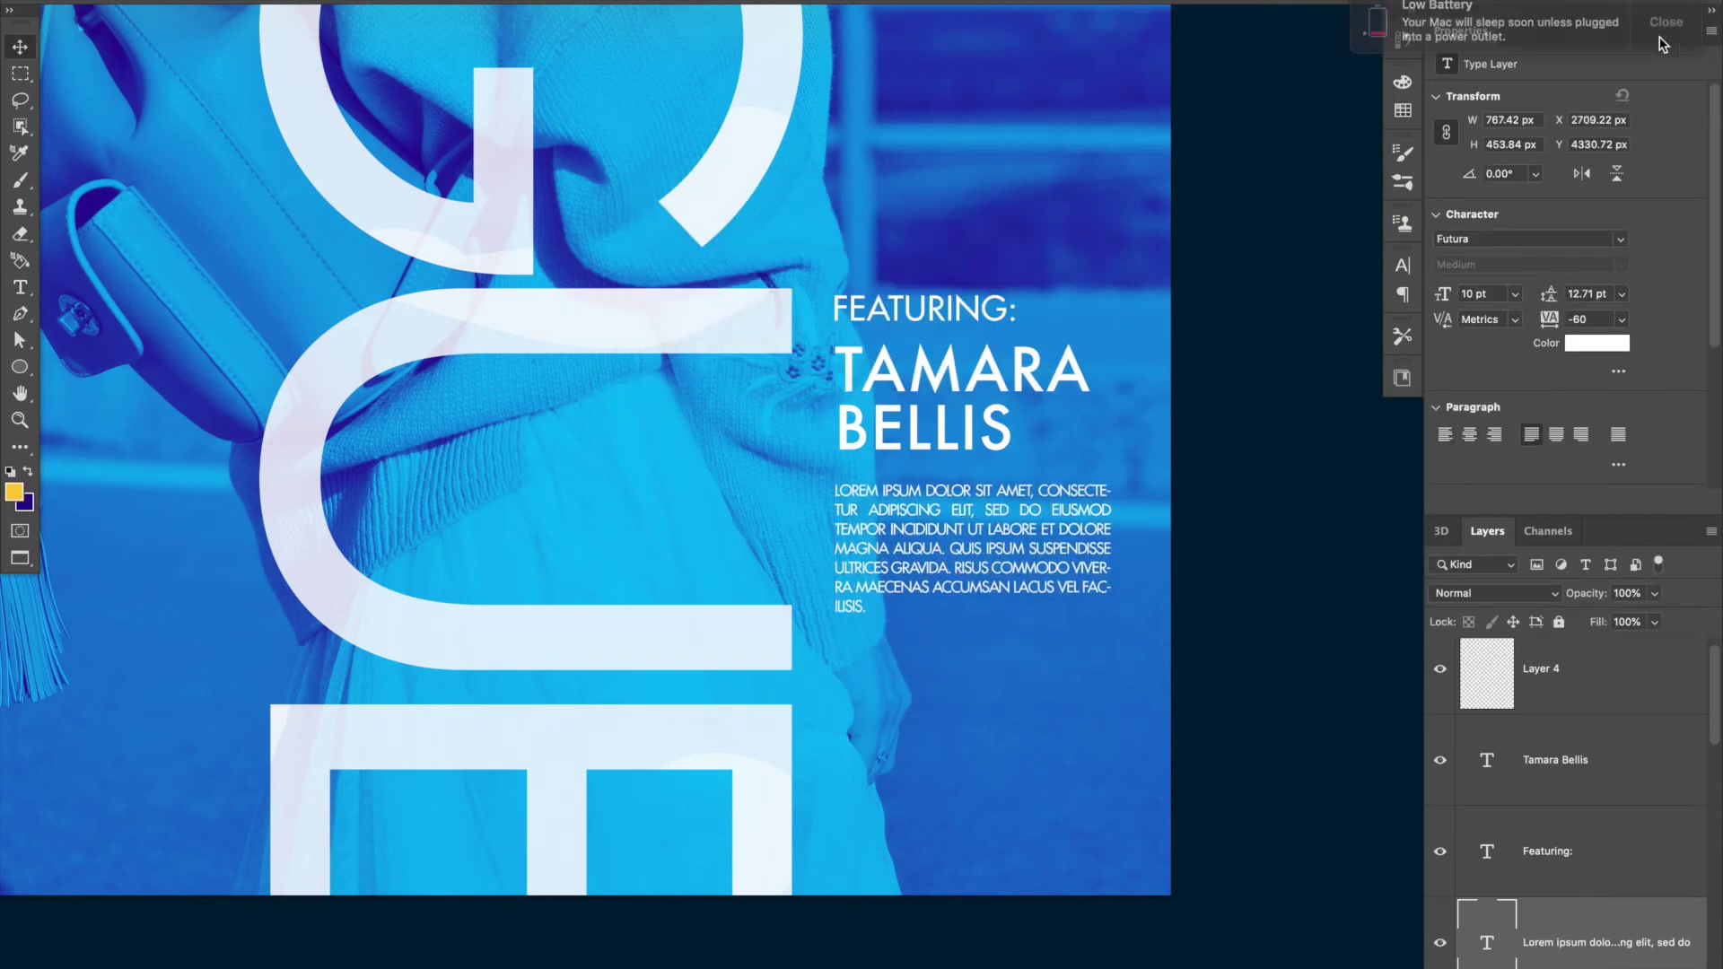
{"action": "key", "text": "ctrl+a"}
{"action": "key", "text": "alt+Right"}
{"action": "key", "text": "alt+Right"}
{"action": "key", "text": "alt+Right"}
{"action": "key", "text": "alt+Down"}
{"action": "key", "text": "ctrl+Return"}
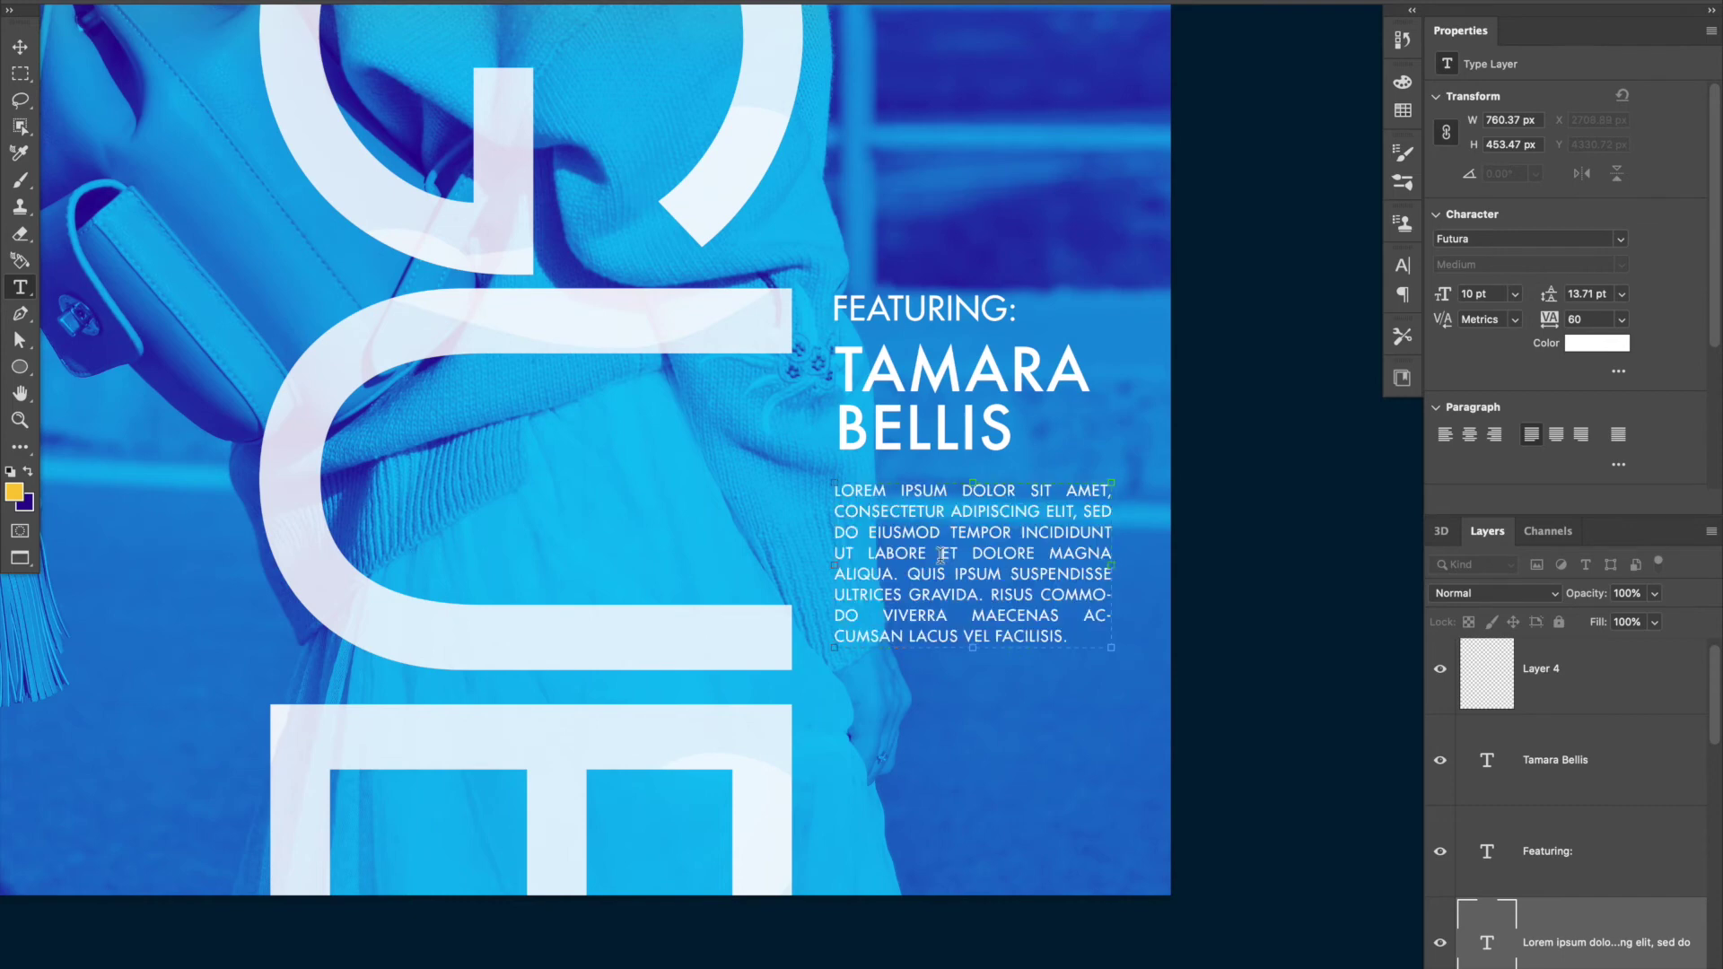
Increase the body text leading further and narrow the paragraph box.
{"action": "left_click", "coordinate": [913, 462]}
{"action": "key", "text": "ctrl+a"}
{"action": "key", "text": "alt+Down"}
{"action": "key", "text": "ctrl+Return"}
{"action": "left_click_drag", "start_coordinate": [1111, 595], "coordinate": [1091, 595]}
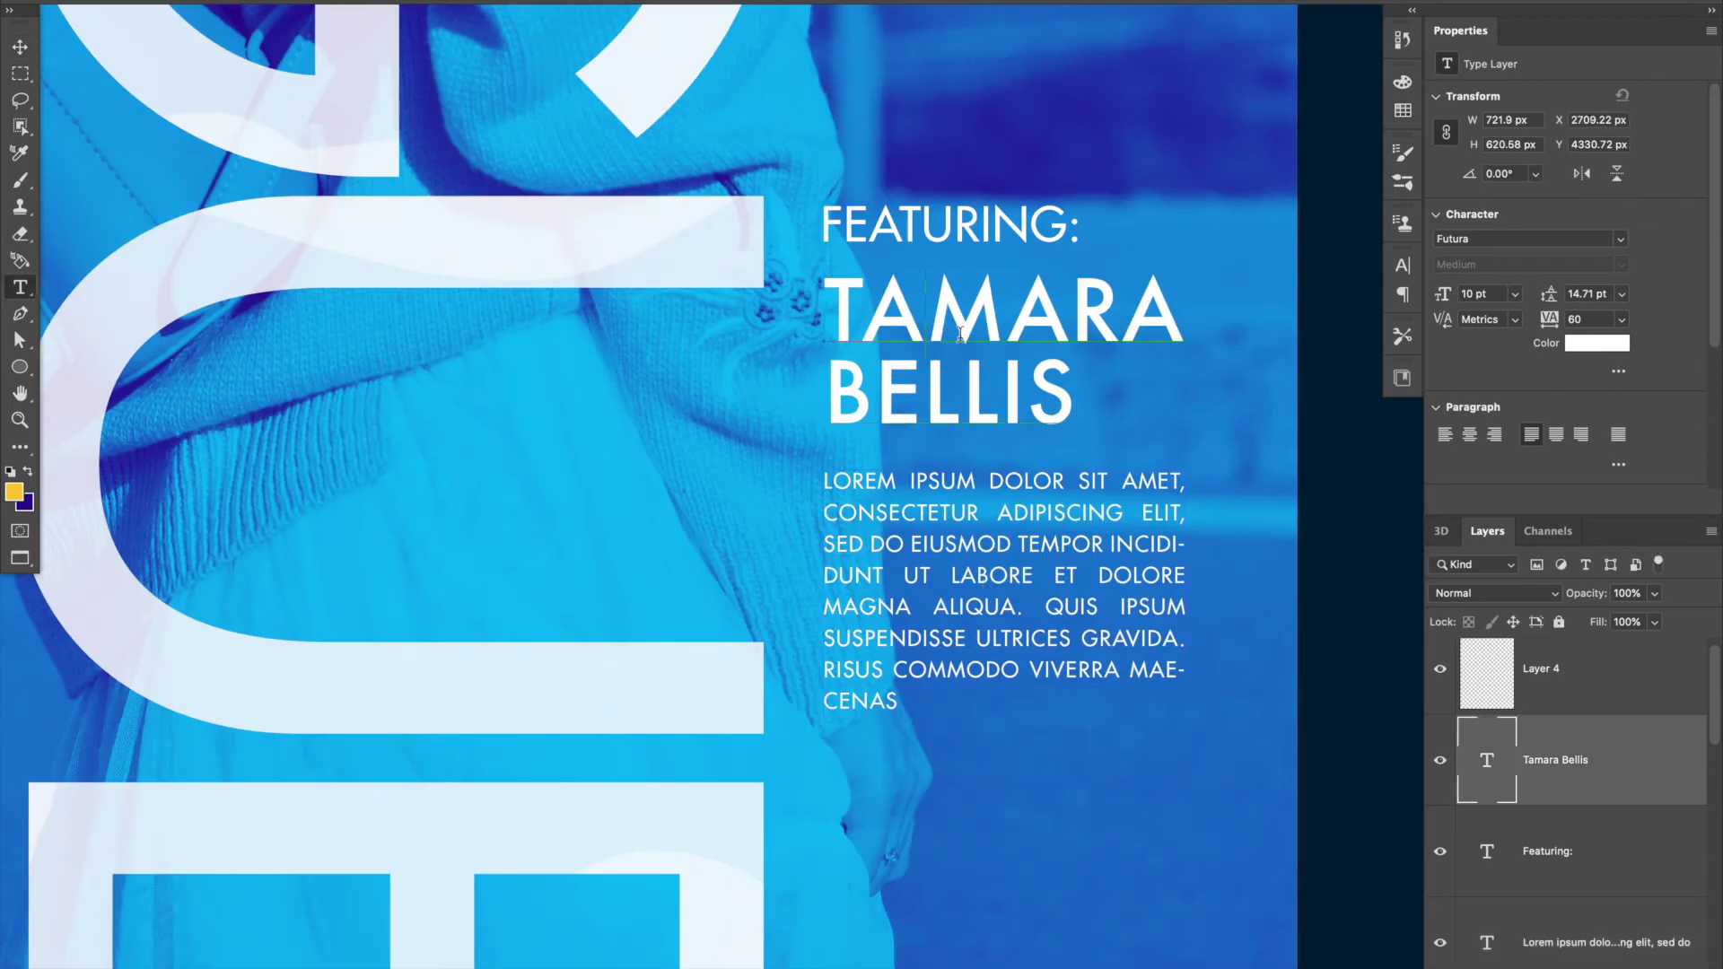
Tighten TAMARA BELLIS line spacing and move the body text up beneath it.
{"action": "double_click", "coordinate": [1011, 327]}
{"action": "key", "text": "alt+Up"}
{"action": "key", "text": "ctrl+Return"}
{"action": "left_click_drag", "start_coordinate": [927, 515], "coordinate": [927, 489]}
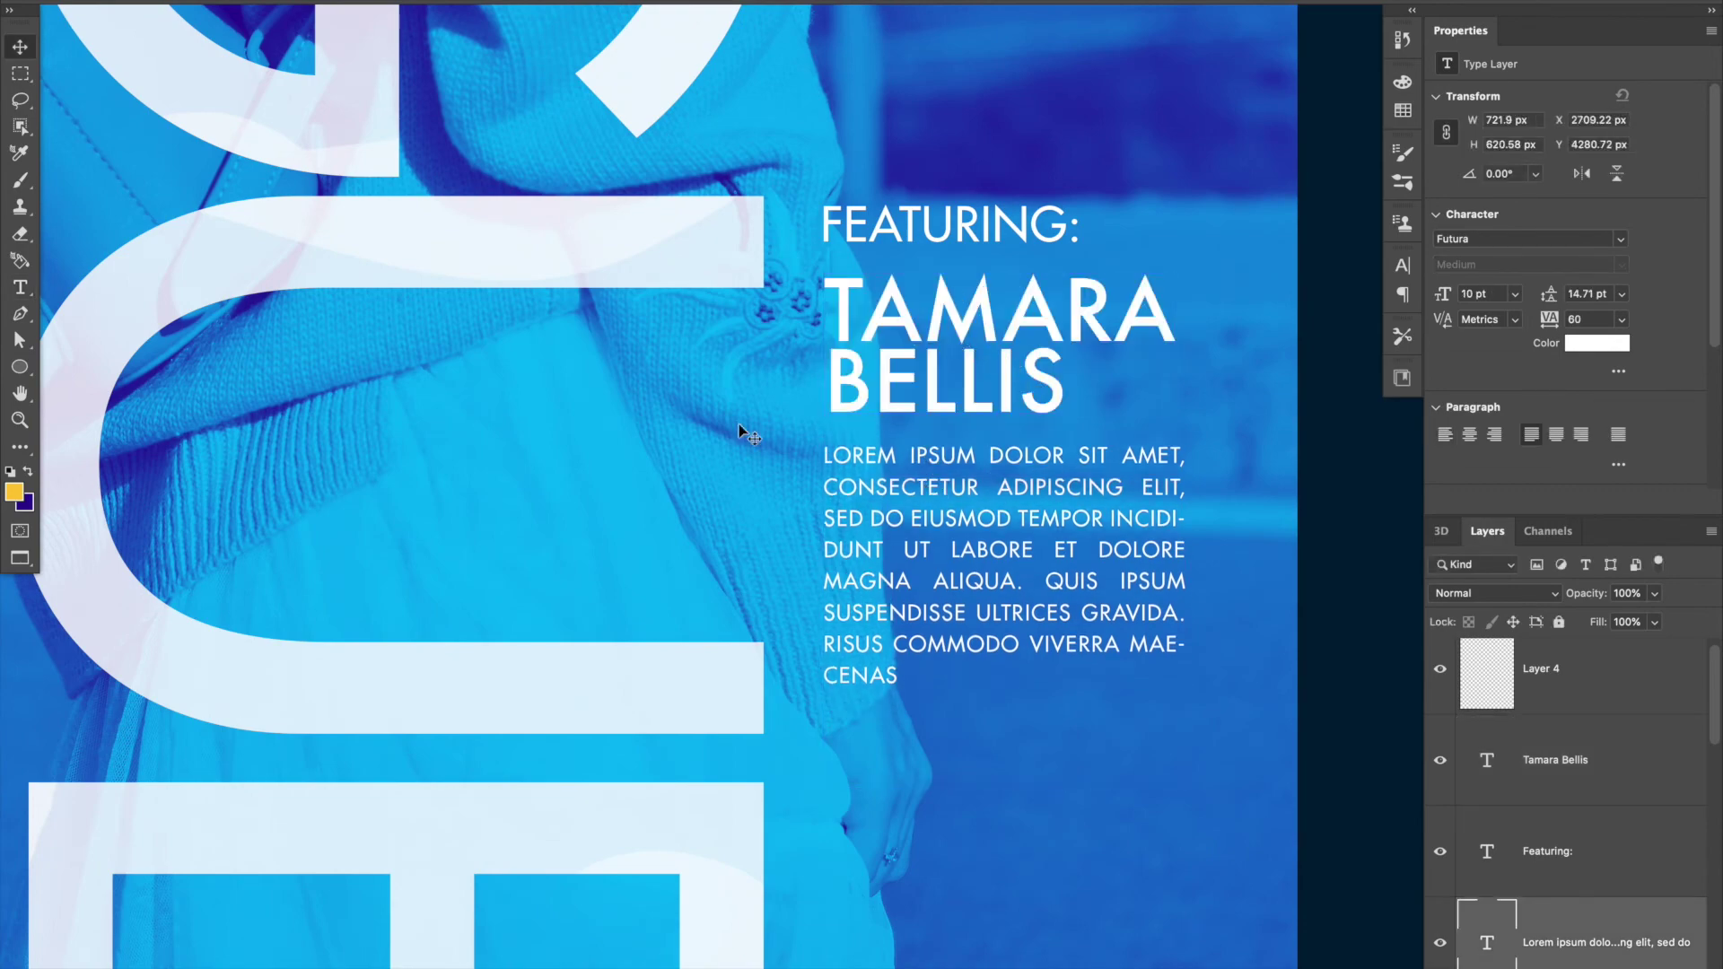
Show rulers and guides and zoom in on the heading text.
{"action": "scroll", "coordinate": [742, 433], "scroll_direction": "down", "scroll_amount": 3}
{"action": "scroll", "coordinate": [538, 359], "scroll_direction": "up", "scroll_amount": 5}
{"action": "scroll", "coordinate": [339, 307], "scroll_direction": "down", "scroll_amount": 2}
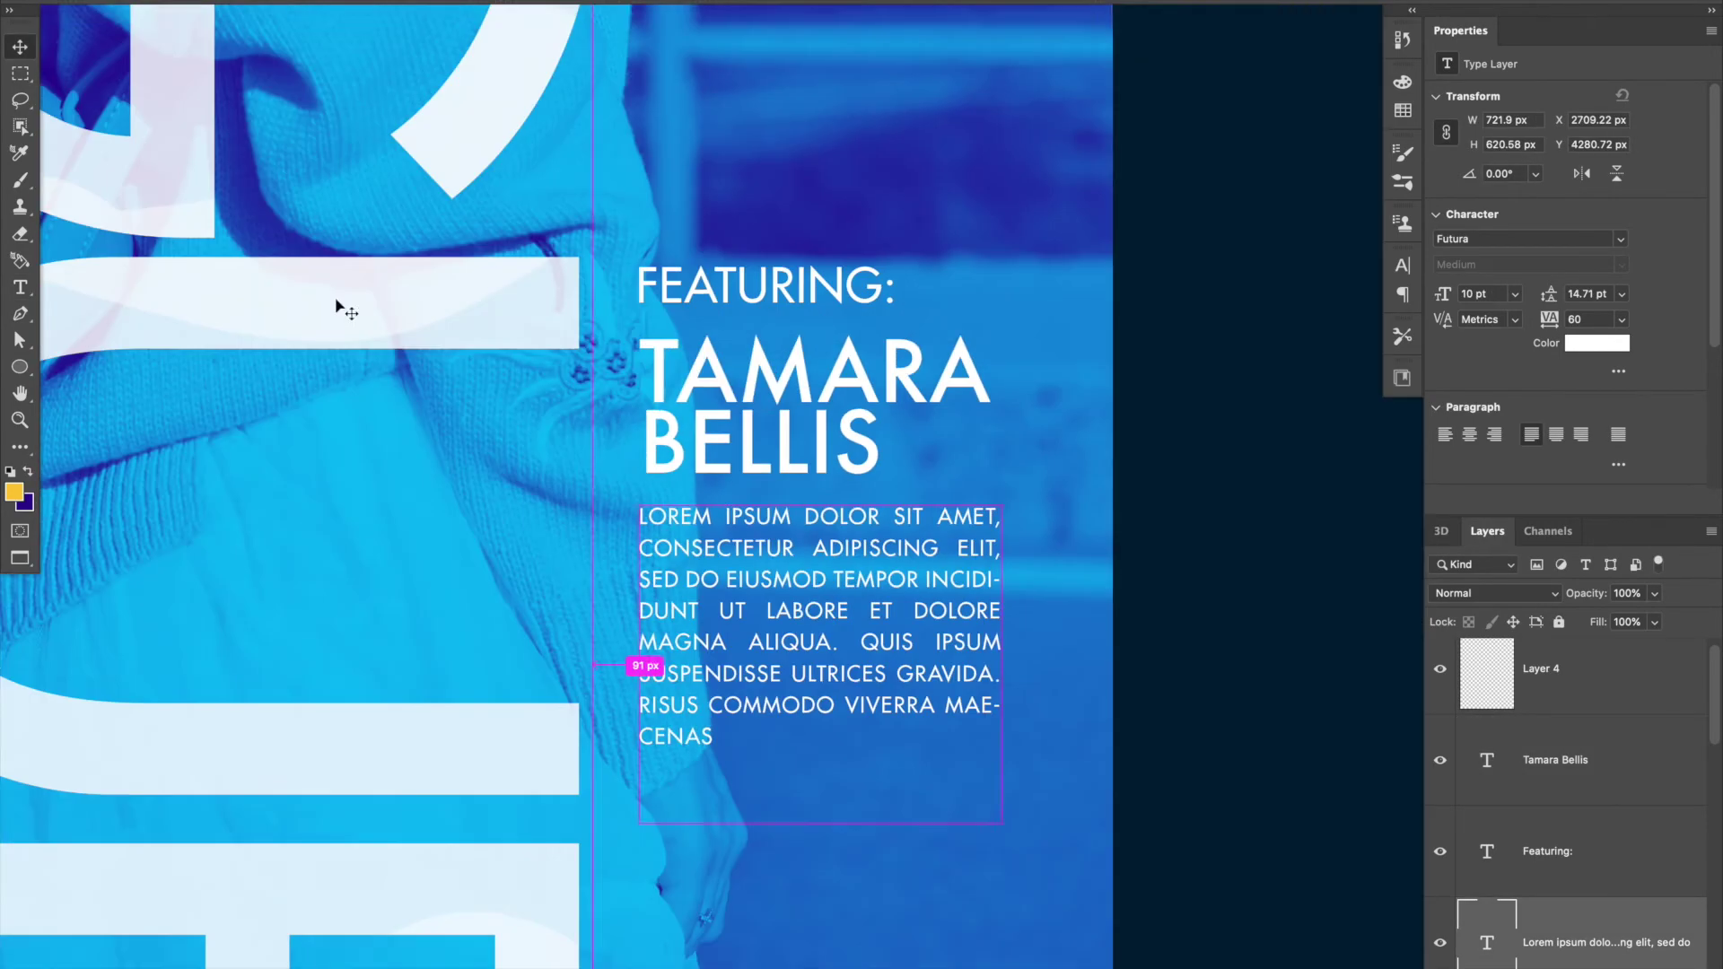
{"action": "key", "text": "ctrl+r"}
{"action": "key", "text": "ctrl+semicolon"}
{"action": "scroll", "coordinate": [538, 404], "scroll_direction": "up", "scroll_amount": 2}
{"action": "scroll", "coordinate": [679, 449], "scroll_direction": "up", "scroll_amount": 2}
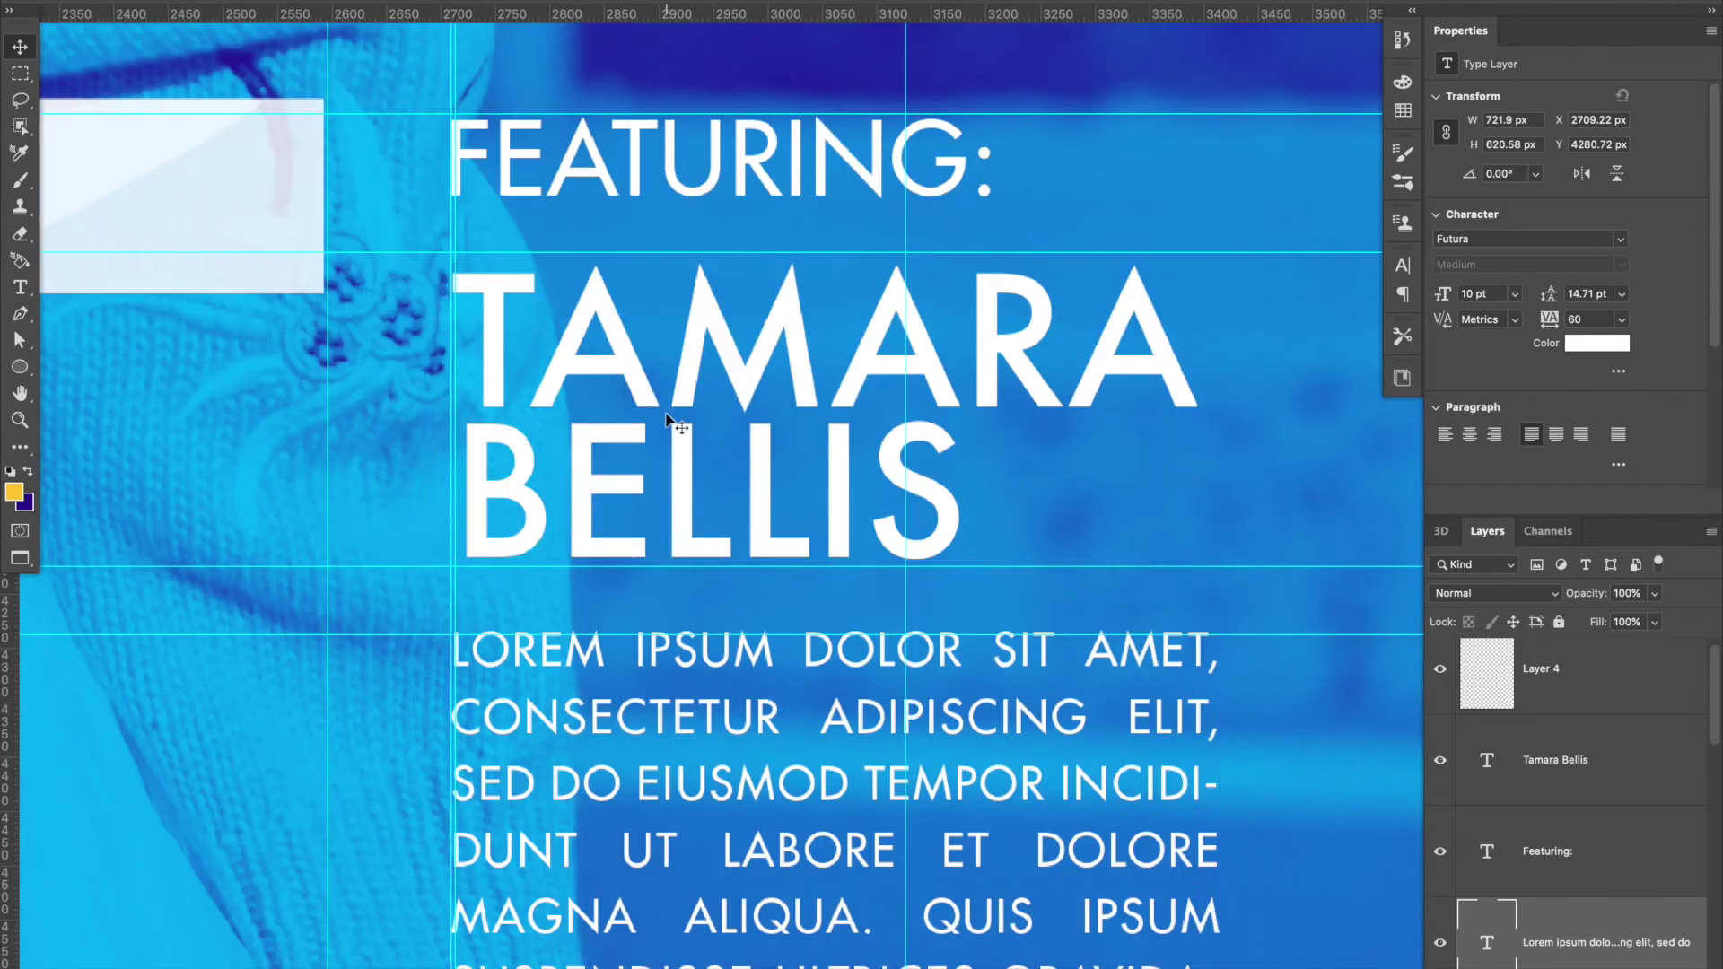
Tighten BELLIS lettering with kerning -60 and tracking -20.
{"action": "double_click", "coordinate": [522, 496]}
{"action": "key", "text": "alt+Left"}
{"action": "key", "text": "alt+Left"}
{"action": "key", "text": "alt+Left"}
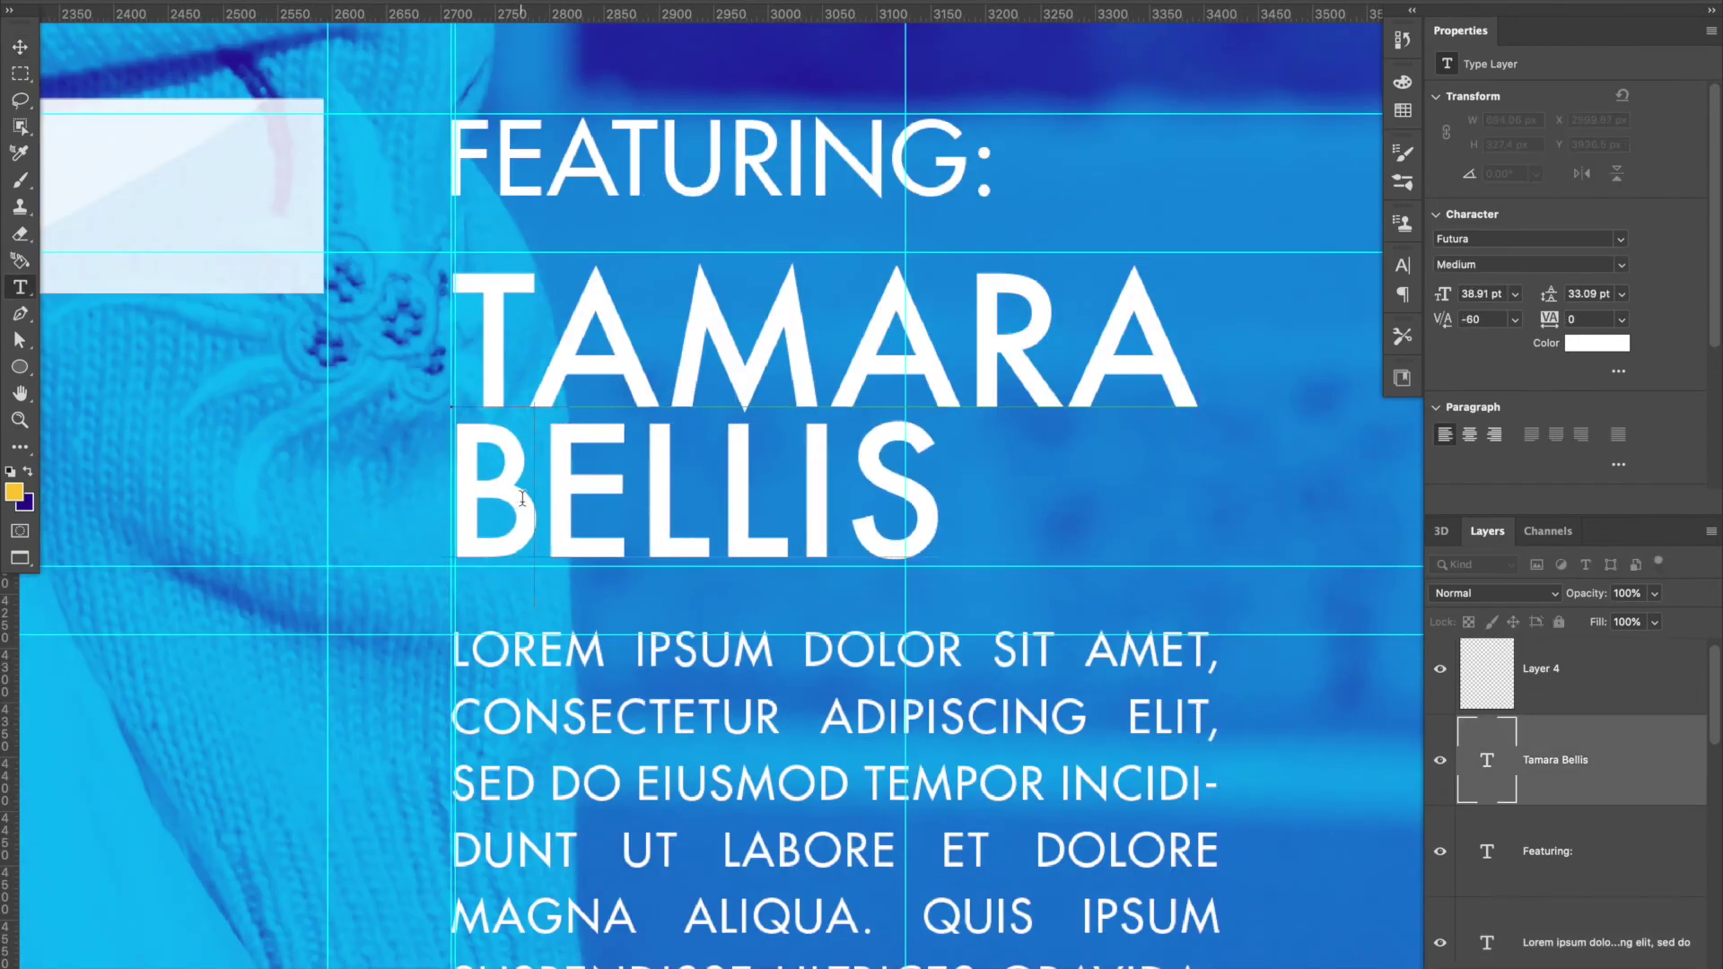
{"action": "key", "text": "ctrl+a"}
{"action": "key", "text": "alt+Left"}
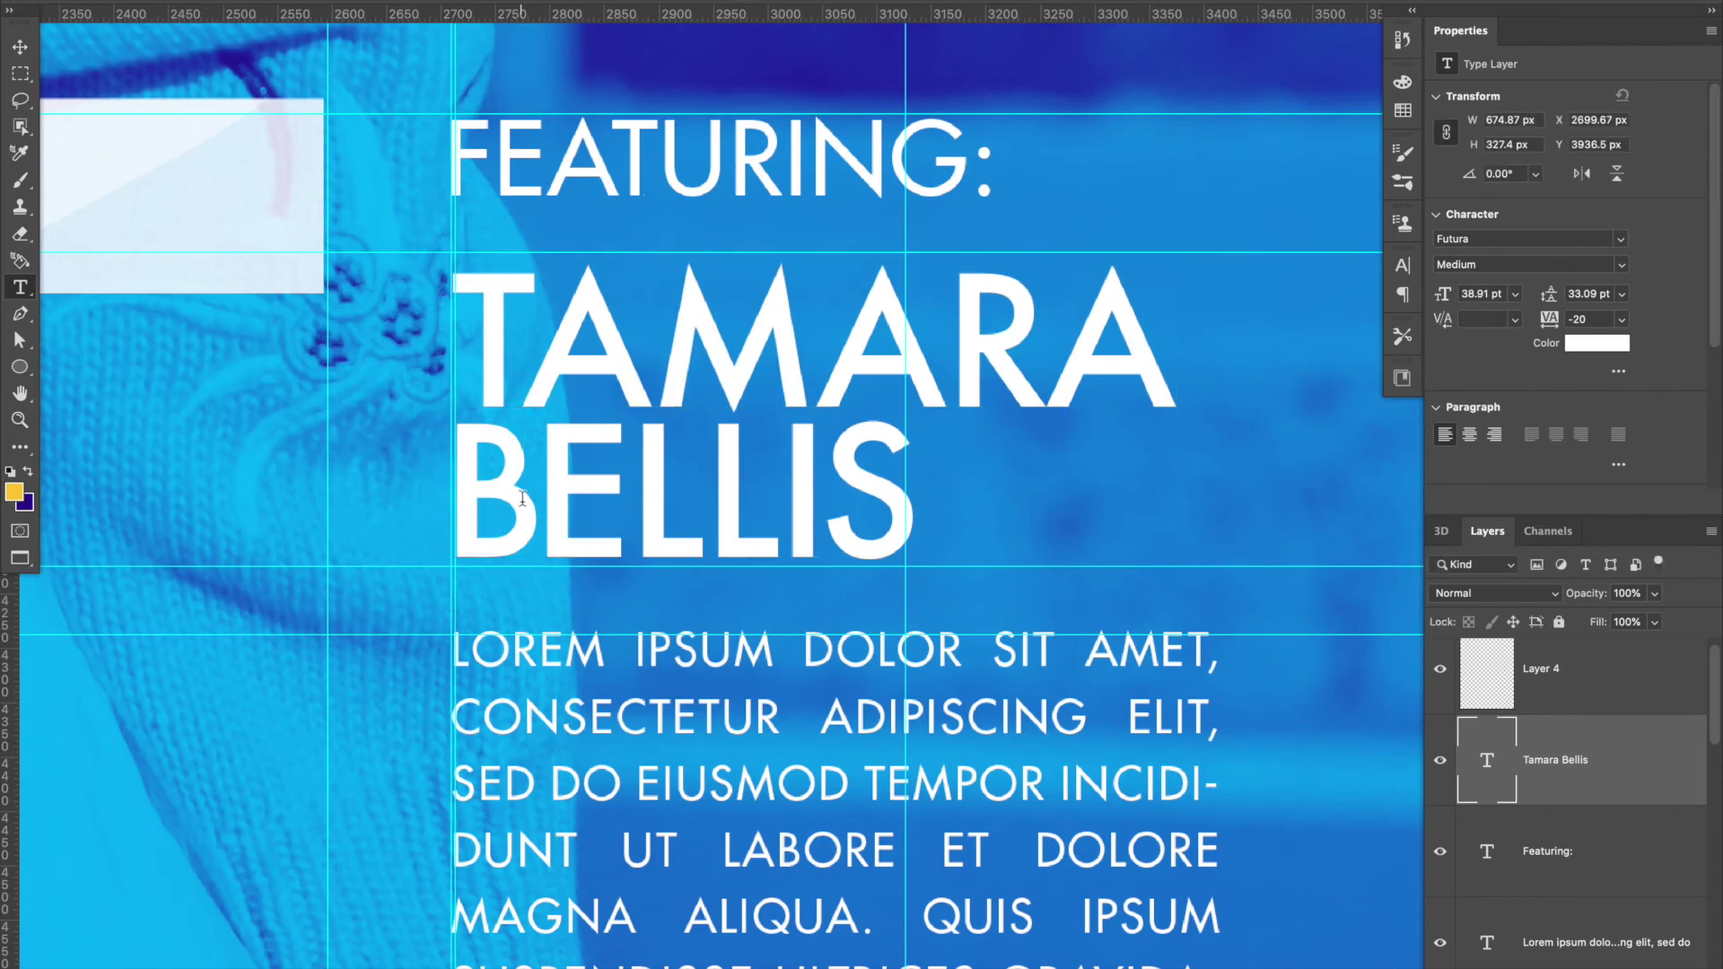
{"action": "key", "text": "ctrl+Return"}
{"action": "key", "text": "v"}
{"action": "key", "text": "ctrl+minus"}
{"action": "key", "text": "ctrl+minus"}
{"action": "key", "text": "ctrl+semicolon"}
Shift FEATURING: right and up so it lines up with the name.
{"action": "left_click_drag", "start_coordinate": [775, 418], "coordinate": [784, 422]}
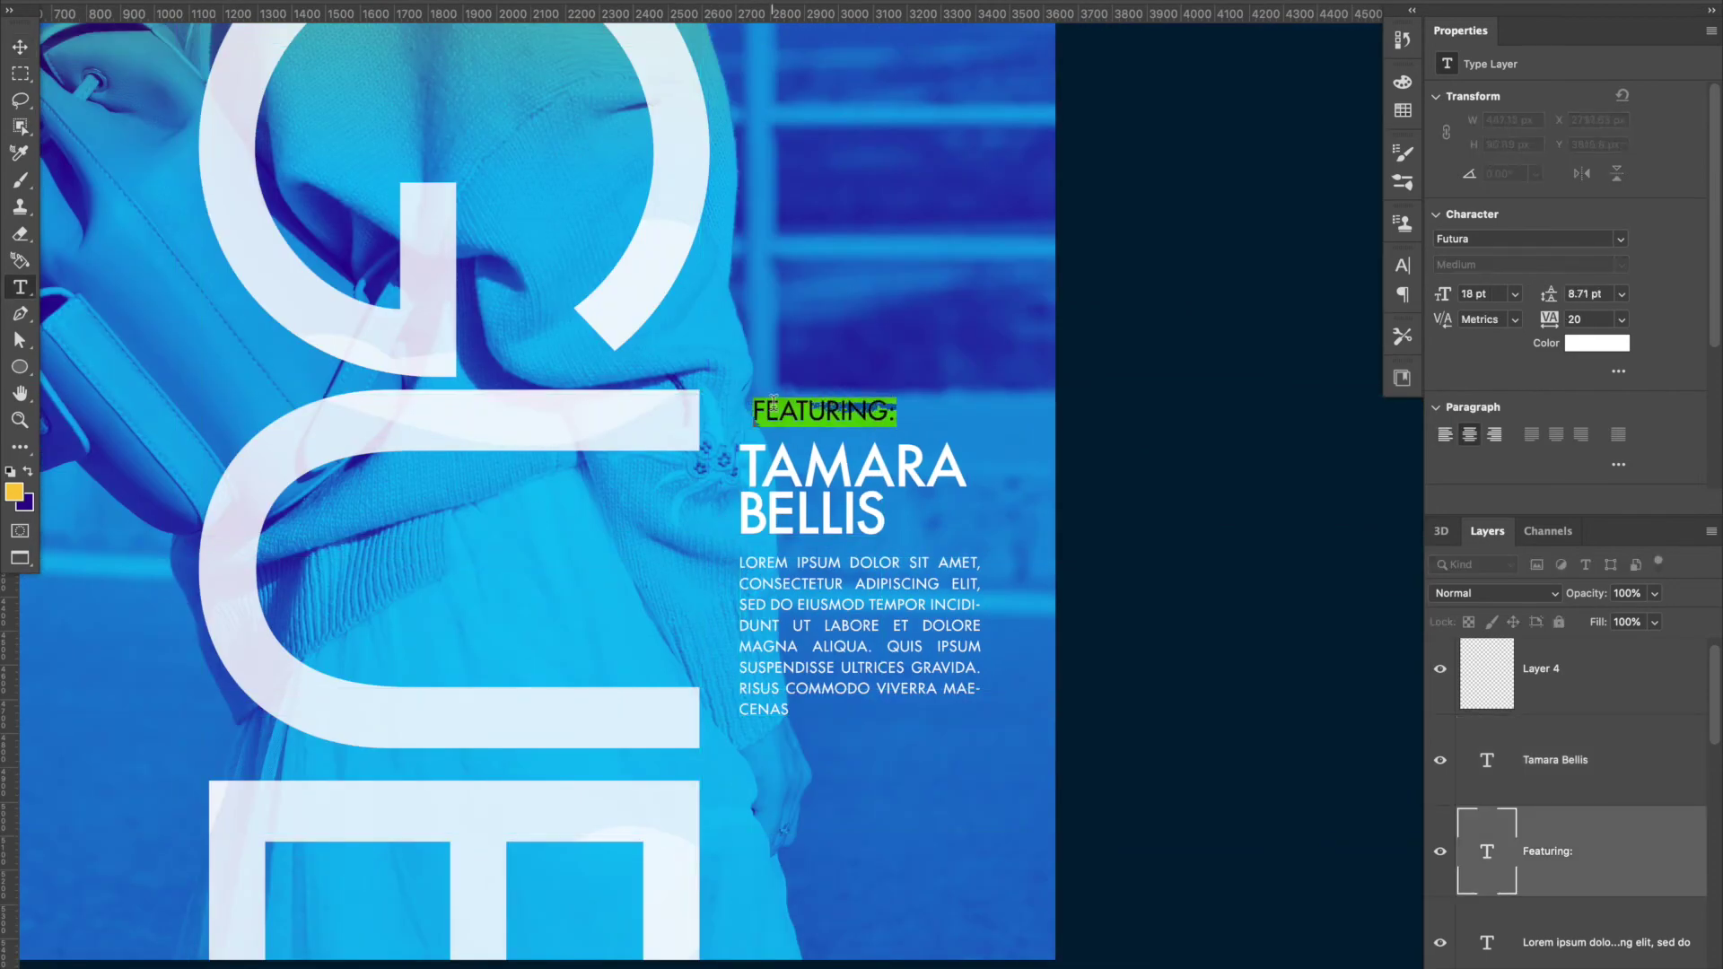
{"action": "key", "text": "shift+Left"}
{"action": "key", "text": "shift+Up"}
{"action": "key", "text": "ctrl+semicolon"}
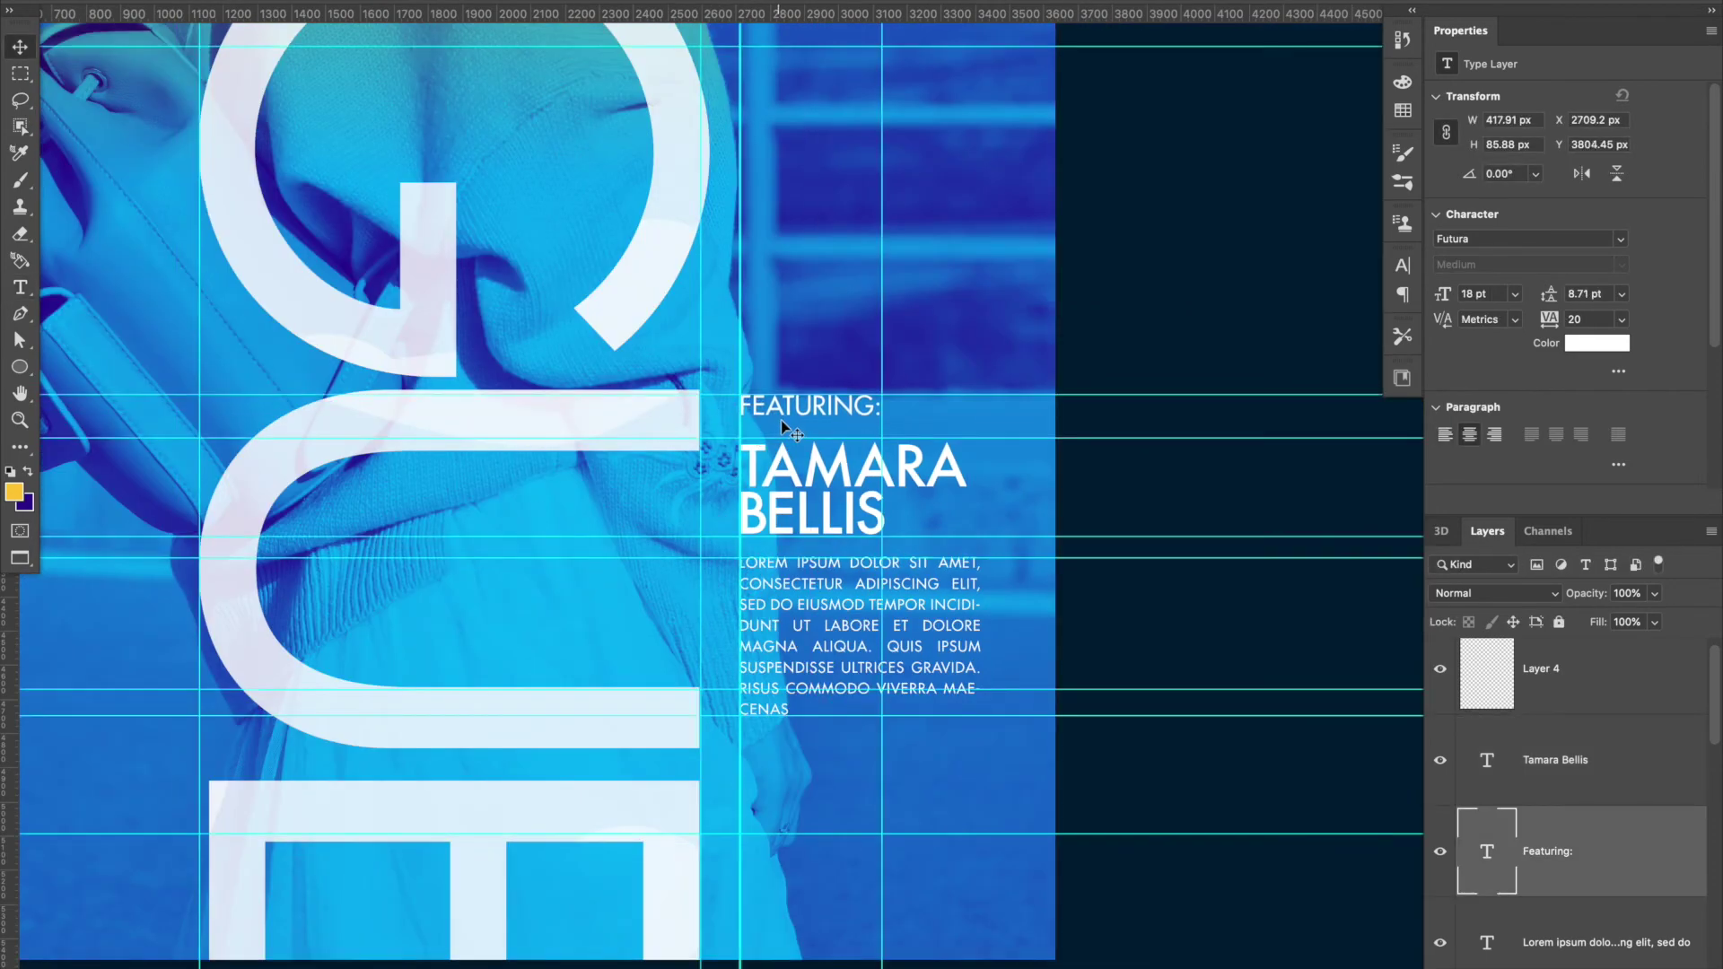
{"action": "left_click", "coordinate": [790, 467]}
{"action": "scroll", "coordinate": [923, 503], "scroll_direction": "down", "scroll_amount": 1}
{"action": "scroll", "coordinate": [863, 572], "scroll_direction": "up", "scroll_amount": 3}
Toggle All Caps off and back on for the body text.
{"action": "left_click", "coordinate": [843, 524]}
{"action": "double_click", "coordinate": [844, 524]}
{"action": "left_click", "coordinate": [1403, 265]}
{"action": "left_click", "coordinate": [1229, 410]}
{"action": "left_click", "coordinate": [1257, 258]}
{"action": "scroll", "coordinate": [984, 515], "scroll_direction": "down", "scroll_amount": 1}
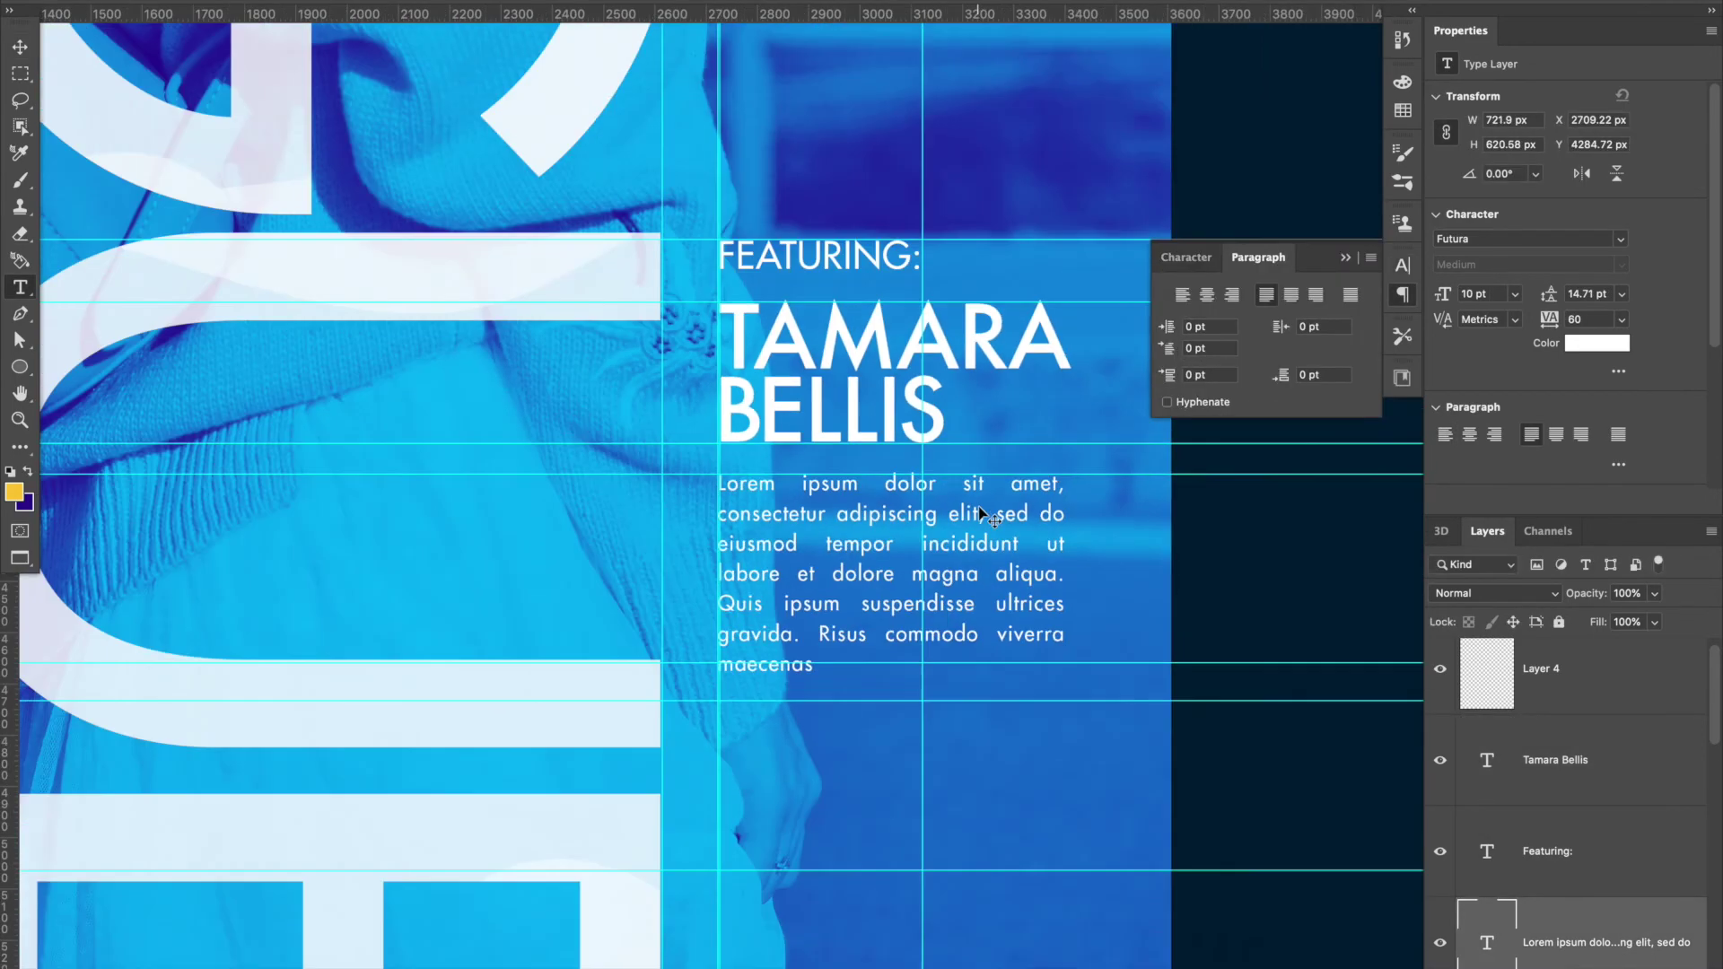
{"action": "scroll", "coordinate": [985, 514], "scroll_direction": "down", "scroll_amount": 2}
{"action": "left_click", "coordinate": [1186, 257]}
{"action": "left_click", "coordinate": [1229, 411]}
Preview the poster with its plus-sign accents in full-screen mode.
{"action": "scroll", "coordinate": [915, 588], "scroll_direction": "up", "scroll_amount": 1}
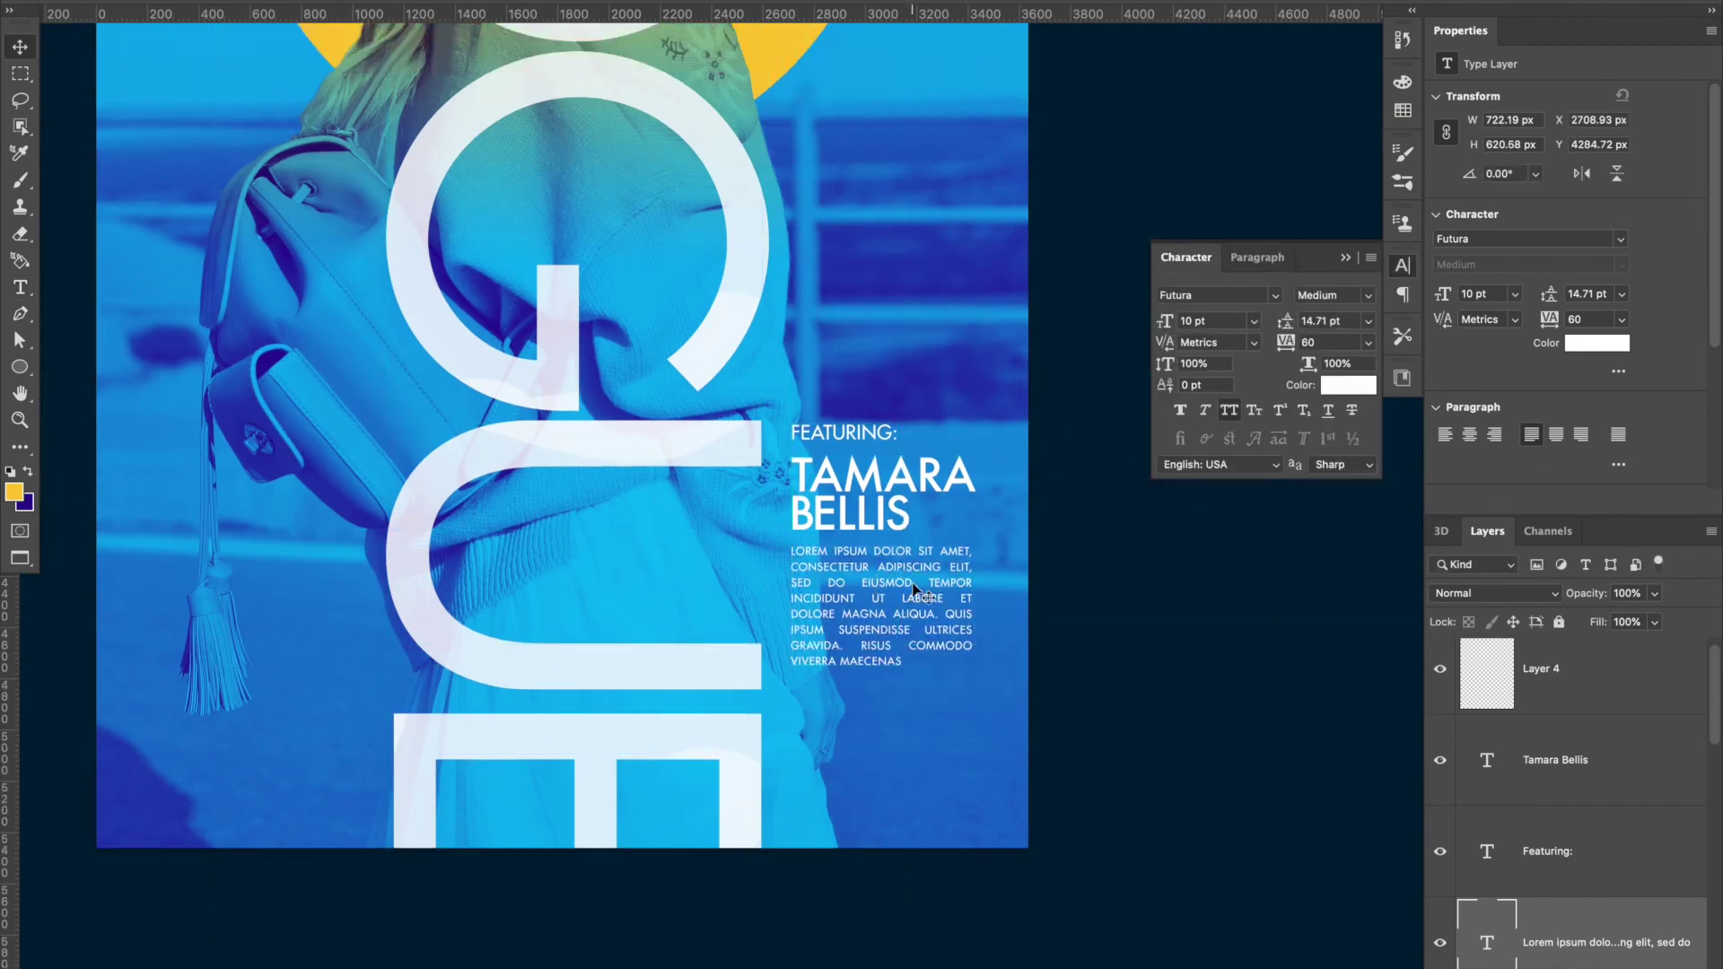
{"action": "scroll", "coordinate": [915, 588], "scroll_direction": "down", "scroll_amount": 2}
{"action": "scroll", "coordinate": [817, 449], "scroll_direction": "down", "scroll_amount": 2}
{"action": "key", "text": "f"}
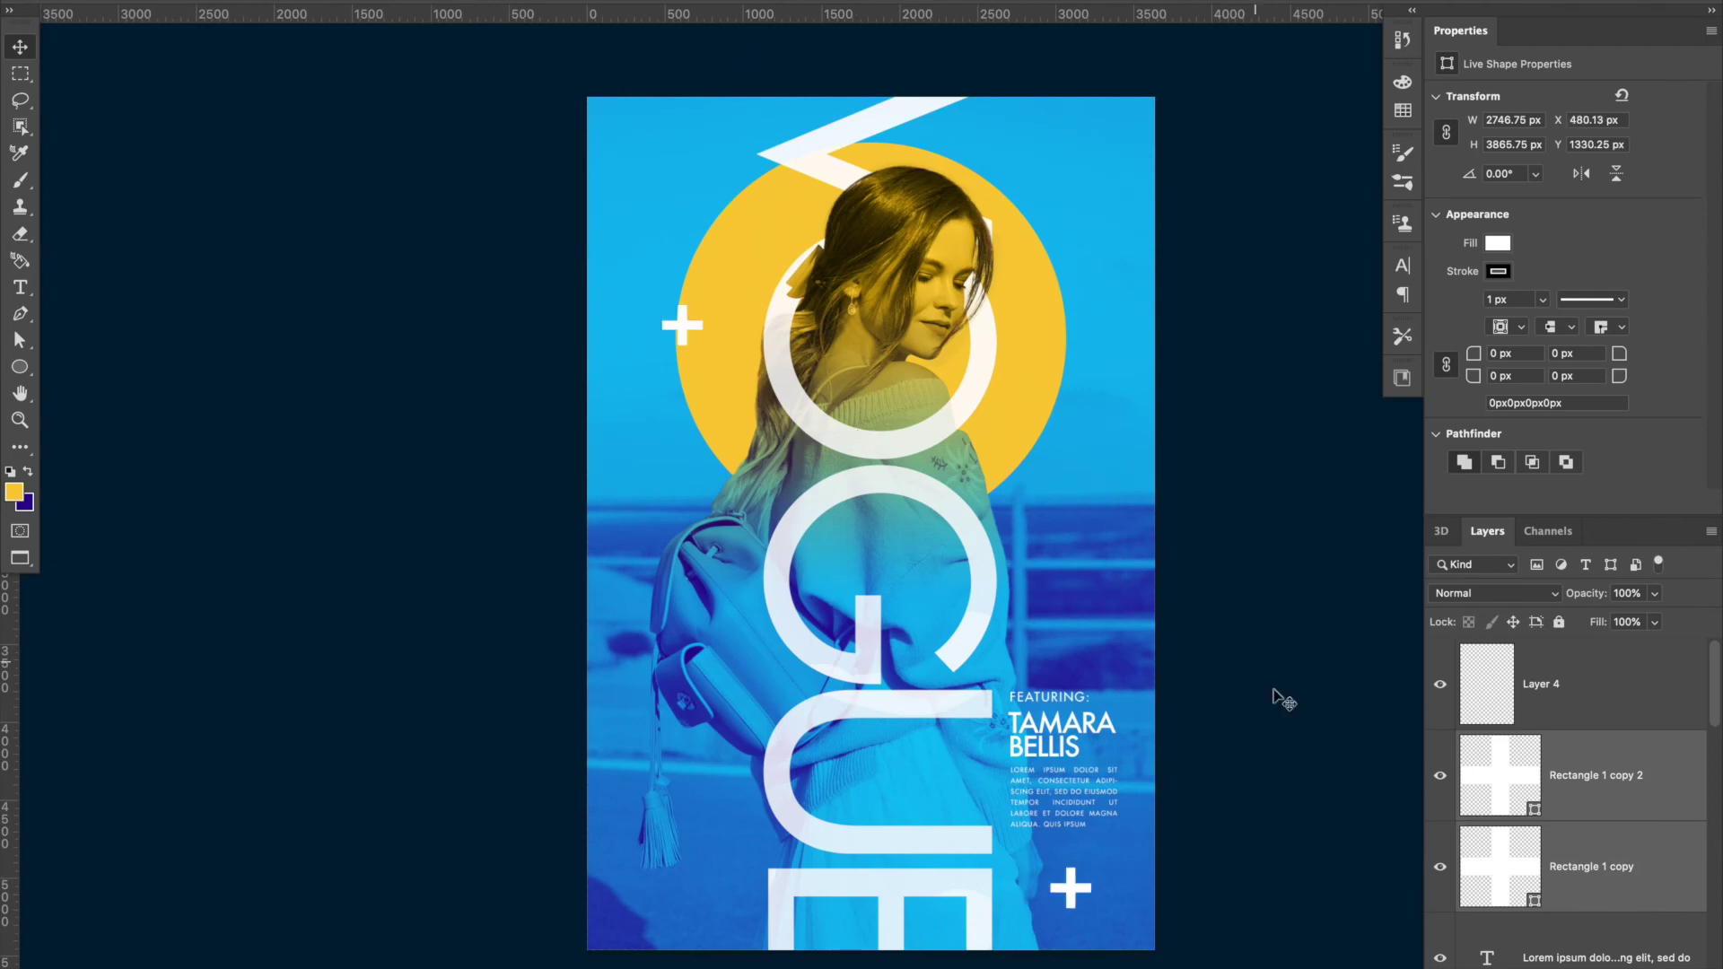
Nudge the upper plus sign up-left and lower body text tracking from 120 to 80.
{"action": "left_click_drag", "start_coordinate": [682, 325], "coordinate": [658, 293]}
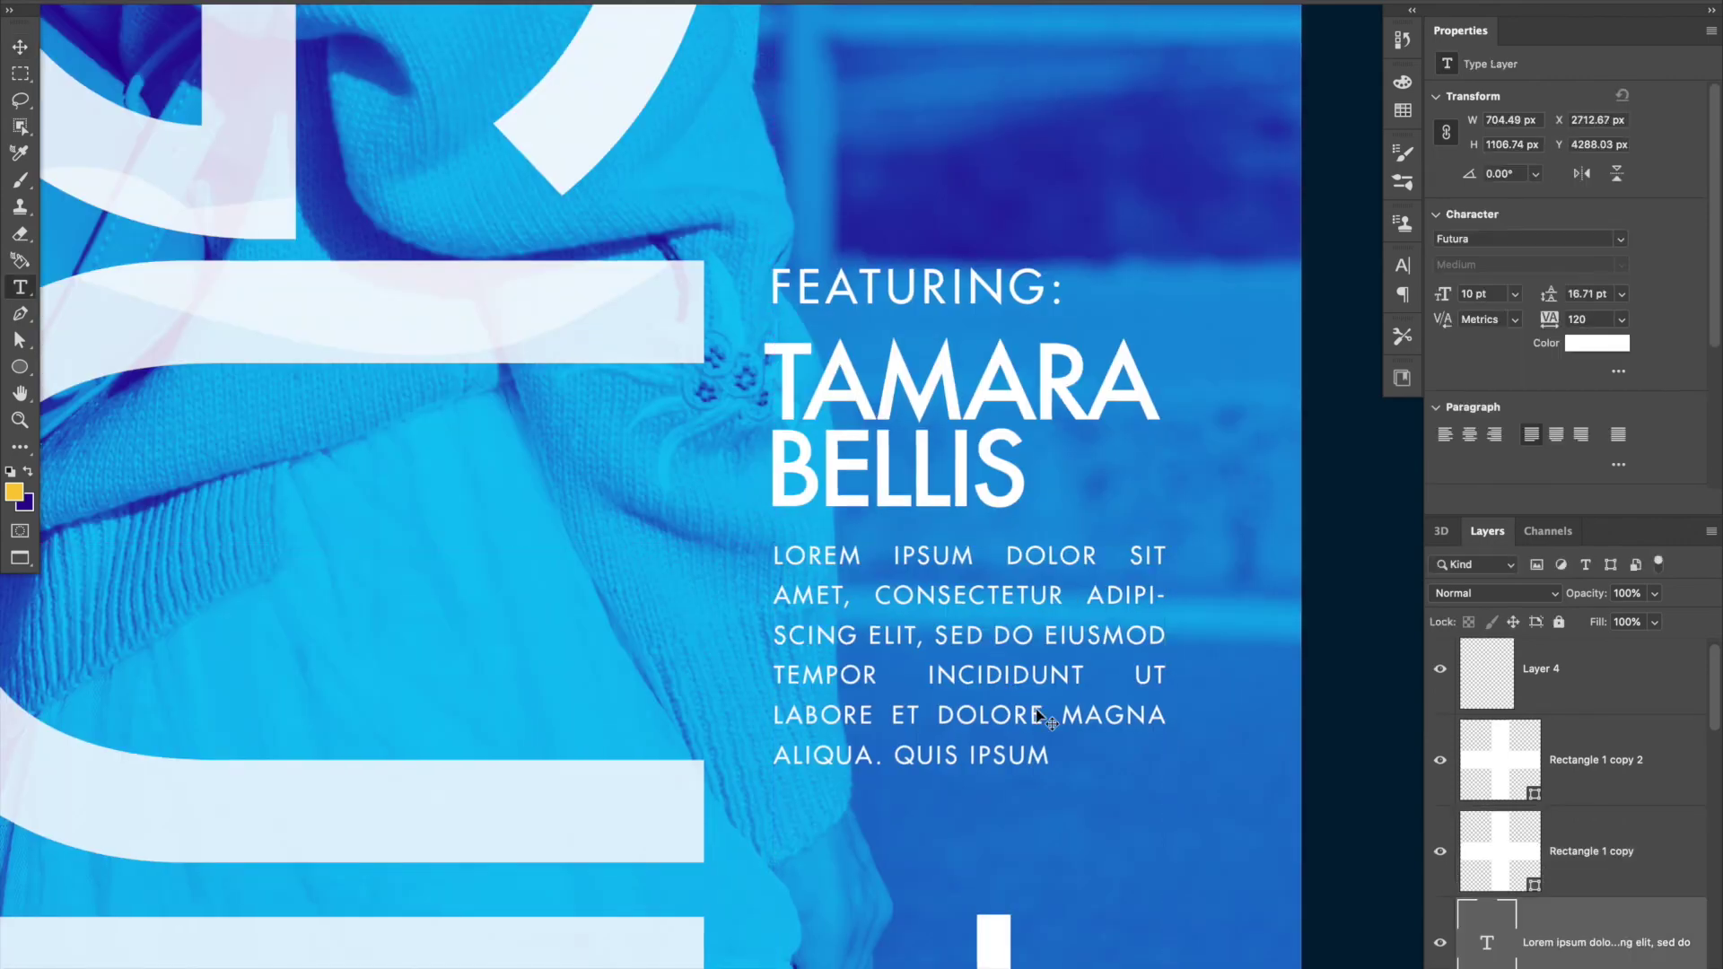
{"action": "left_click", "coordinate": [1001, 628]}
{"action": "key", "text": "ctrl+a"}
{"action": "key", "text": "alt+Left"}
{"action": "key", "text": "alt+Left"}
{"action": "key", "text": "ctrl+0"}
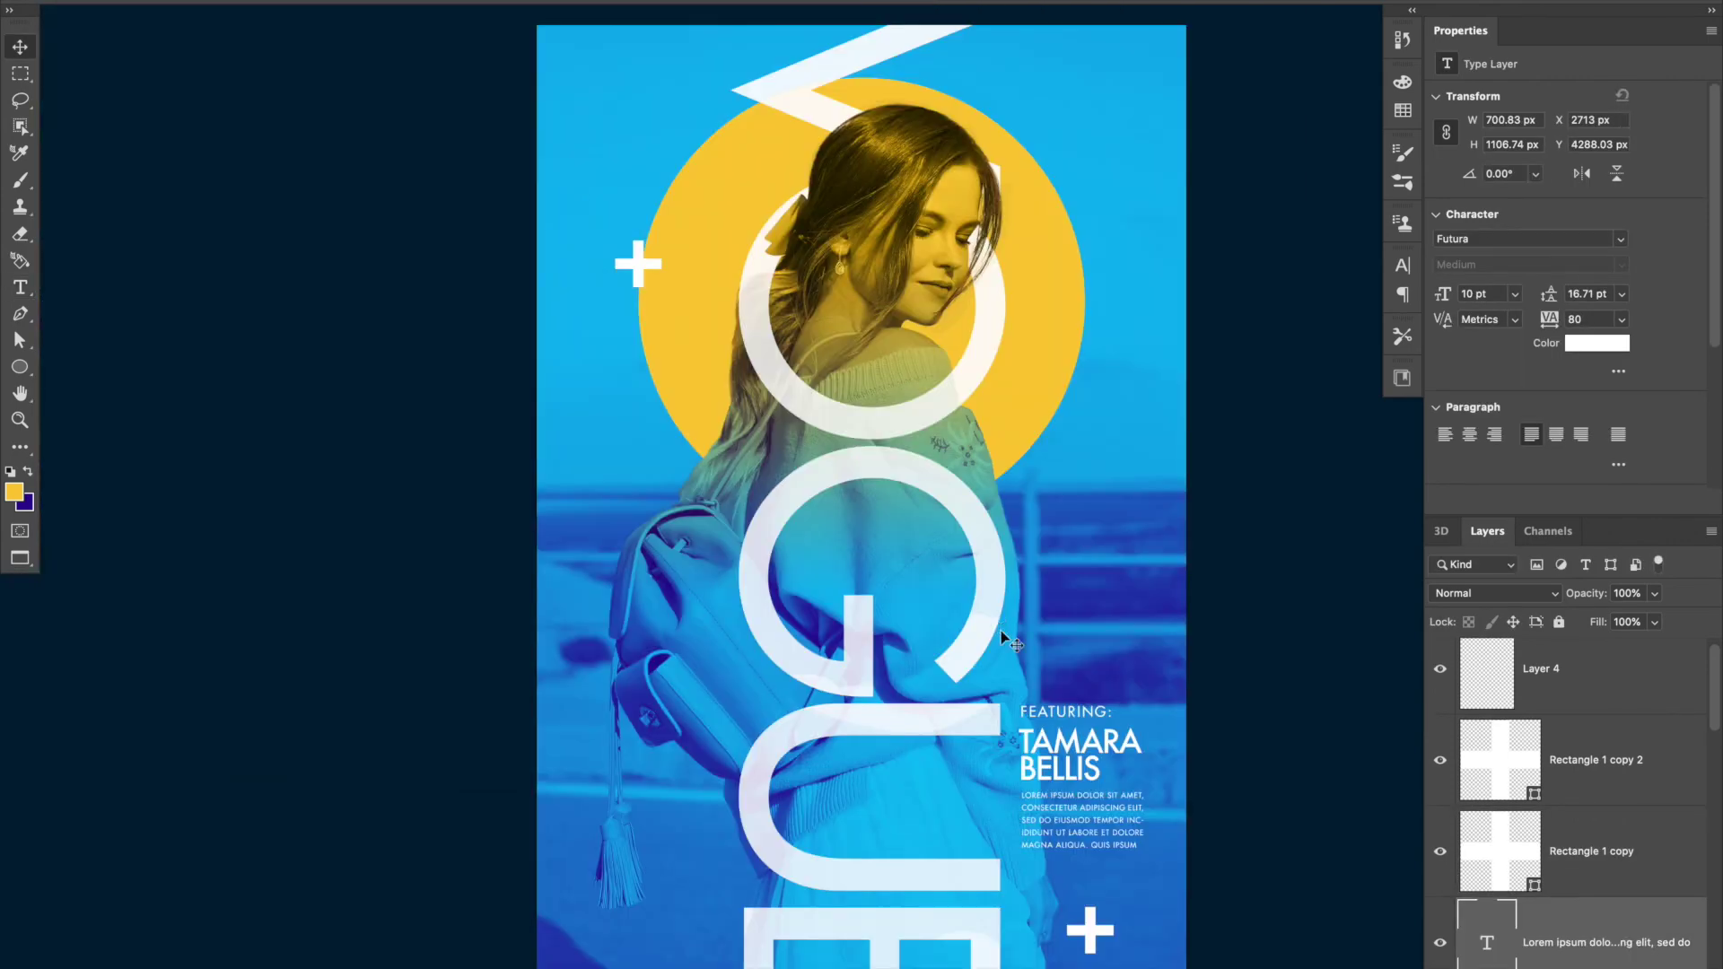